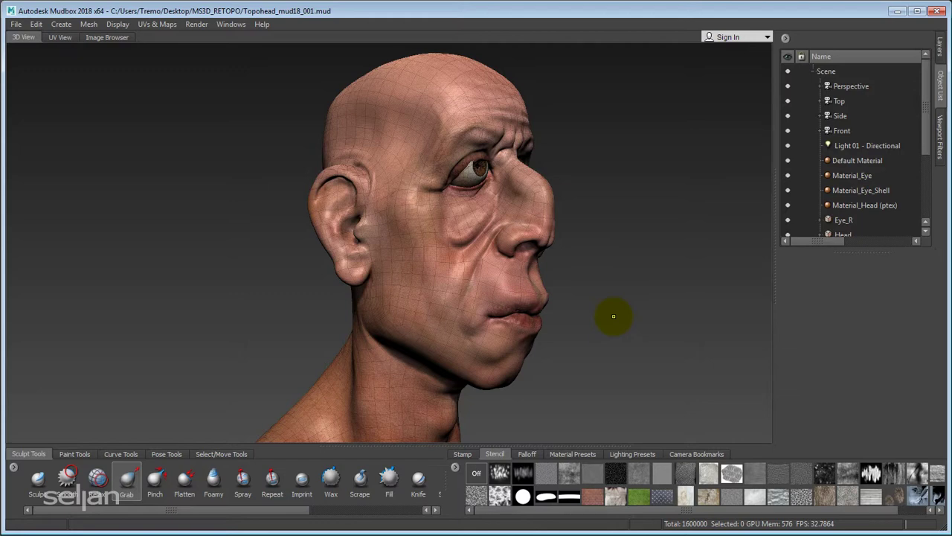
# Step: Switch to 3ds Max and check the system unit and display unit settings, keeping the metric display unit at centimeters
pyautogui.hotkey('alt', 'Tab')
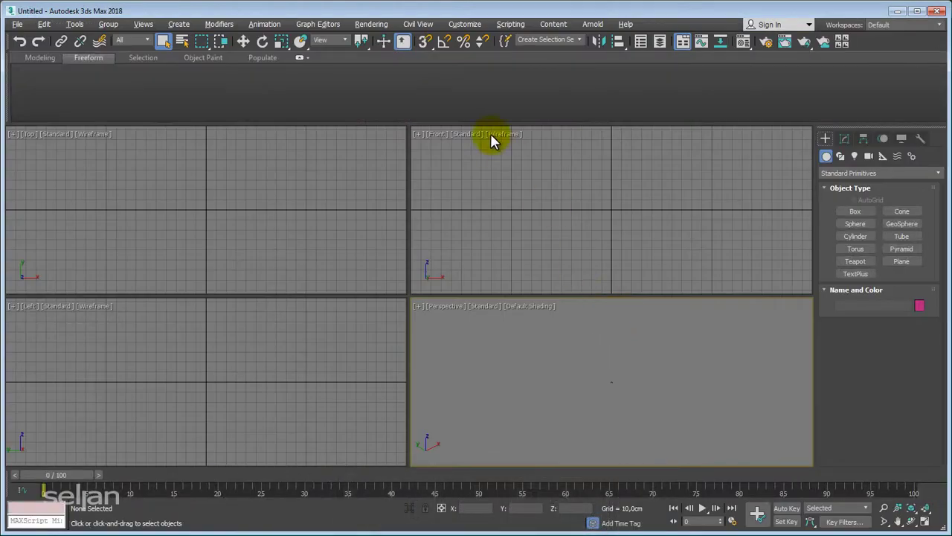
pyautogui.click(473, 25)
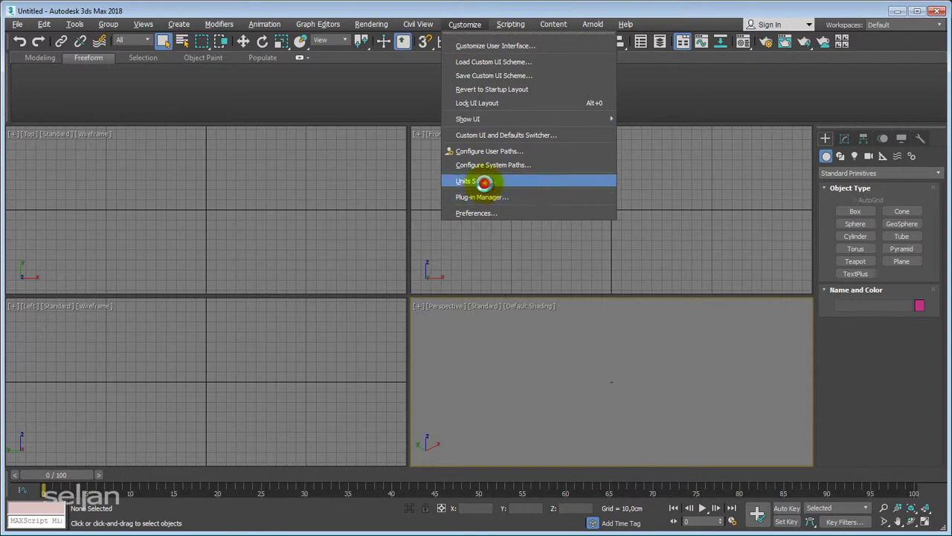
pyautogui.click(480, 181)
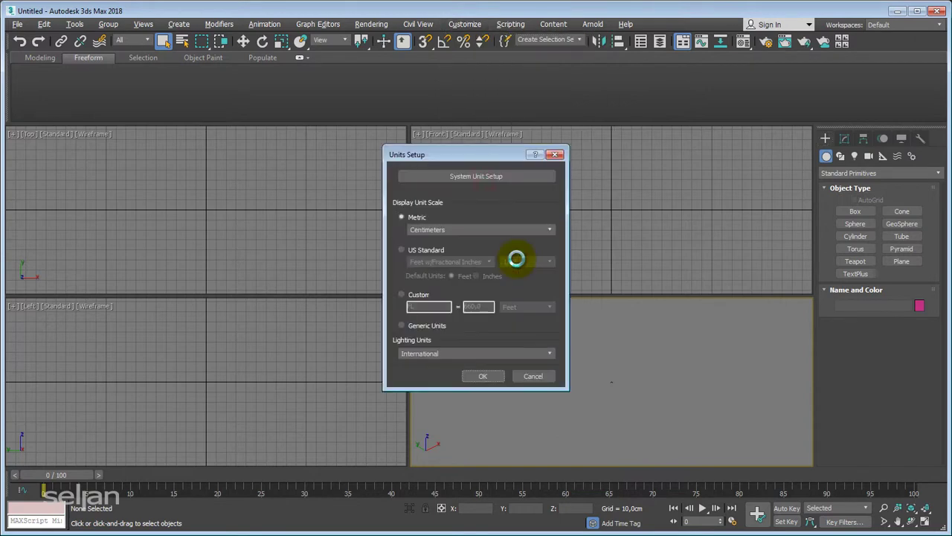
pyautogui.click(472, 175)
pyautogui.click(474, 331)
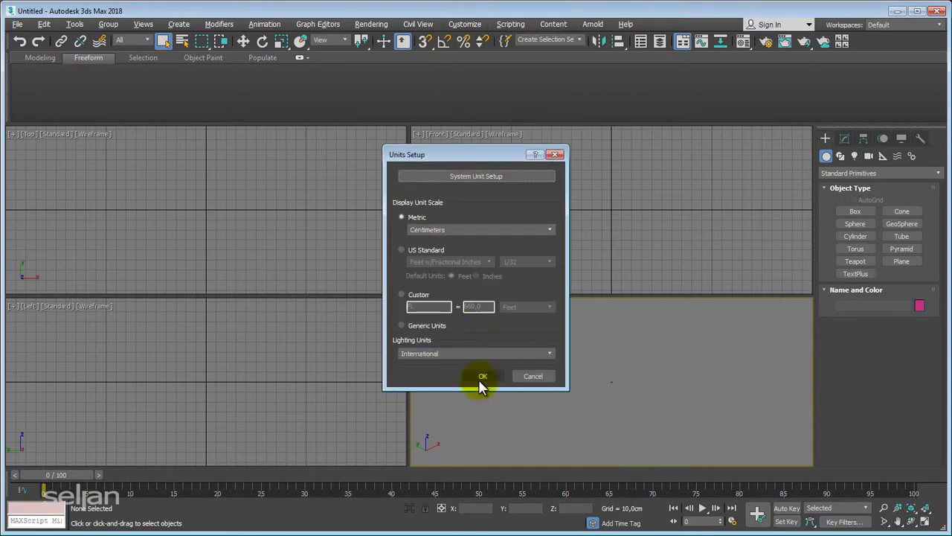
pyautogui.click(481, 376)
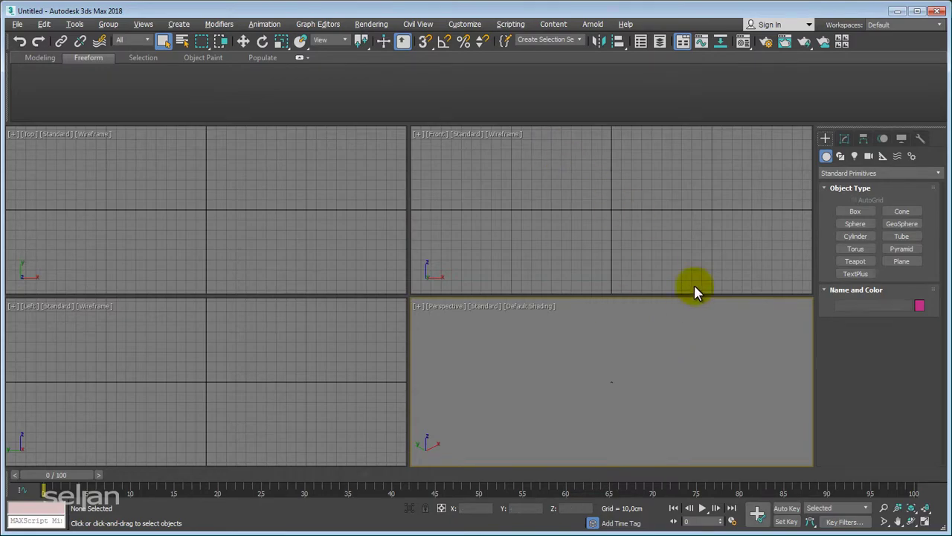
# Step: Switch back to Mudbox and inspect the head model up close along with the scene's object list
pyautogui.hotkey('alt', 'Tab')
pyautogui.keyDown('alt'); pyautogui.moveTo(627, 224); pyautogui.dragTo(644, 310, button='right'); pyautogui.keyUp('alt')
pyautogui.keyDown('alt'); pyautogui.moveTo(751, 286); pyautogui.dragTo(642, 288, button='middle'); pyautogui.keyUp('alt')
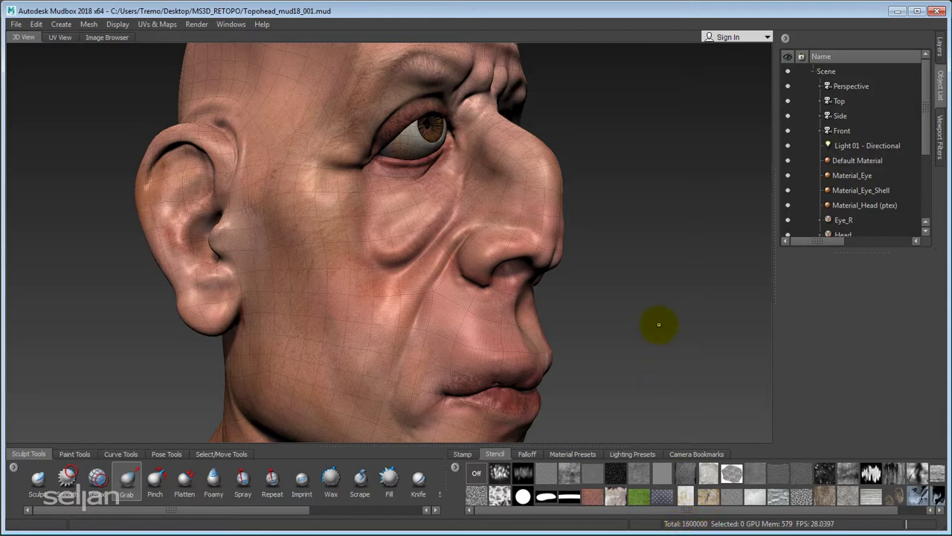
pyautogui.keyDown('alt'); pyautogui.moveTo(659, 323); pyautogui.dragTo(655, 301); pyautogui.keyUp('alt')
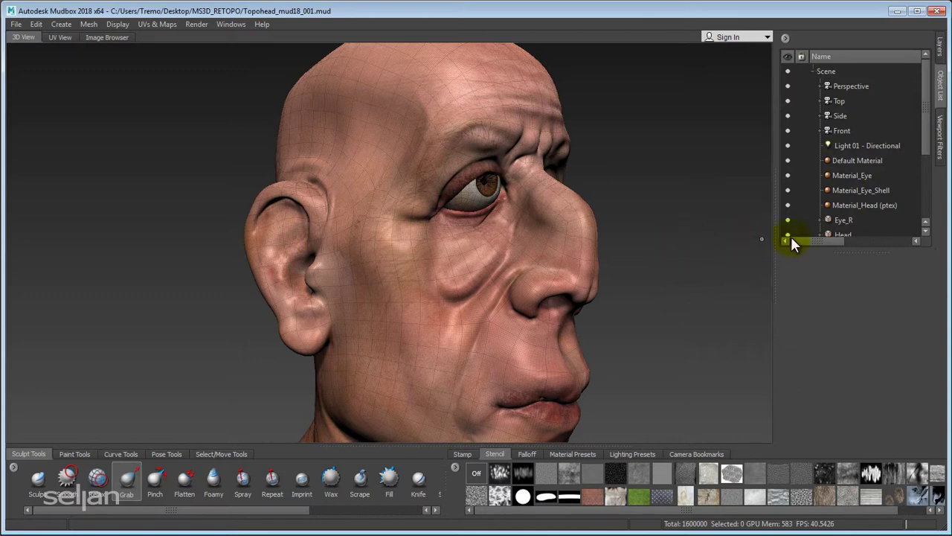
pyautogui.scroll(-3, 921, 149)
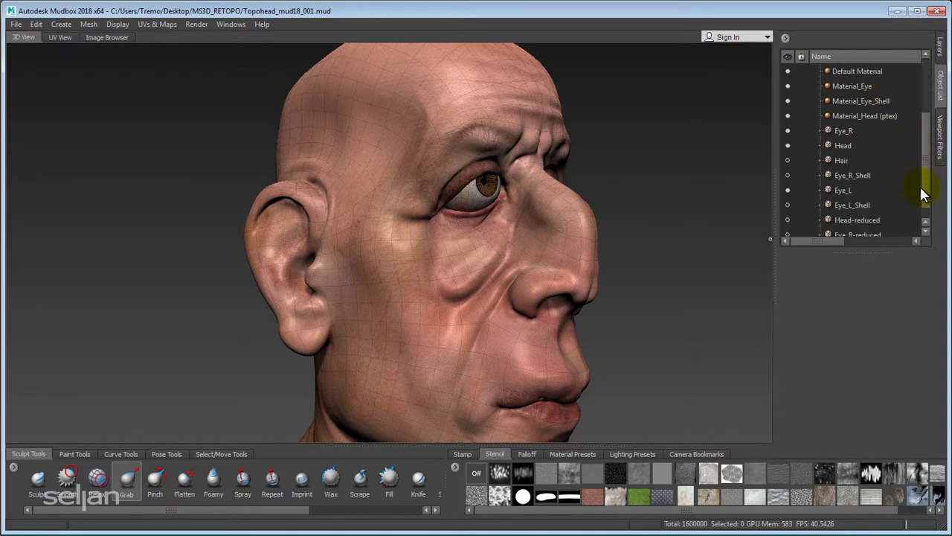
pyautogui.scroll(4, 922, 186)
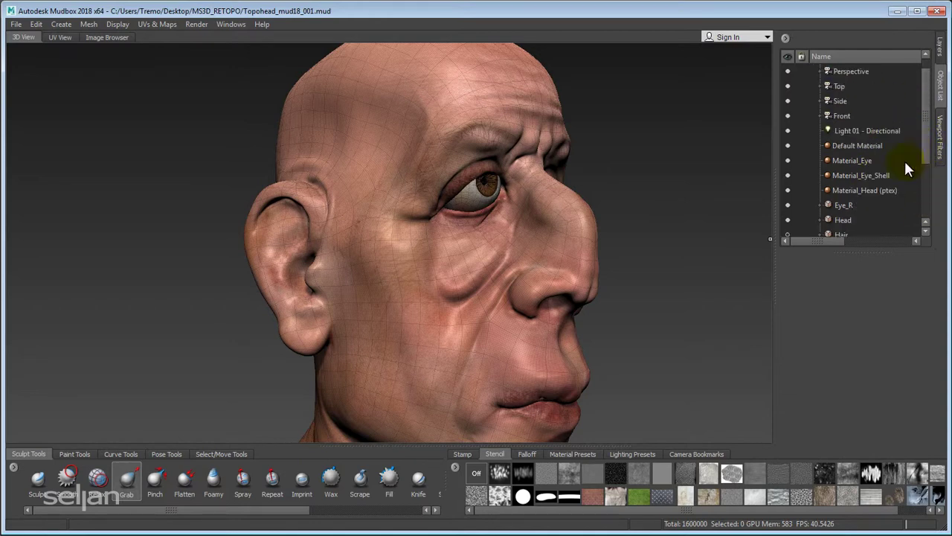
# Step: Create a reduced copy of the Head mesh with a mesh reduction of 81%
pyautogui.click(836, 218)
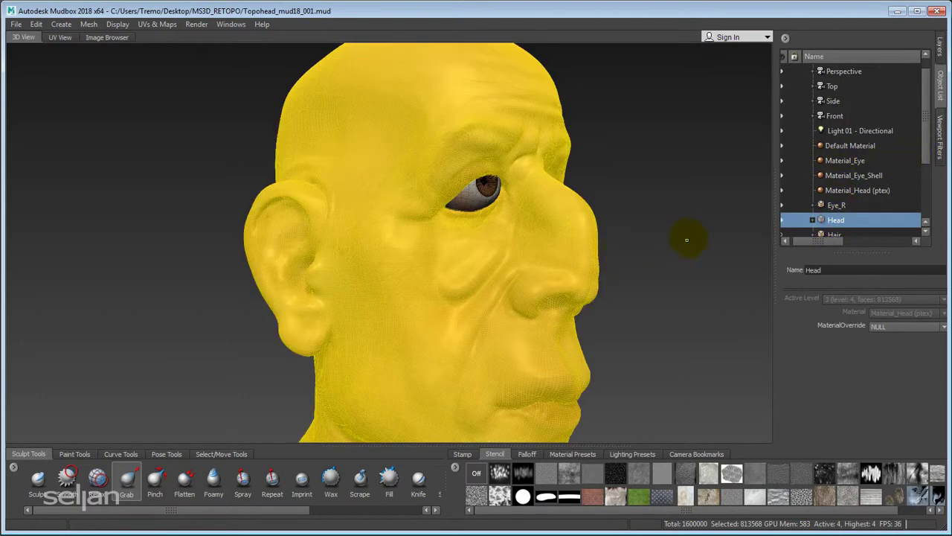
pyautogui.moveTo(687, 238)
pyautogui.keyDown('alt'); pyautogui.mouseDown()
pyautogui.moveTo(595, 238)
pyautogui.moveTo(694, 237)
pyautogui.mouseUp(); pyautogui.keyUp('alt')
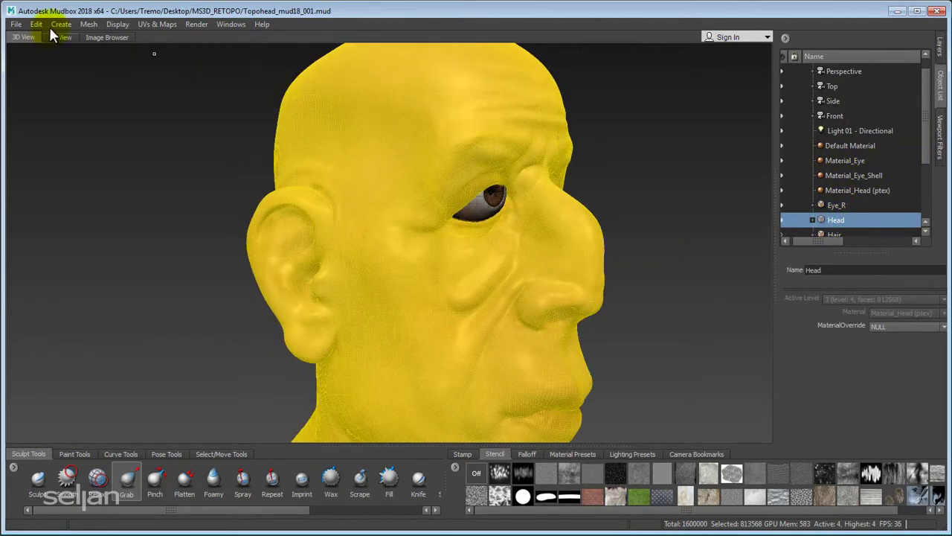
pyautogui.click(86, 24)
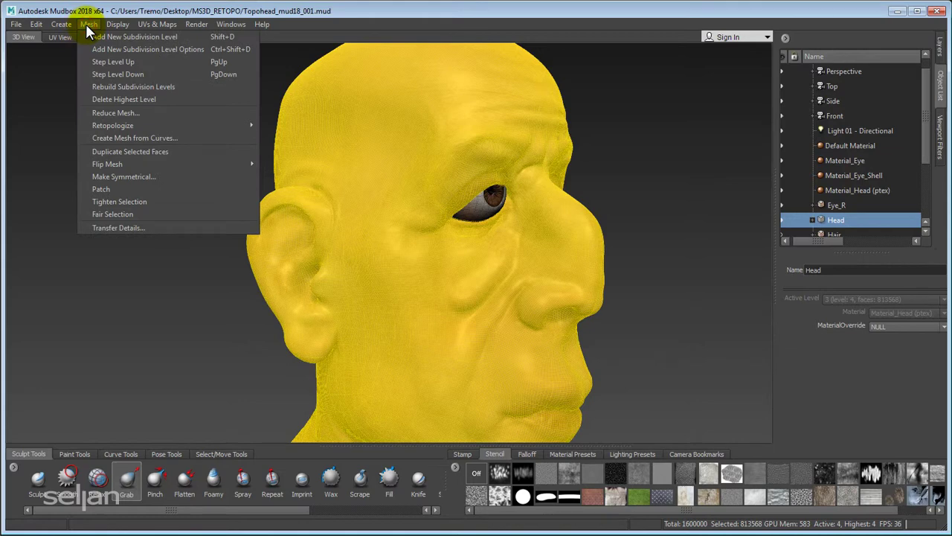
pyautogui.click(106, 115)
pyautogui.moveTo(485, 186); pyautogui.dragTo(380, 188)
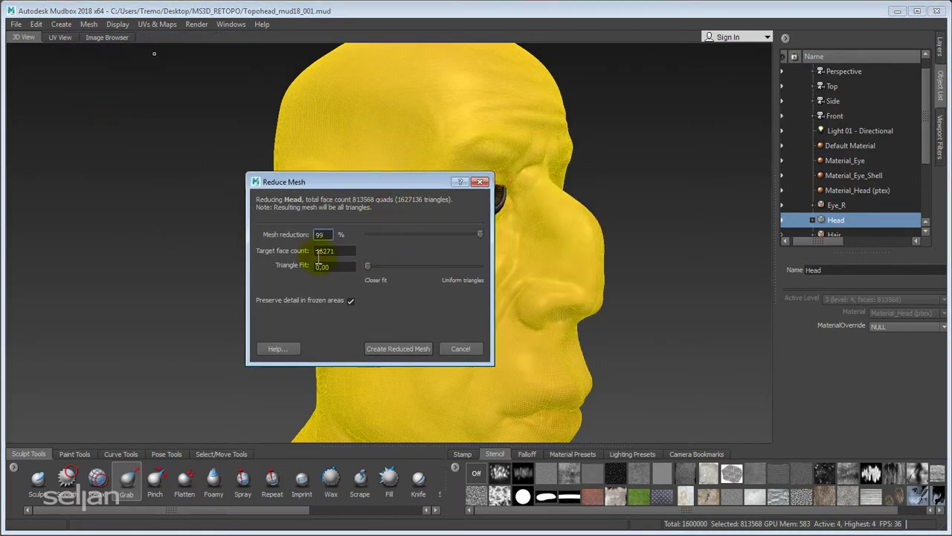
pyautogui.click(330, 236)
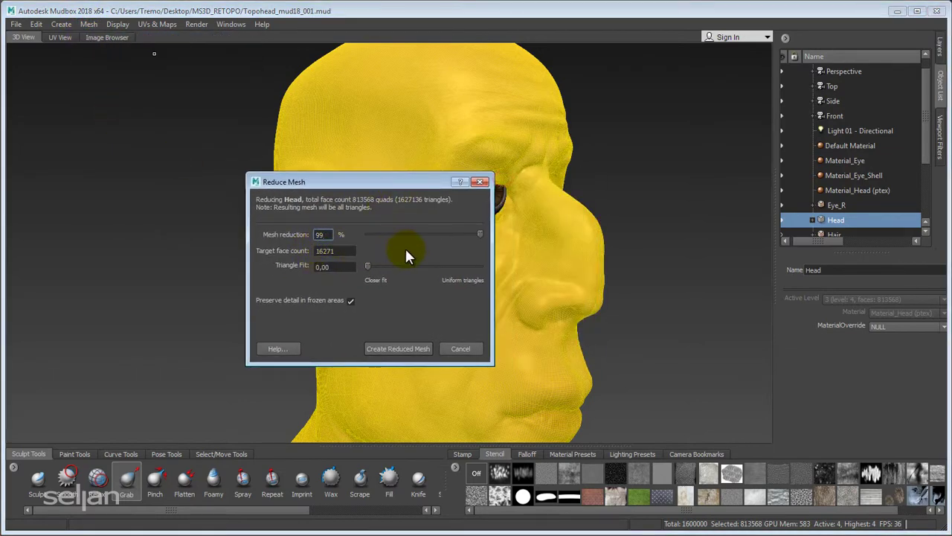
pyautogui.moveTo(479, 233); pyautogui.dragTo(459, 232)
pyautogui.moveTo(433, 191); pyautogui.dragTo(289, 174)
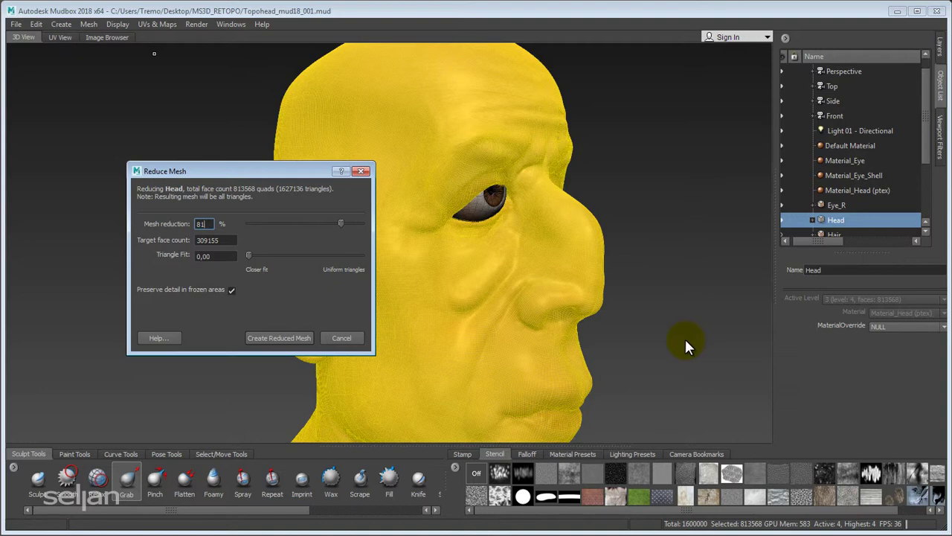
pyautogui.moveTo(283, 170); pyautogui.dragTo(324, 139)
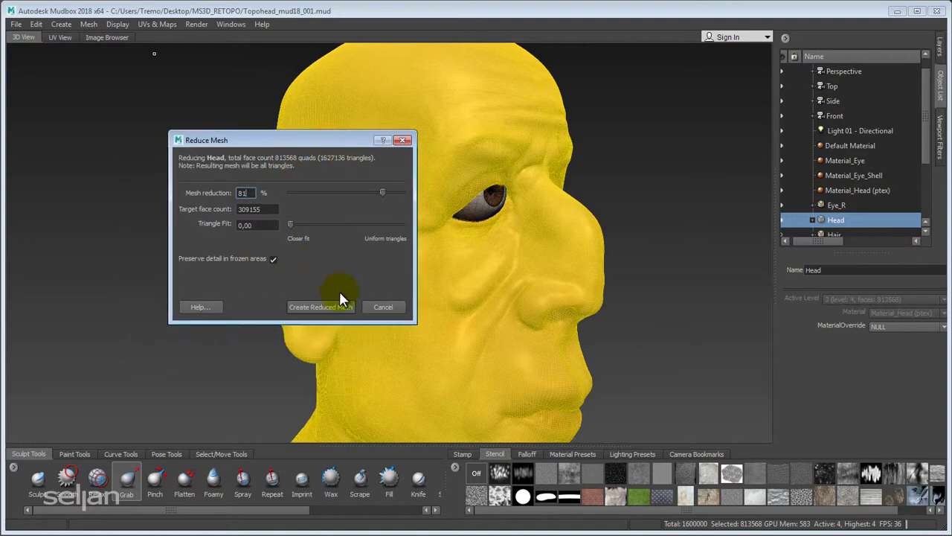
pyautogui.click(312, 311)
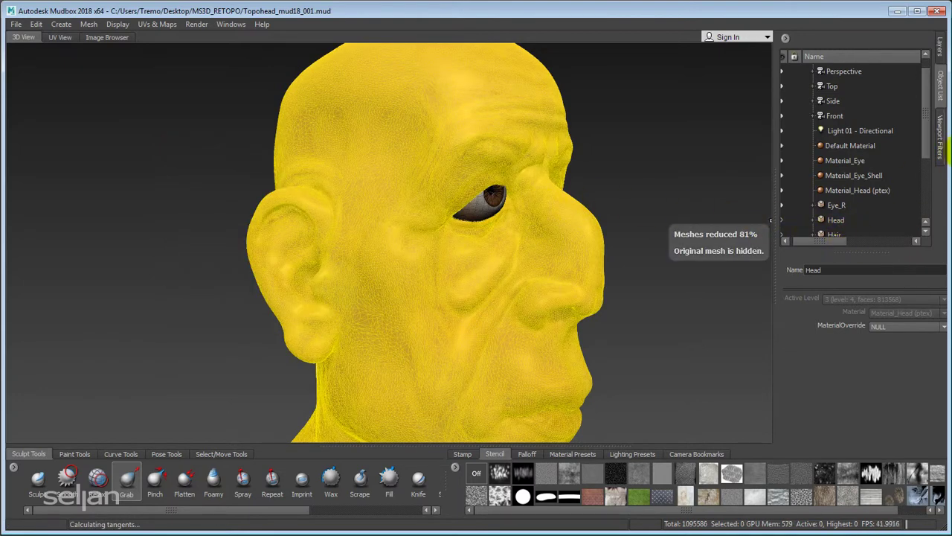
# Step: Look through the object list for the new reduced head and clear the selection in the 3D view
pyautogui.moveTo(925, 145); pyautogui.dragTo(928, 224)
pyautogui.moveTo(815, 242); pyautogui.dragTo(790, 245)
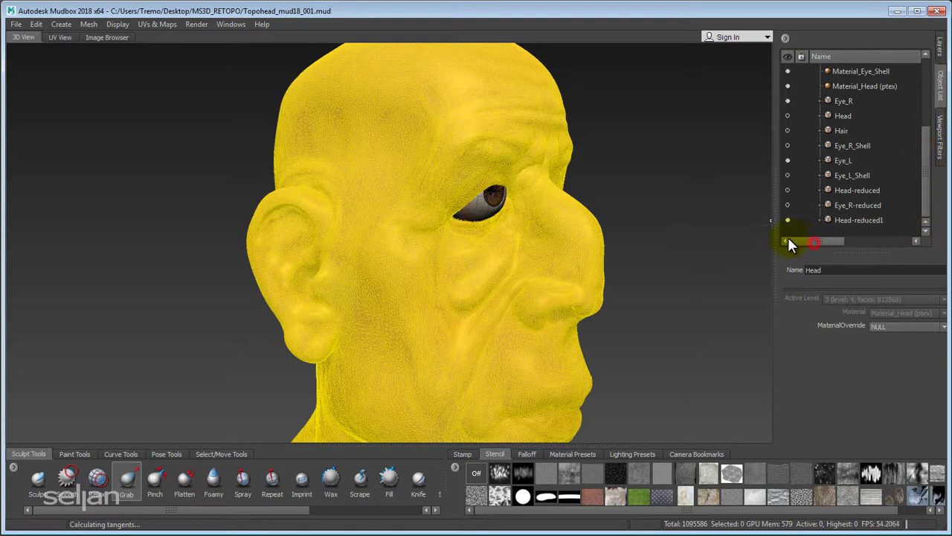
pyautogui.scroll(2, 927, 179)
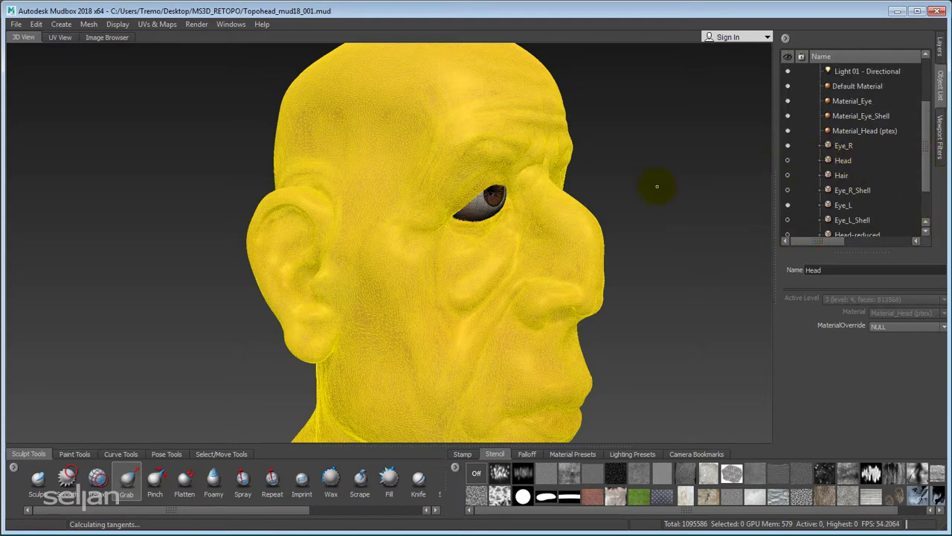
pyautogui.hotkey('ctrl', 'd')
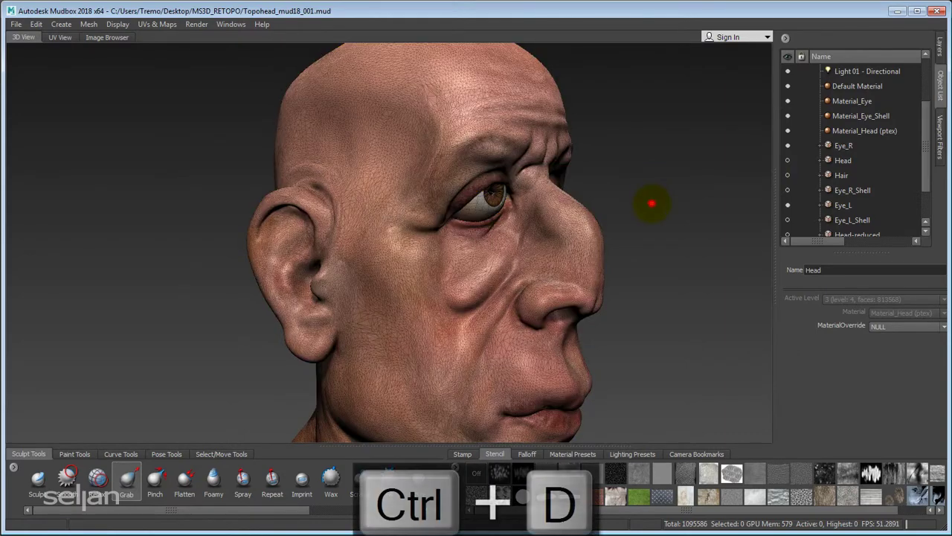
# Step: Inspect the reduced head's surface around the cheek and ear with the wireframe shown and hidden
pyautogui.keyDown('alt'); pyautogui.moveTo(651, 203); pyautogui.dragTo(641, 198); pyautogui.keyUp('alt')
pyautogui.keyDown('alt'); pyautogui.moveTo(429, 180); pyautogui.dragTo(520, 262, button='right'); pyautogui.keyUp('alt')
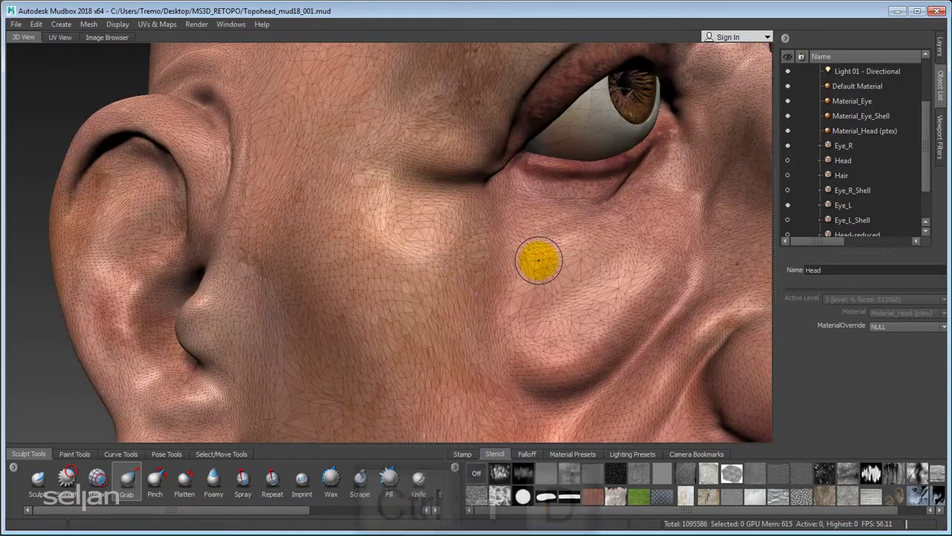
pyautogui.press('w')
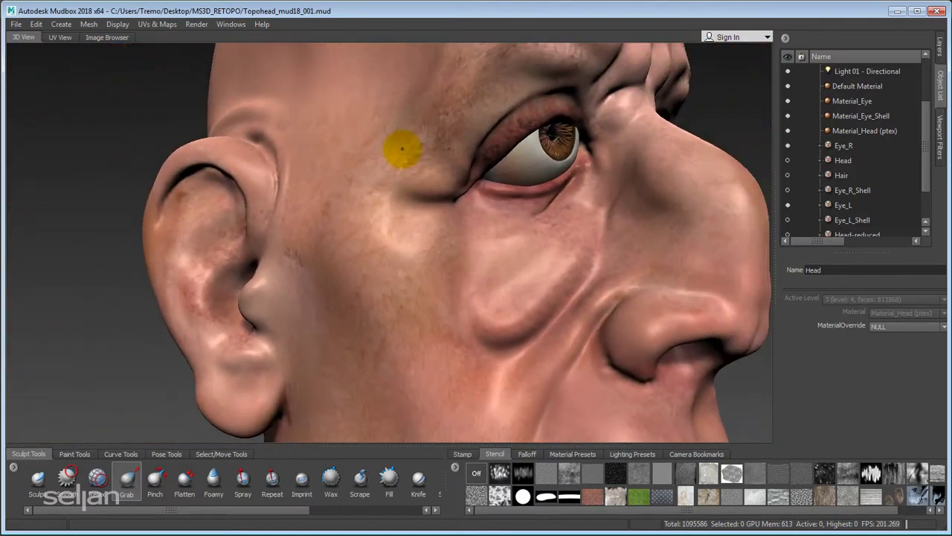
pyautogui.keyDown('alt'); pyautogui.moveTo(406, 172); pyautogui.dragTo(417, 117, button='right'); pyautogui.keyUp('alt')
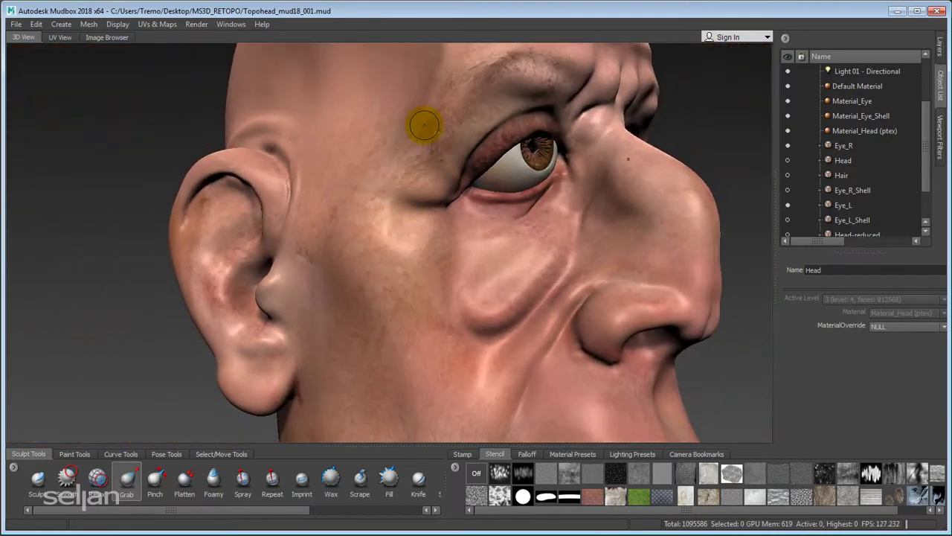
pyautogui.hotkey('alt', 'w')
pyautogui.keyDown('alt'); pyautogui.moveTo(472, 204); pyautogui.dragTo(483, 237, button='right'); pyautogui.keyUp('alt')
pyautogui.press('w')
# Step: Examine the wireframe density of the eyeball and the surrounding eyelids and brow up close
pyautogui.keyDown('alt'); pyautogui.moveTo(484, 236); pyautogui.dragTo(441, 230); pyautogui.keyUp('alt')
pyautogui.keyDown('alt'); pyautogui.moveTo(441, 228); pyautogui.dragTo(425, 257, button='middle'); pyautogui.keyUp('alt')
pyautogui.keyDown('alt'); pyautogui.moveTo(425, 257); pyautogui.dragTo(503, 305, button='right'); pyautogui.keyUp('alt')
pyautogui.keyDown('alt'); pyautogui.moveTo(504, 306); pyautogui.dragTo(478, 259, button='middle'); pyautogui.keyUp('alt')
pyautogui.moveTo(478, 260)
pyautogui.keyDown('alt'); pyautogui.mouseDown(button='right')
pyautogui.moveTo(453, 238)
pyautogui.moveTo(454, 250)
pyautogui.mouseUp(button='right'); pyautogui.keyUp('alt')
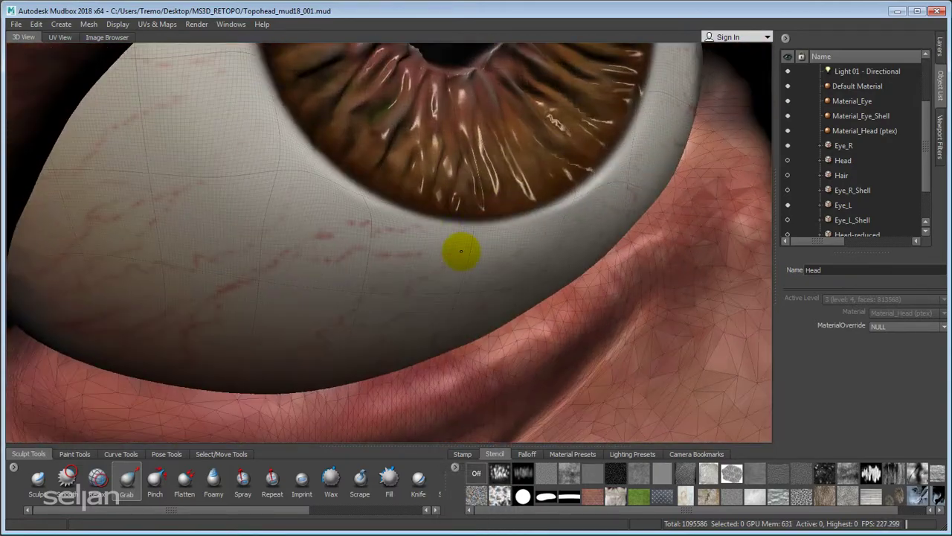
pyautogui.moveTo(276, 206)
pyautogui.keyDown('alt'); pyautogui.mouseDown(button='right')
pyautogui.moveTo(290, 224)
pyautogui.moveTo(339, 186)
pyautogui.mouseUp(button='right'); pyautogui.keyUp('alt')
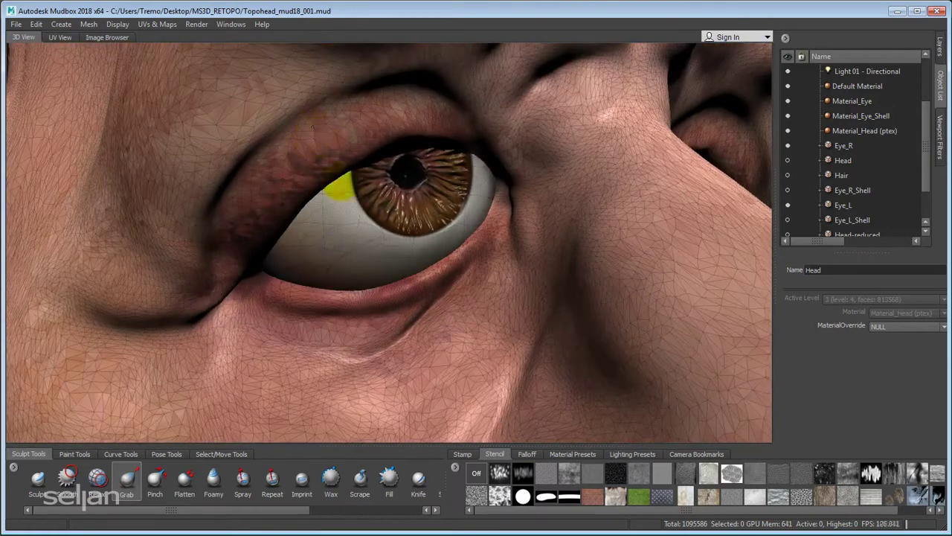
pyautogui.keyDown('alt'); pyautogui.moveTo(340, 186); pyautogui.dragTo(376, 260); pyautogui.keyUp('alt')
pyautogui.keyDown('alt'); pyautogui.moveTo(372, 256); pyautogui.dragTo(371, 206, button='right'); pyautogui.keyUp('alt')
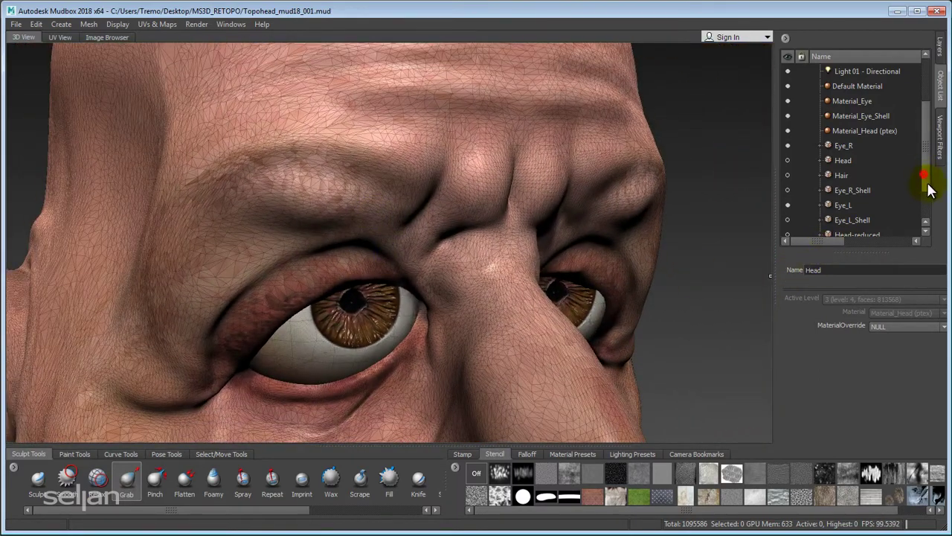
# Step: Show the Eye_R-reduced mesh, and swap Head-reduced1 for Head-reduced and back to compare the two reduced heads
pyautogui.scroll(-1, 929, 189)
pyautogui.click(787, 221)
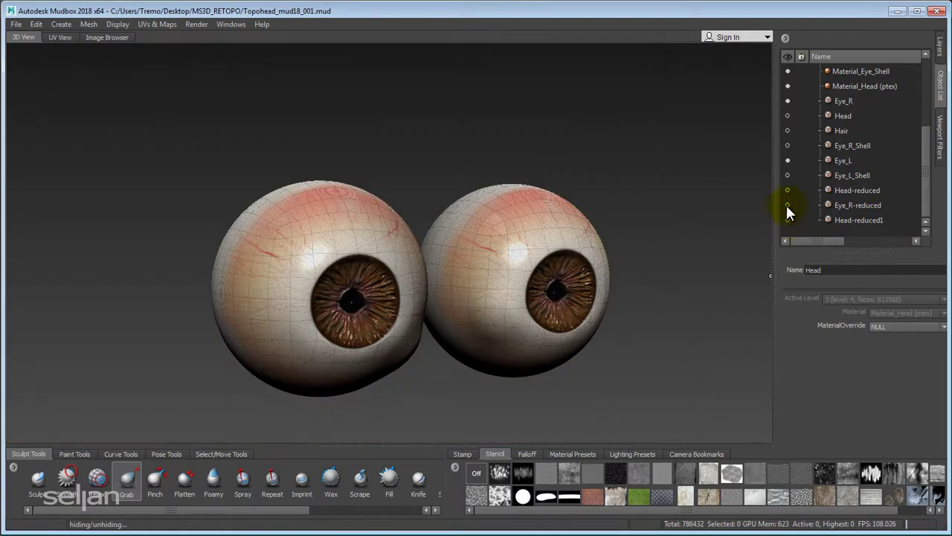
pyautogui.click(788, 206)
pyautogui.click(788, 191)
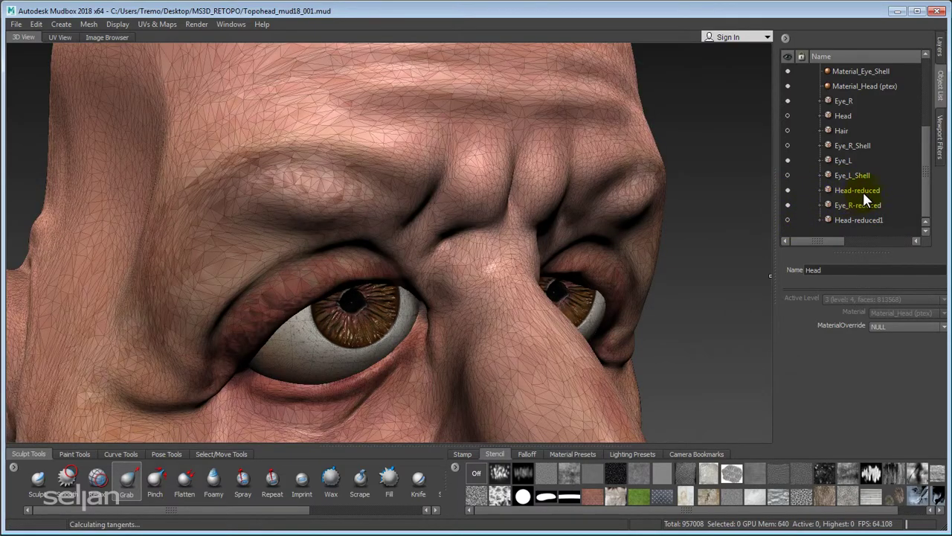
pyautogui.click(788, 190)
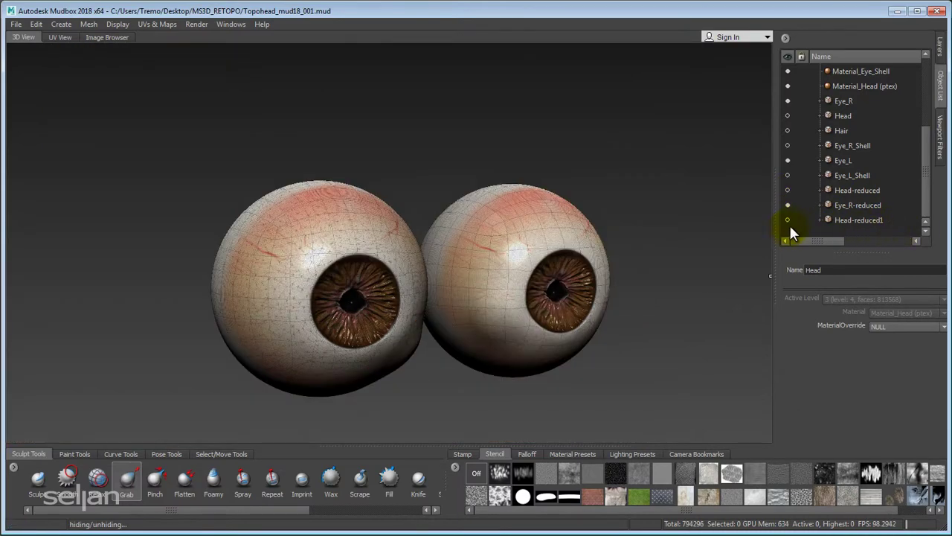
pyautogui.click(788, 220)
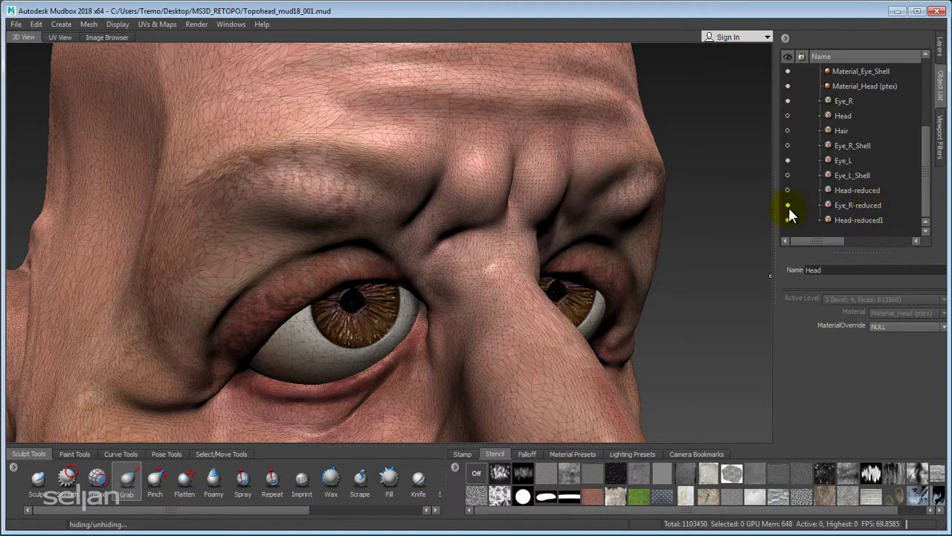
# Step: Hide and show Eye_L to identify its mesh, and select it for a closer look at the eye
pyautogui.click(788, 161)
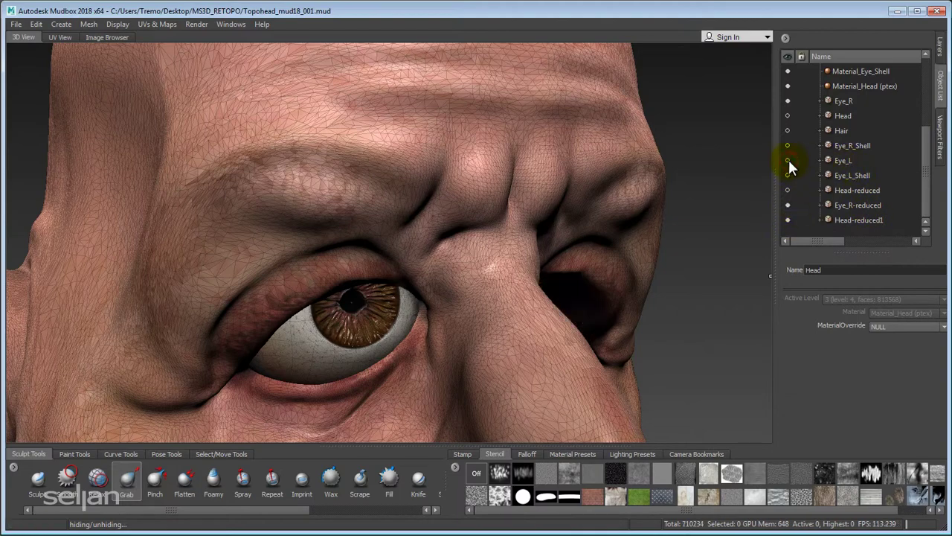
pyautogui.click(788, 160)
pyautogui.click(848, 160)
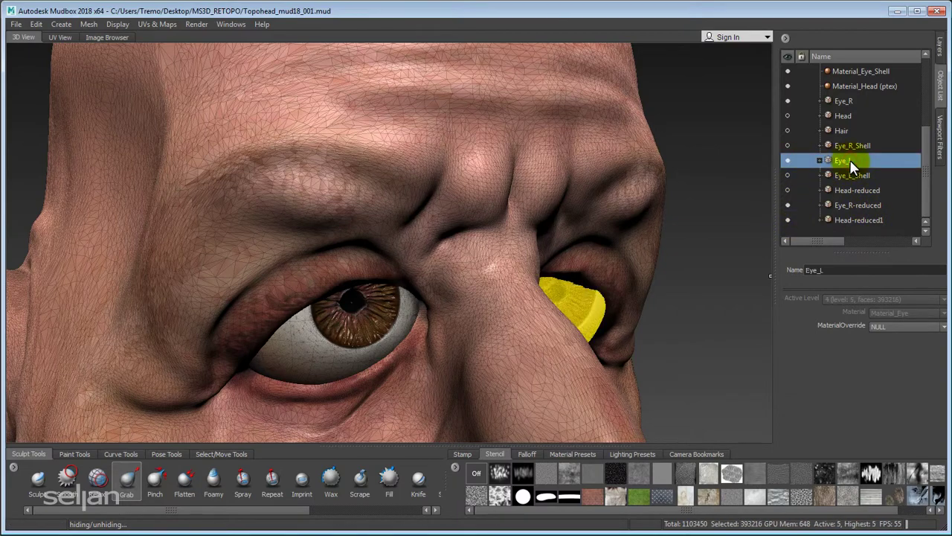
pyautogui.keyDown('alt'); pyautogui.moveTo(684, 234); pyautogui.dragTo(700, 221); pyautogui.keyUp('alt')
pyautogui.keyDown('alt'); pyautogui.moveTo(359, 221); pyautogui.dragTo(403, 240, button='right'); pyautogui.keyUp('alt')
pyautogui.keyDown('alt'); pyautogui.moveTo(411, 232); pyautogui.dragTo(363, 238); pyautogui.keyUp('alt')
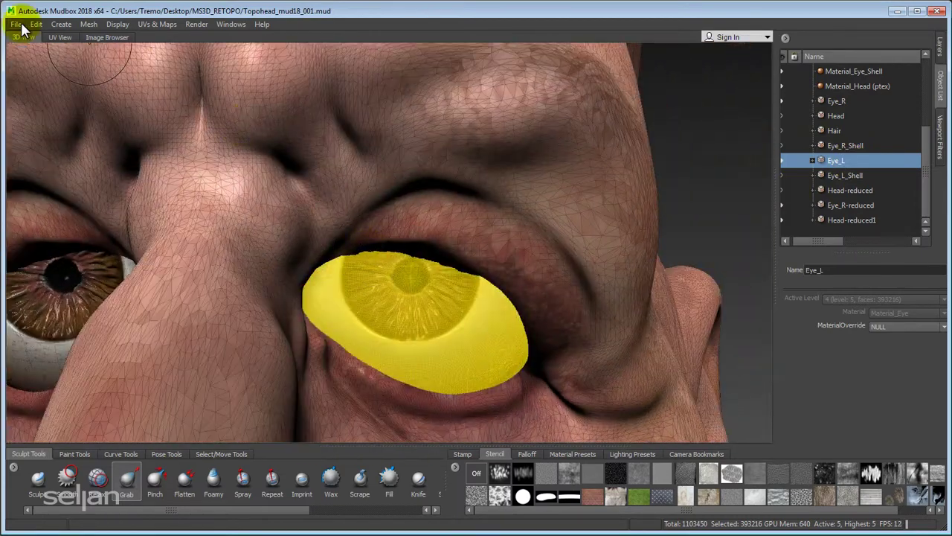
# Step: Create a reduced copy of Eye_L with Reduce Mesh, raising the reduction to produce a 55050-face mesh
pyautogui.click(90, 23)
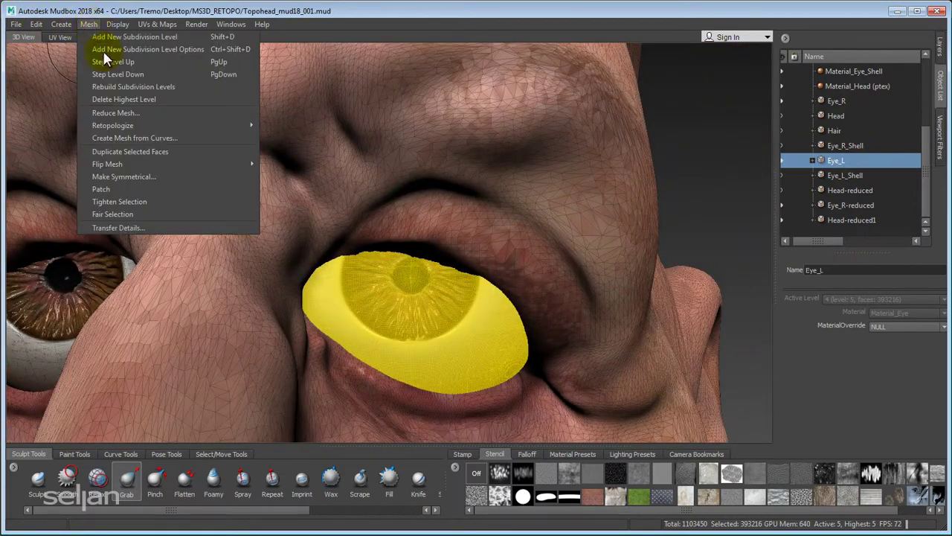
pyautogui.click(128, 116)
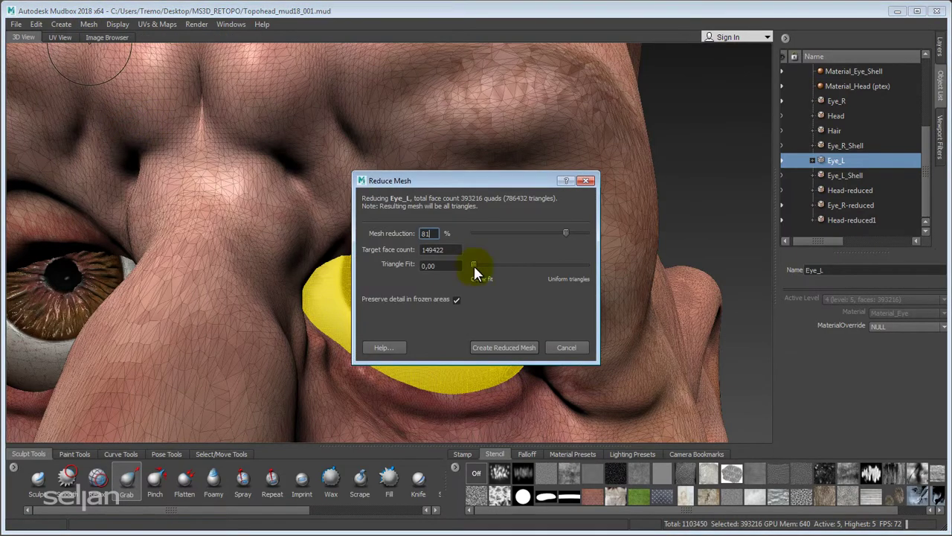
pyautogui.click(432, 233)
pyautogui.moveTo(567, 232); pyautogui.dragTo(579, 236)
pyautogui.click(497, 346)
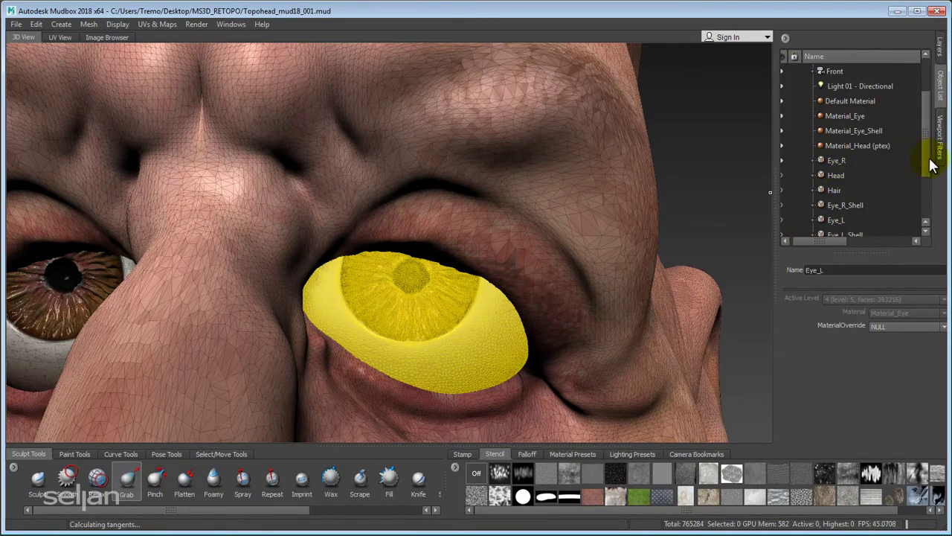
# Step: Hide the original Eye_R mesh and check the reduced head and eyes together from the front and side
pyautogui.moveTo(929, 153); pyautogui.dragTo(754, 238)
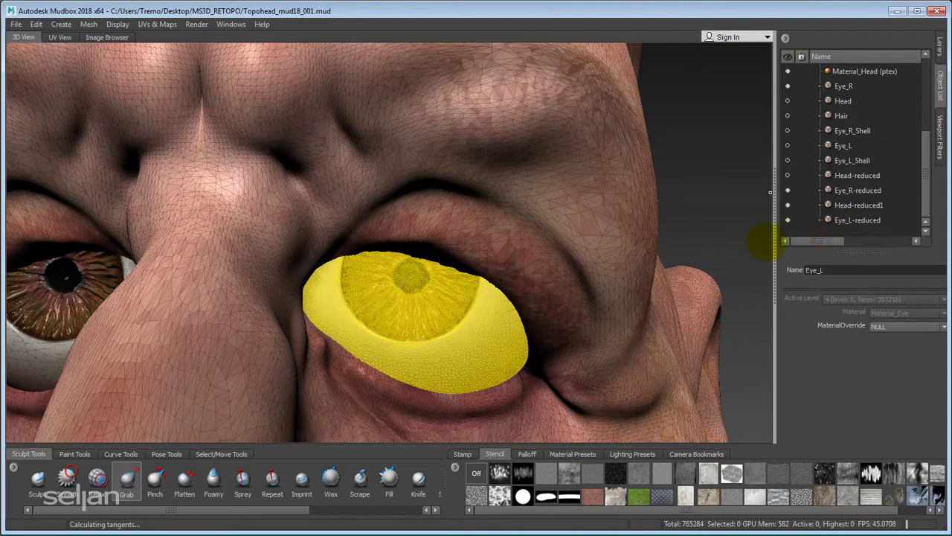
pyautogui.click(788, 86)
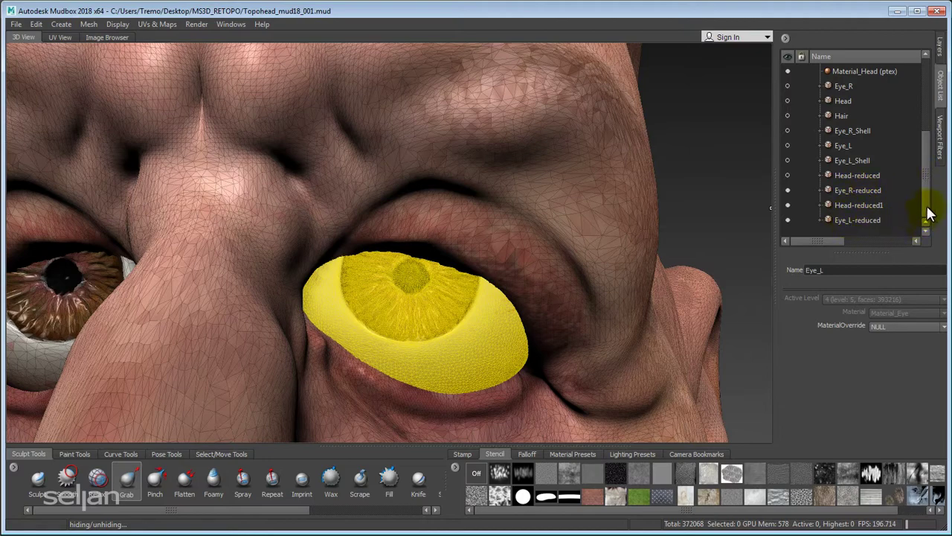
pyautogui.moveTo(927, 212)
pyautogui.mouseDown()
pyautogui.moveTo(928, 159)
pyautogui.moveTo(924, 230)
pyautogui.mouseUp()
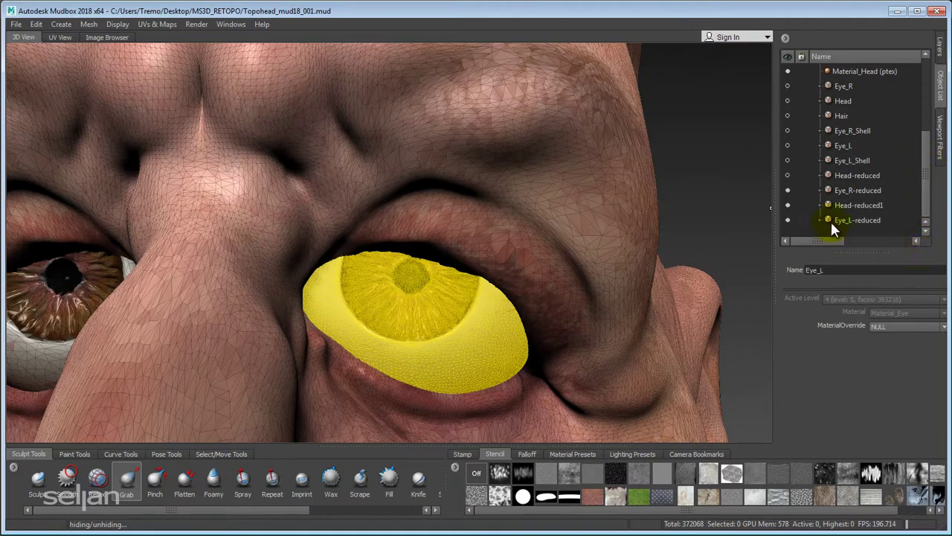
pyautogui.keyDown('alt'); pyautogui.moveTo(719, 221); pyautogui.dragTo(656, 143, button='right'); pyautogui.keyUp('alt')
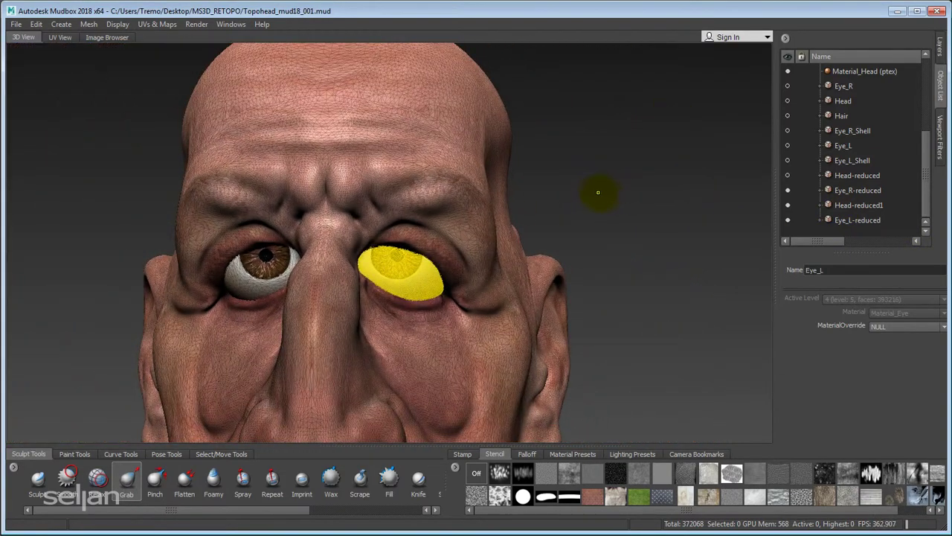
pyautogui.keyDown('alt'); pyautogui.moveTo(597, 191); pyautogui.dragTo(692, 208); pyautogui.keyUp('alt')
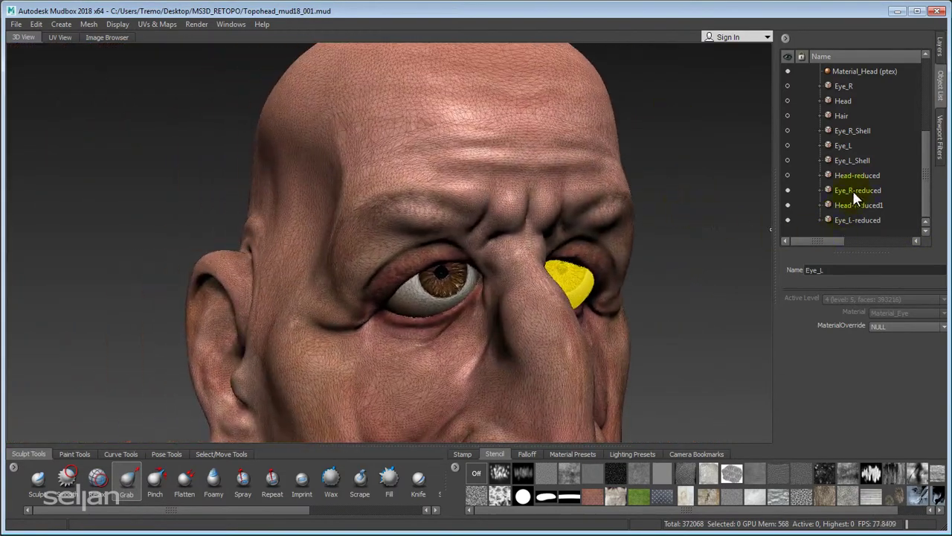
# Step: Select Eye_R-reduced, Head-reduced1 and Eye_L-reduced together and check the selection on the model
pyautogui.click(856, 190)
pyautogui.keyDown('shift'); pyautogui.click(859, 219); pyautogui.keyUp('shift')
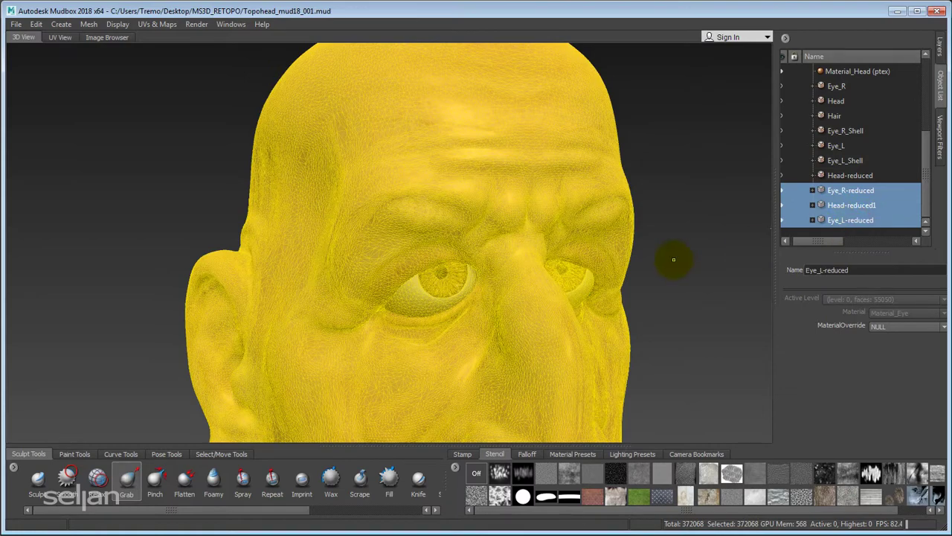
pyautogui.keyDown('alt'); pyautogui.moveTo(668, 275); pyautogui.dragTo(652, 253, button='right'); pyautogui.keyUp('alt')
pyautogui.keyDown('alt'); pyautogui.moveTo(647, 276); pyautogui.dragTo(639, 255, button='middle'); pyautogui.keyUp('alt')
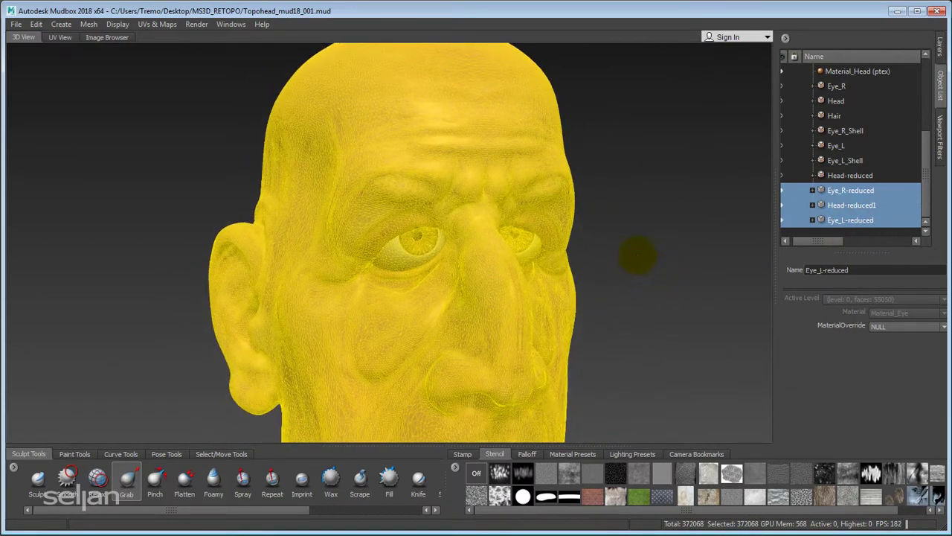
pyautogui.keyDown('alt'); pyautogui.moveTo(638, 256); pyautogui.dragTo(676, 270); pyautogui.keyUp('alt')
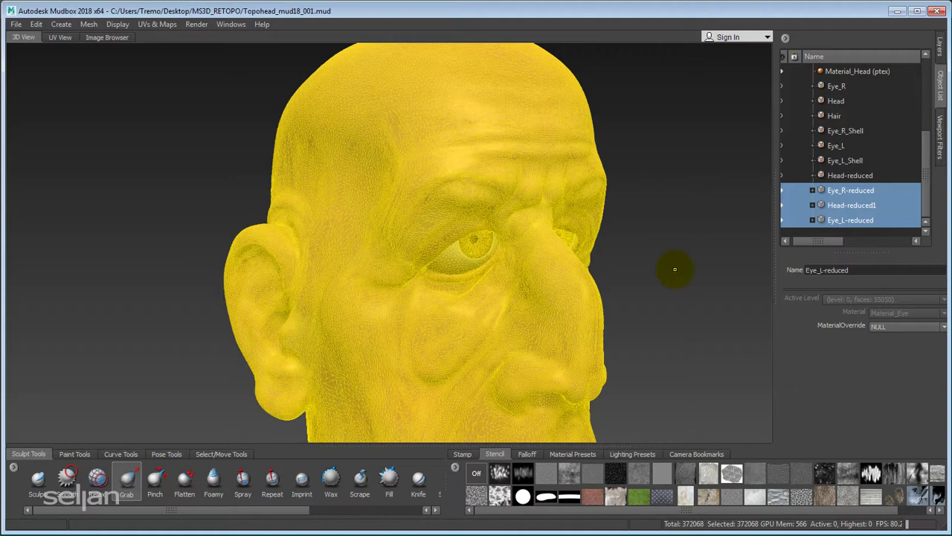
# Step: Export the selected reduced meshes as Centurio_Head.obj into the MS3D_RETOPO folder on the desktop
pyautogui.click(15, 25)
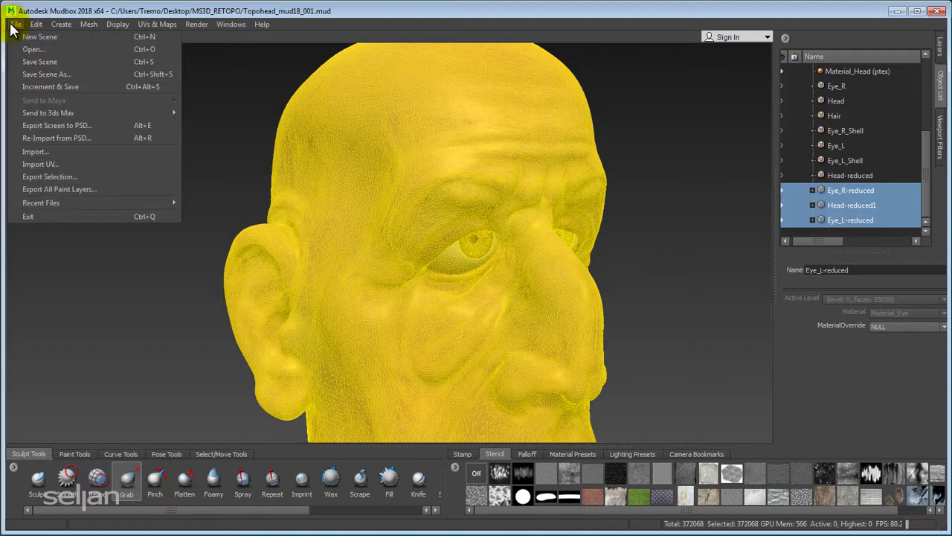
pyautogui.click(71, 180)
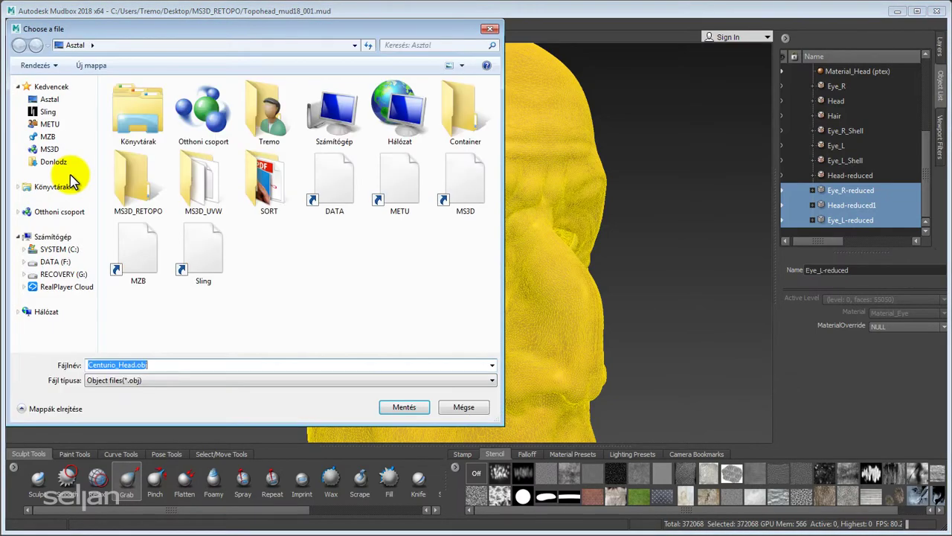
pyautogui.doubleClick(142, 186)
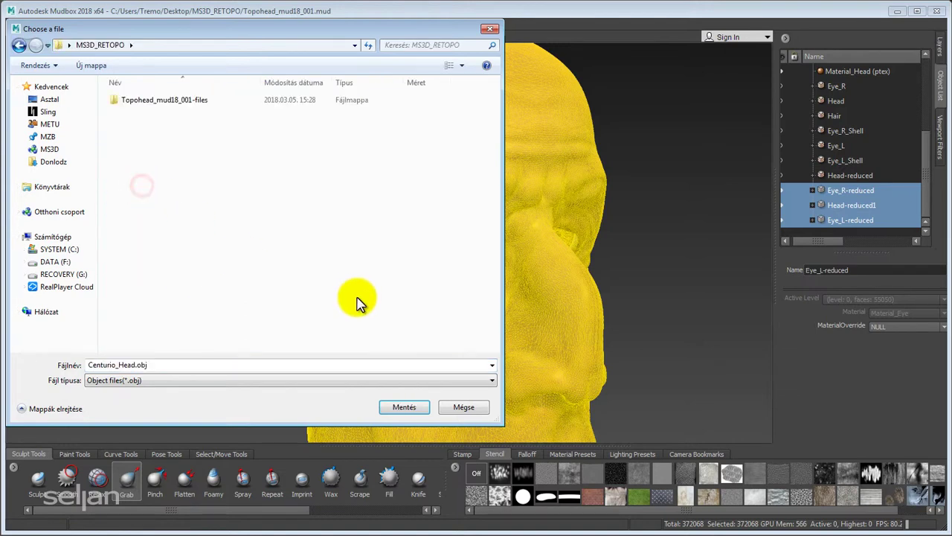
pyautogui.moveTo(206, 38); pyautogui.dragTo(315, 133)
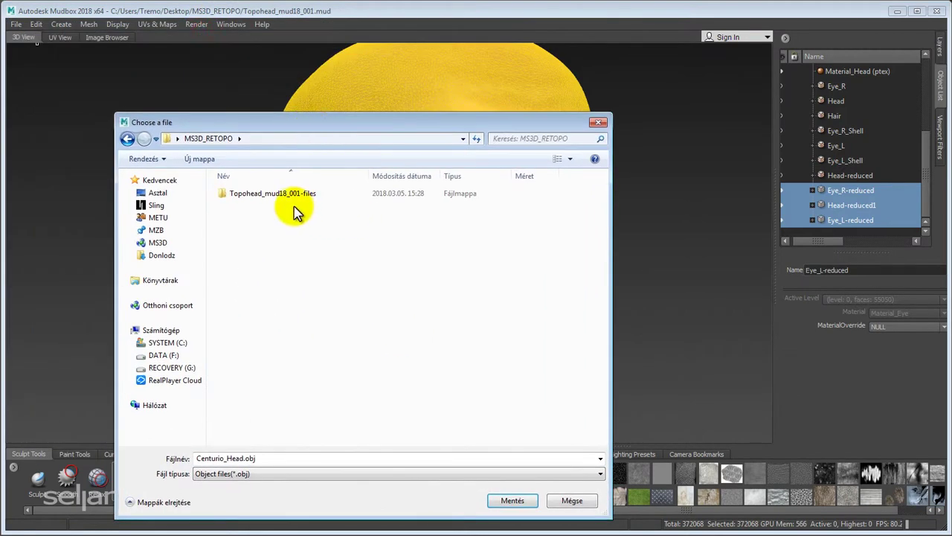
pyautogui.doubleClick(230, 458)
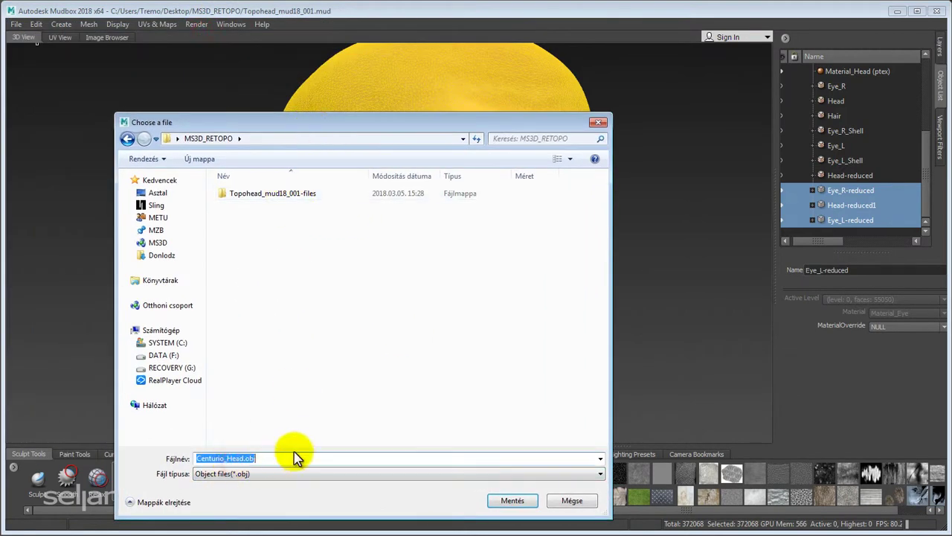
pyautogui.moveTo(391, 120); pyautogui.dragTo(362, 90)
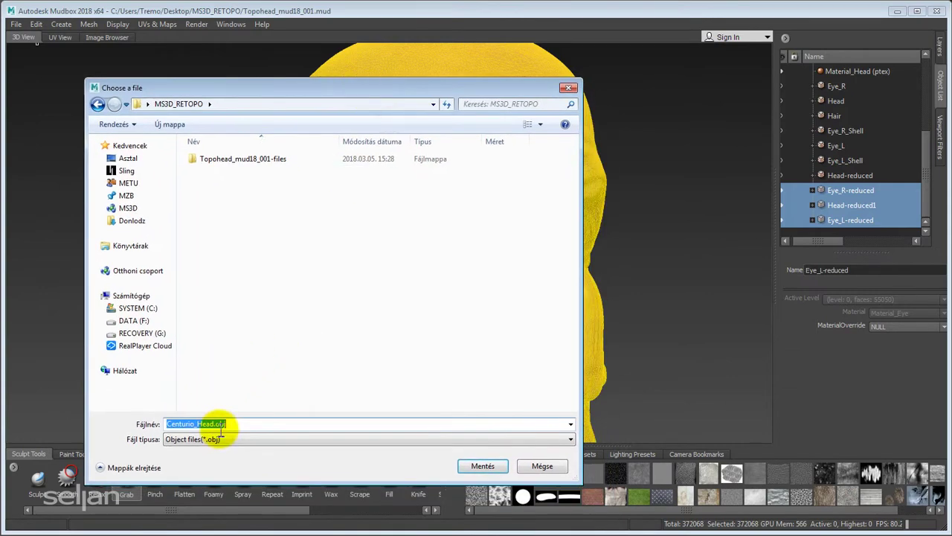
pyautogui.click(483, 467)
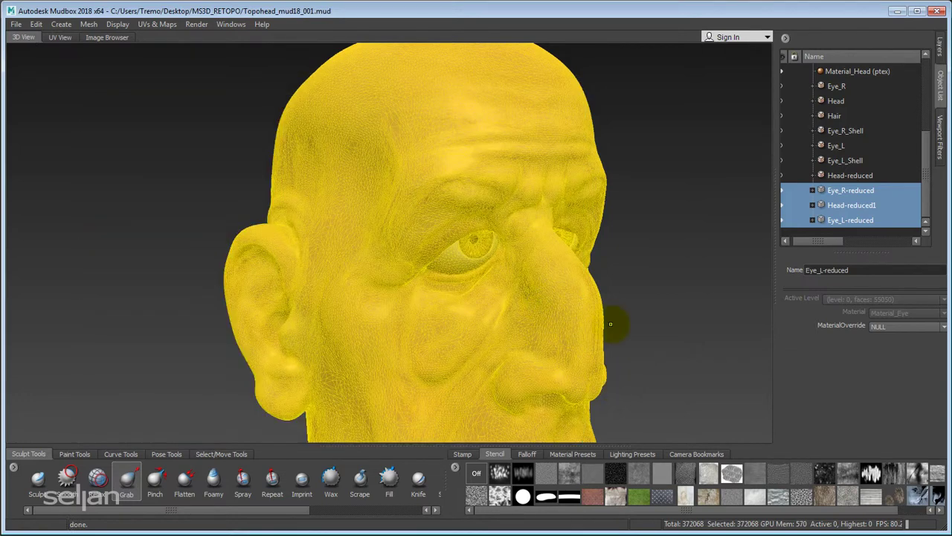
# Step: Switch to 3ds Max and import Centurio_Head.obj from the desktop's MS3D_RETOPO folder, accepting the OBJ import settings
pyautogui.hotkey('alt', 'Tab')
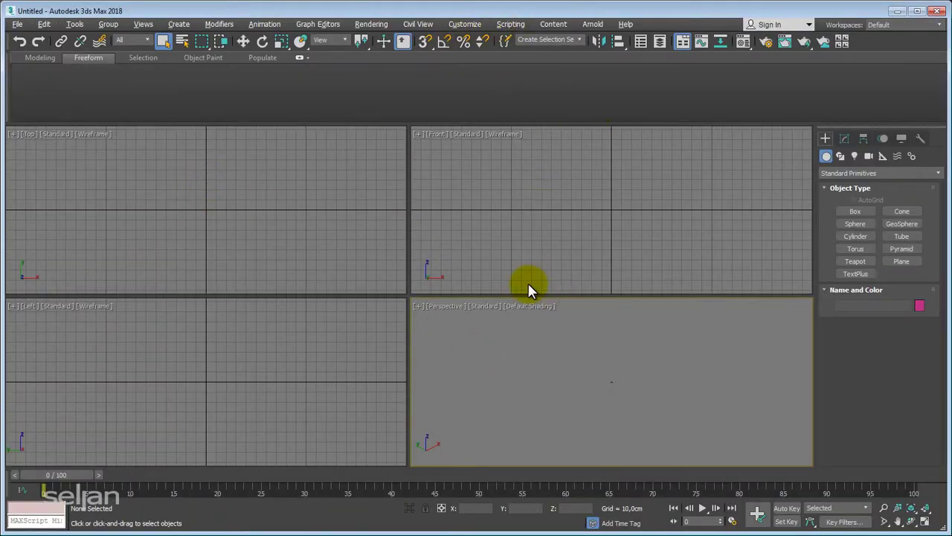
pyautogui.click(17, 25)
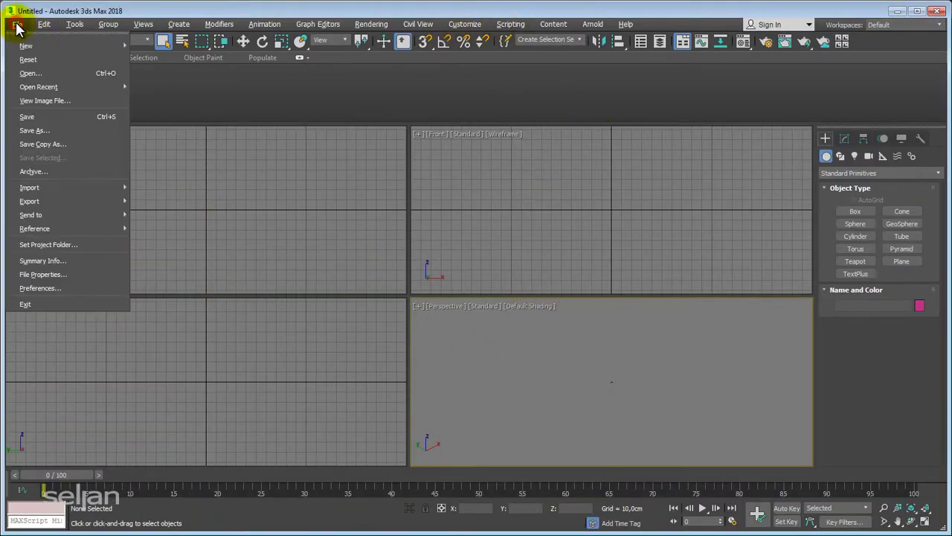
pyautogui.moveTo(72, 188)
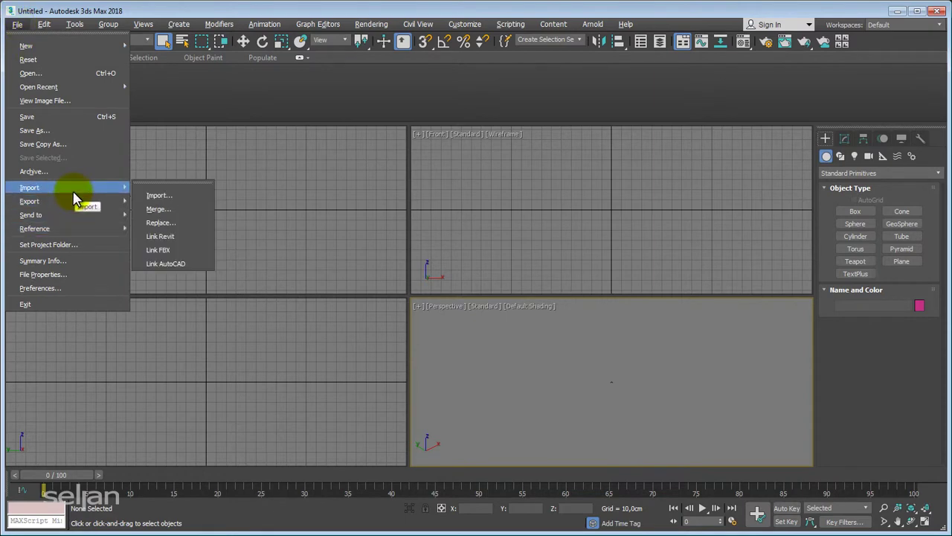
pyautogui.click(165, 199)
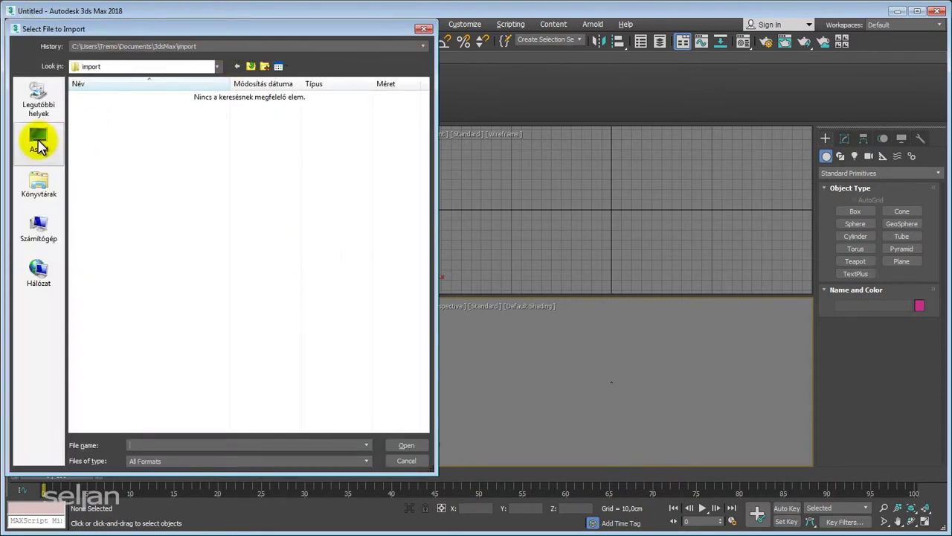
pyautogui.click(38, 143)
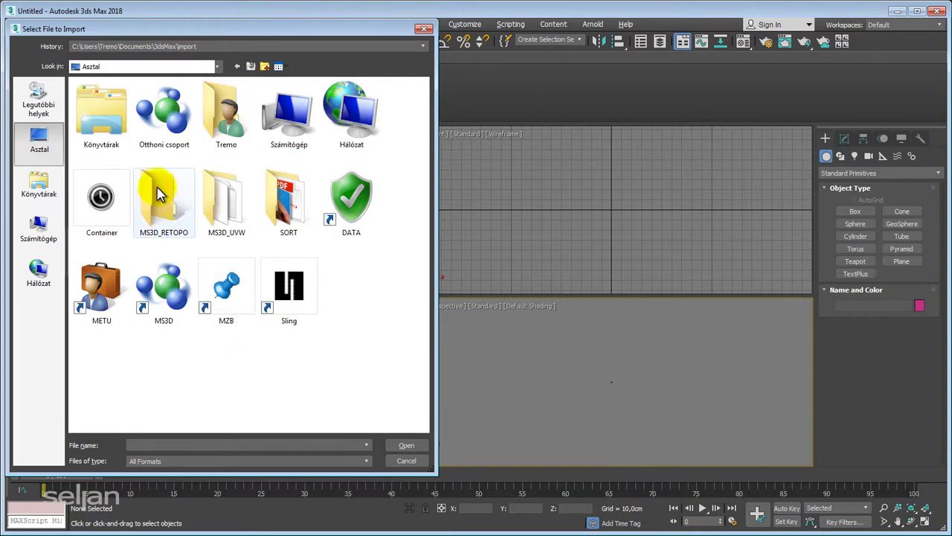
pyautogui.doubleClick(157, 194)
pyautogui.click(119, 108)
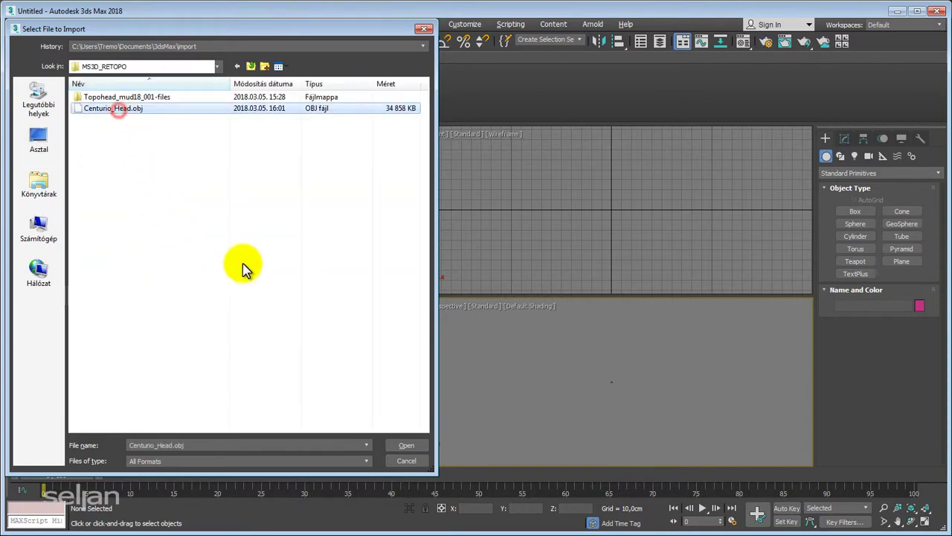
pyautogui.click(402, 443)
pyautogui.click(393, 472)
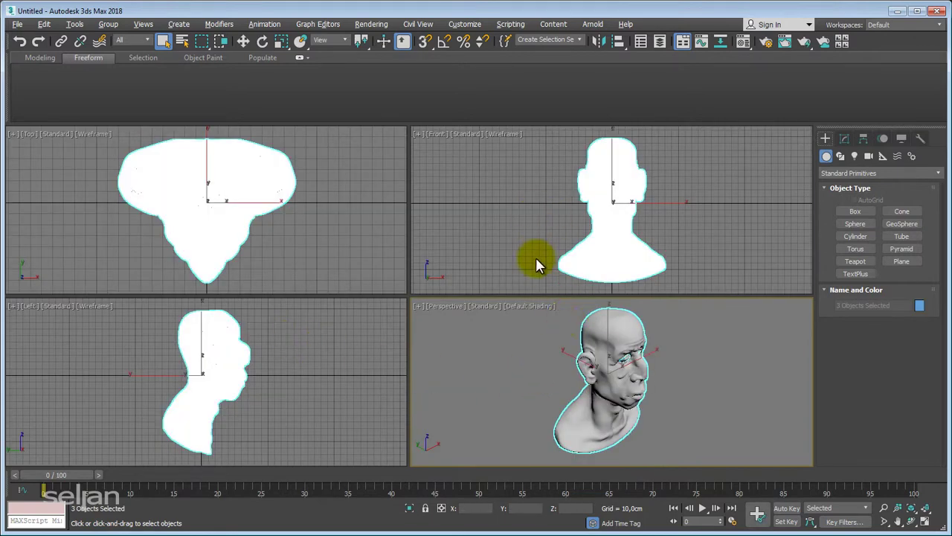
# Step: Maximize the Front view, show the polygon and vertex statistics, and deselect the imported meshes
pyautogui.hotkey('alt', 'w')
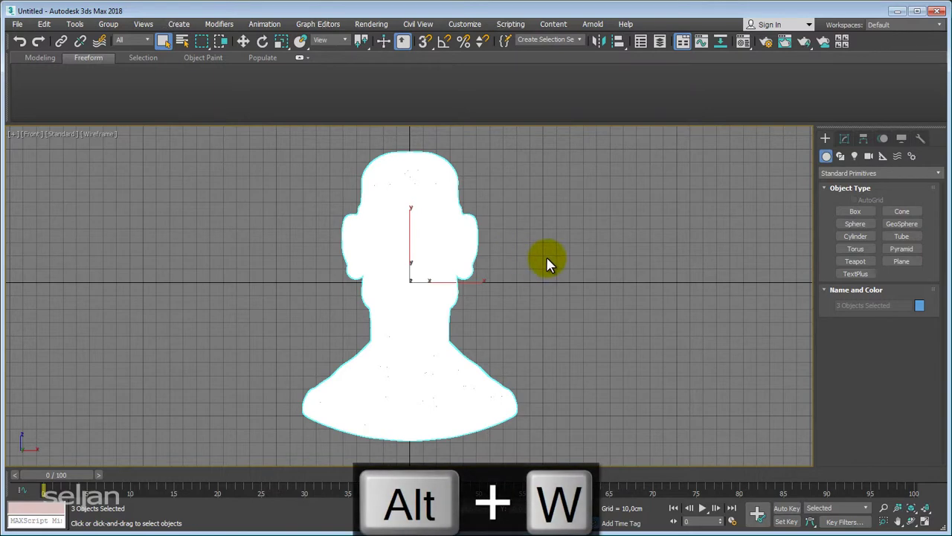
pyautogui.press('7')
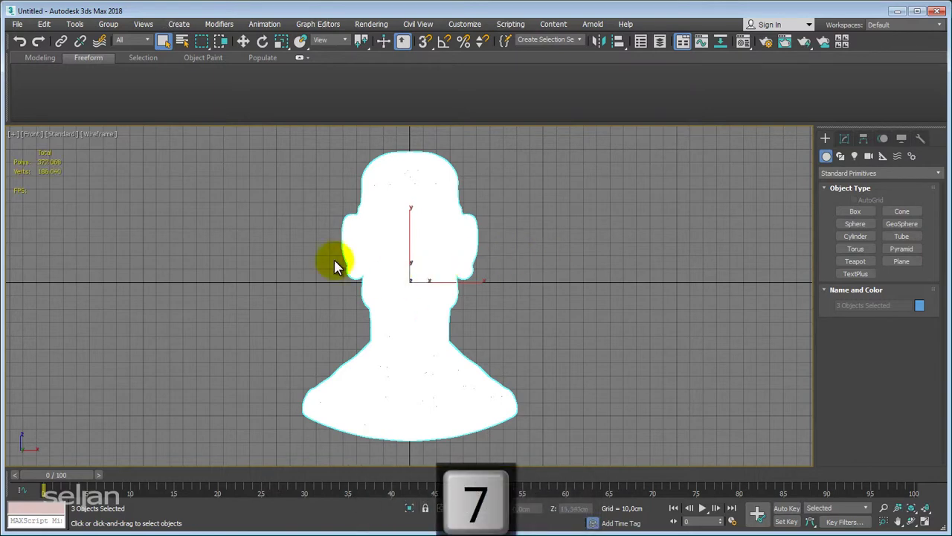
pyautogui.moveTo(334, 268); pyautogui.dragTo(312, 253, button='middle')
pyautogui.click(310, 245)
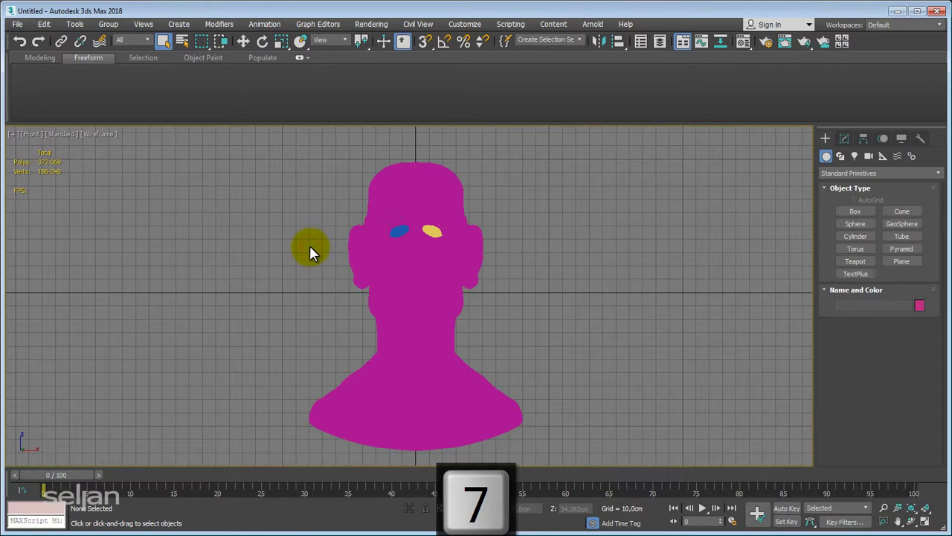
# Step: Select the imported head and examine its wireframe density along with the scene's total polygon and vertex counts
pyautogui.click(392, 196)
pyautogui.scroll(4, 319, 246)
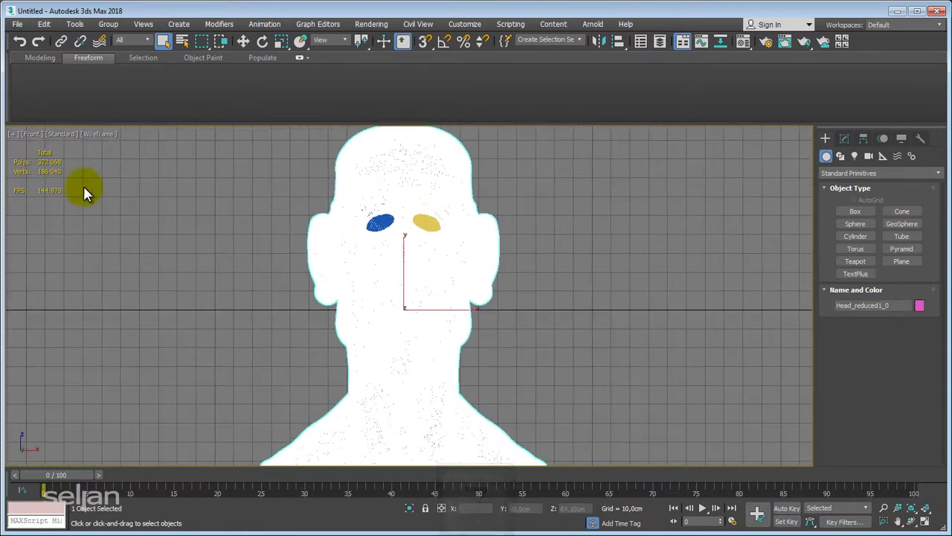
pyautogui.scroll(2, 83, 185)
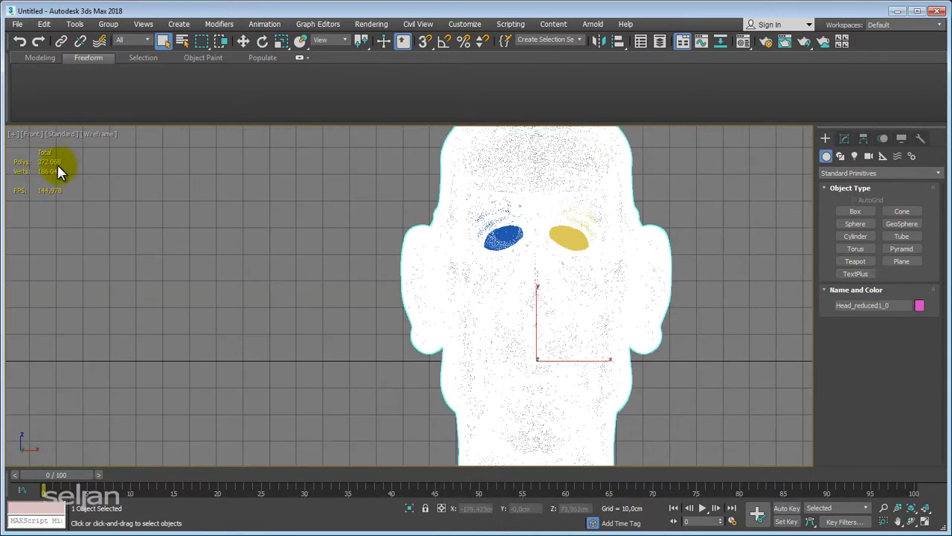
pyautogui.scroll(-3, 167, 175)
pyautogui.scroll(-2, 193, 223)
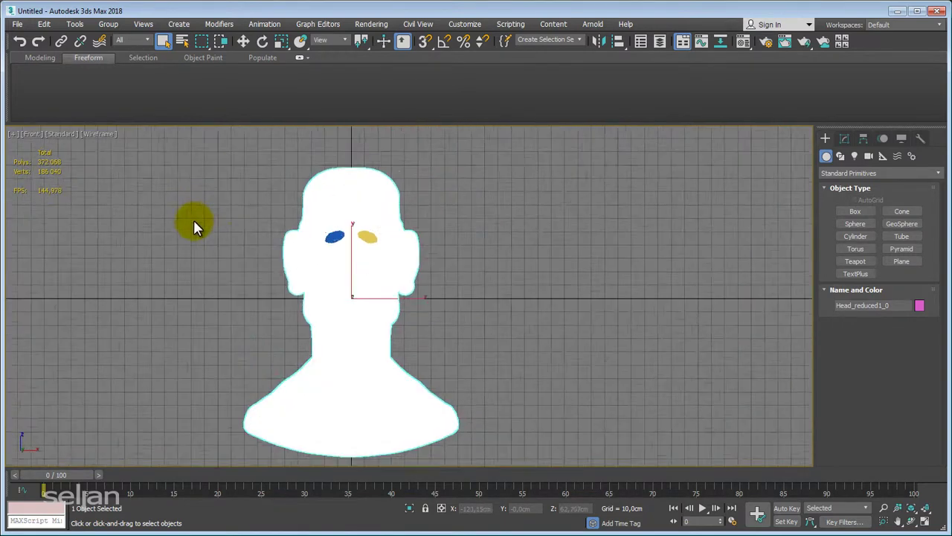
pyautogui.scroll(-2, 286, 243)
pyautogui.scroll(2, 297, 241)
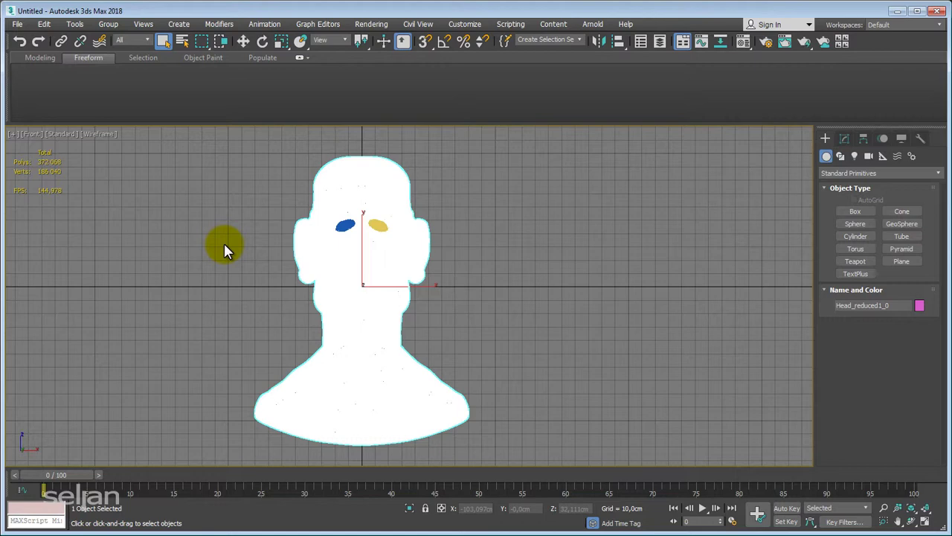
pyautogui.moveTo(266, 243); pyautogui.dragTo(319, 255, button='middle')
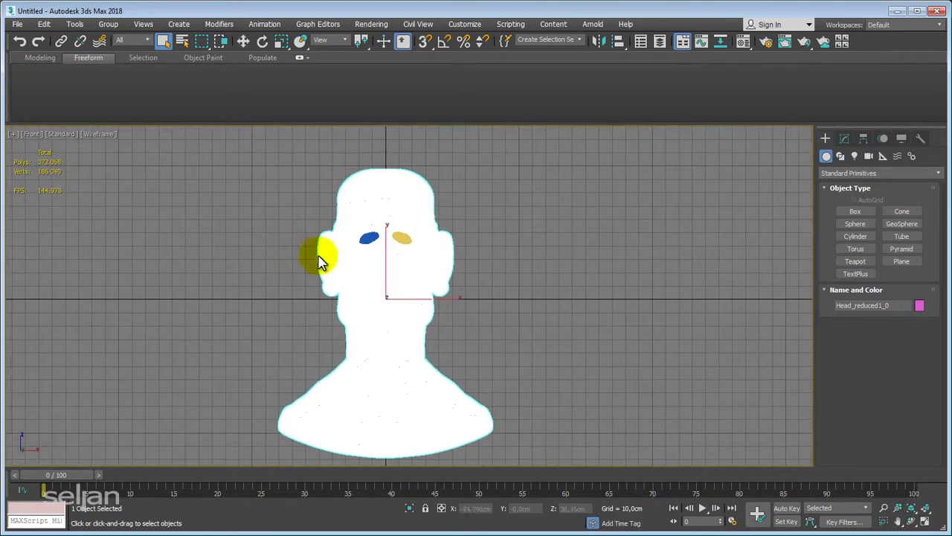
pyautogui.scroll(-1, 520, 238)
pyautogui.scroll(-2, 525, 238)
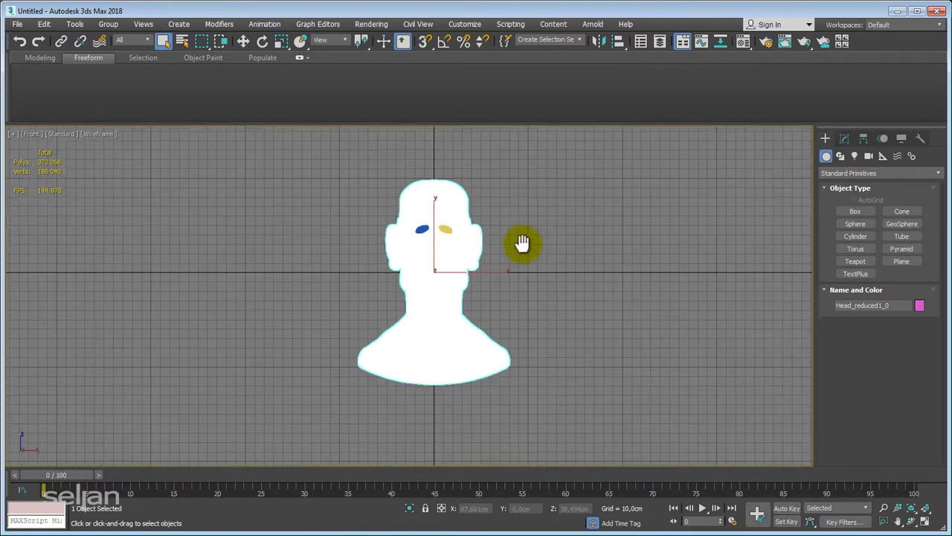
pyautogui.moveTo(526, 261); pyautogui.dragTo(496, 261, button='middle')
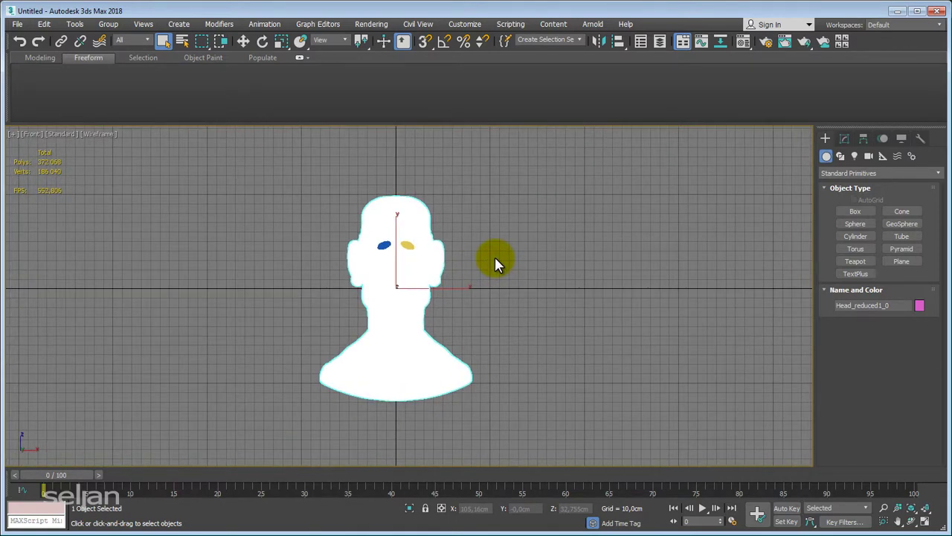
pyautogui.moveTo(500, 258); pyautogui.dragTo(474, 265, button='middle')
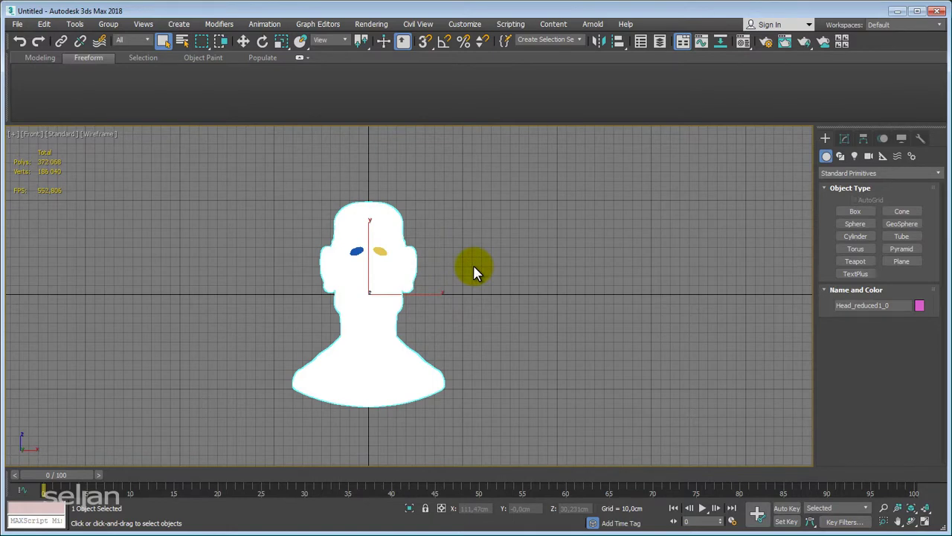
pyautogui.moveTo(488, 261); pyautogui.dragTo(429, 264, button='middle')
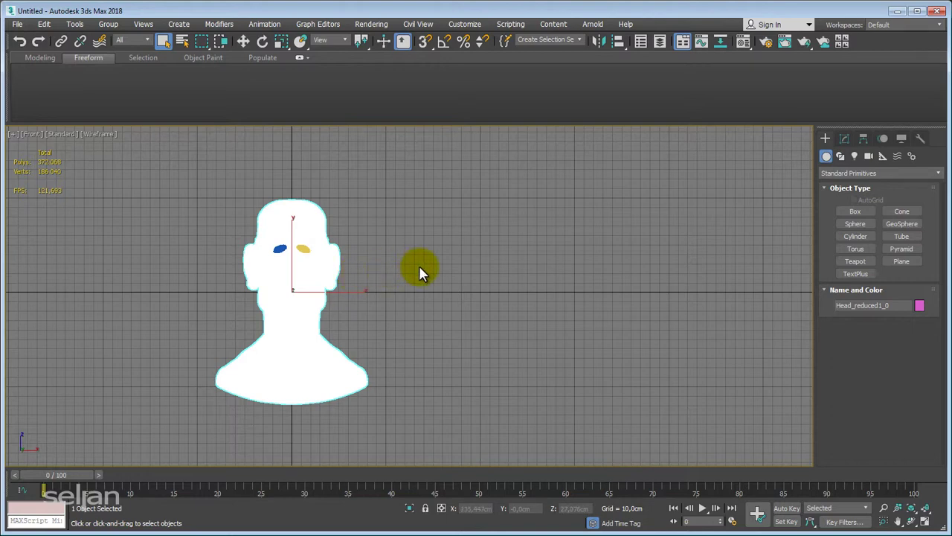
pyautogui.moveTo(431, 269); pyautogui.dragTo(454, 267, button='middle')
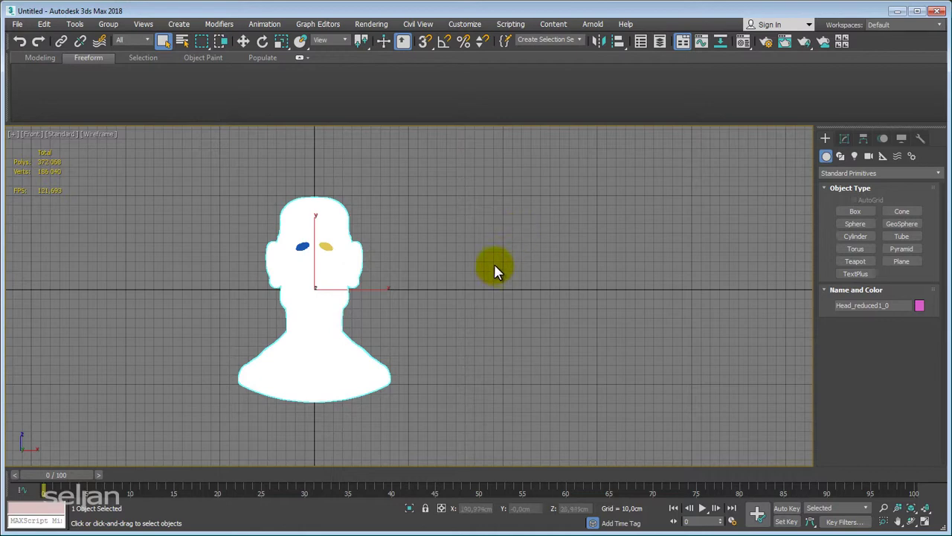
pyautogui.moveTo(494, 263); pyautogui.dragTo(505, 262, button='middle')
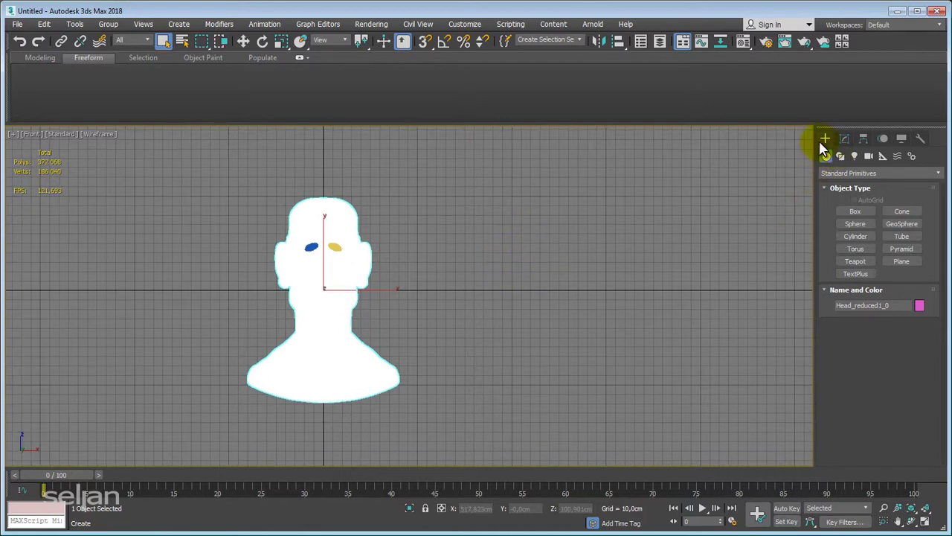
# Step: Measure the imported head's height with a Tape helper drawn beside it from chin to crown, and undo the tape
pyautogui.click(883, 157)
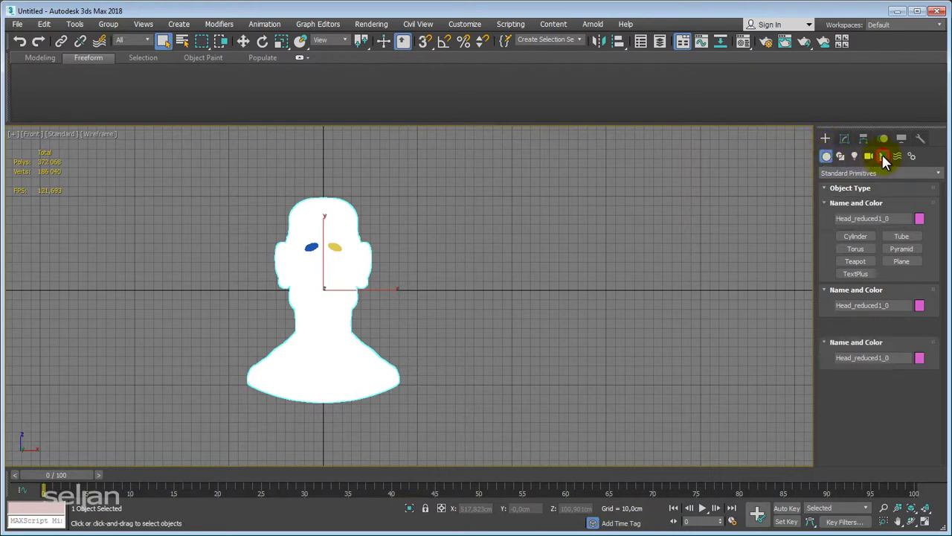
pyautogui.click(857, 263)
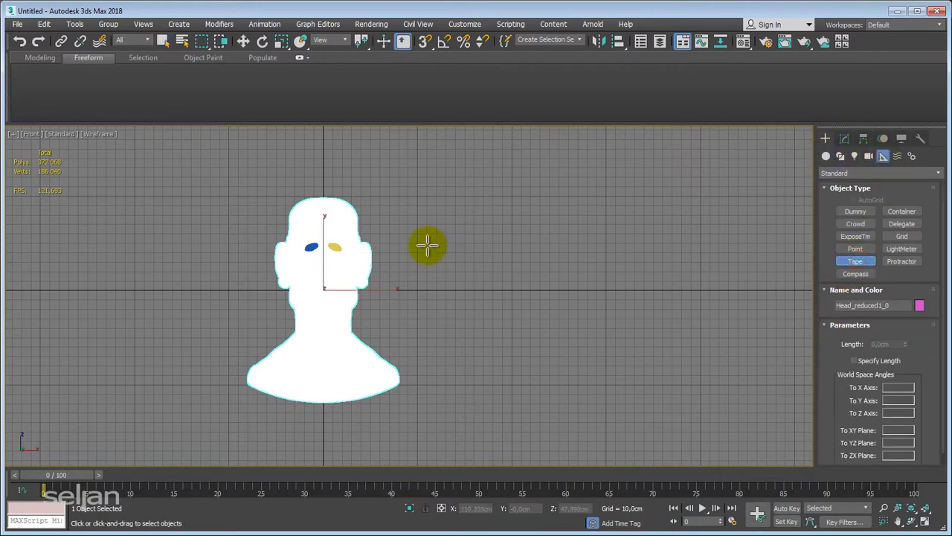
pyautogui.scroll(4, 446, 275)
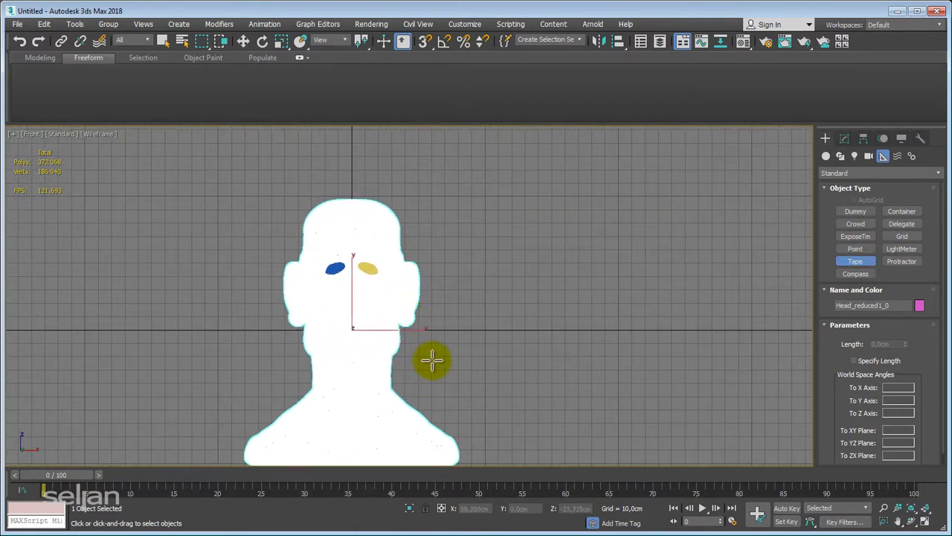
pyautogui.moveTo(430, 358); pyautogui.dragTo(432, 200)
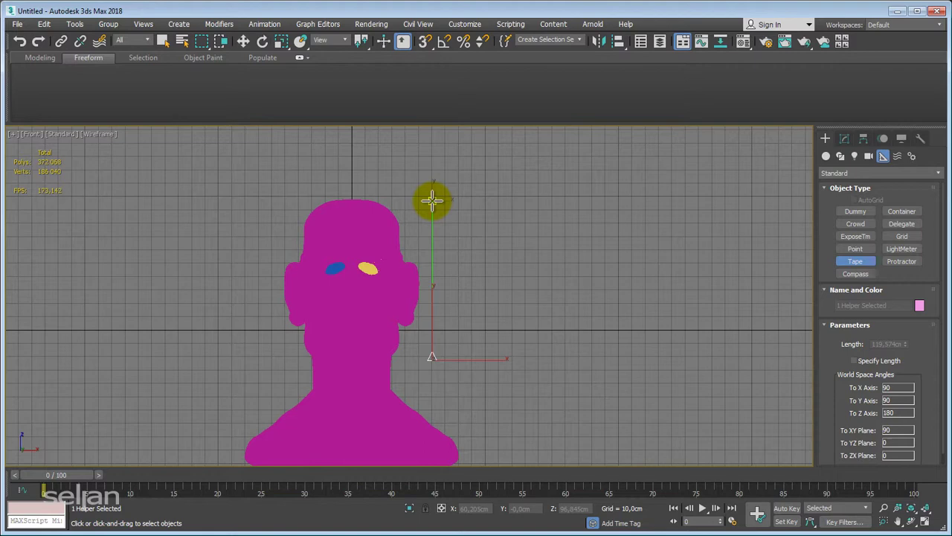
pyautogui.moveTo(432, 200); pyautogui.dragTo(432, 200)
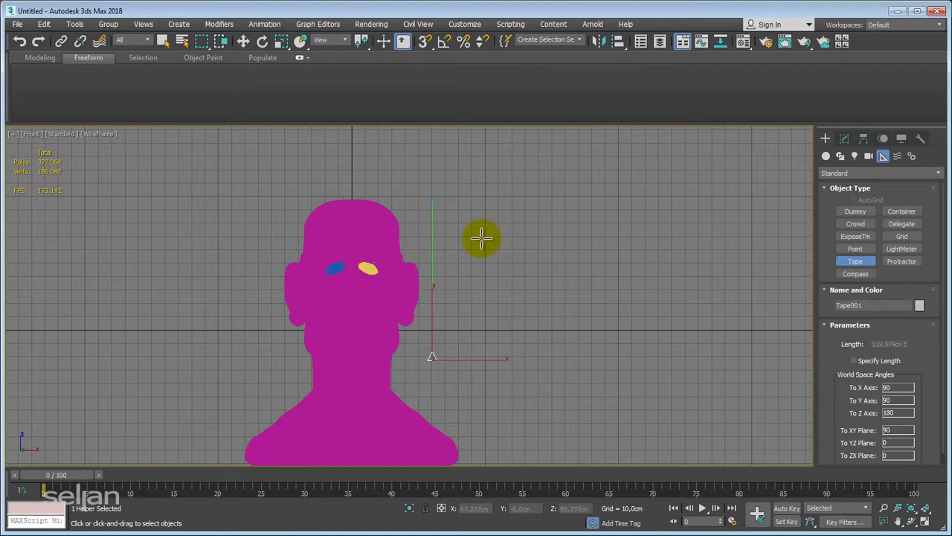
pyautogui.moveTo(484, 249)
pyautogui.mouseDown(button='middle')
pyautogui.moveTo(489, 233)
pyautogui.moveTo(475, 253)
pyautogui.mouseUp(button='middle')
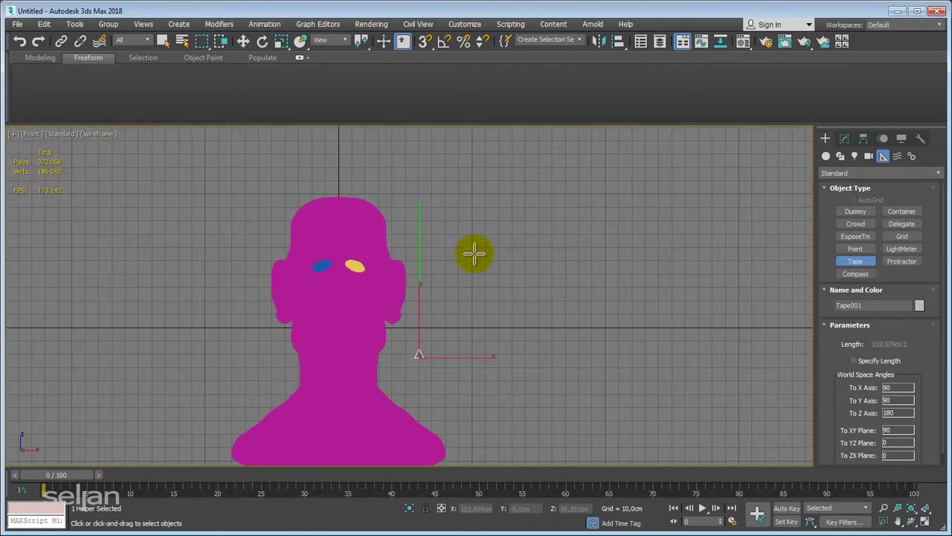
pyautogui.hotkey('ctrl', 'z')
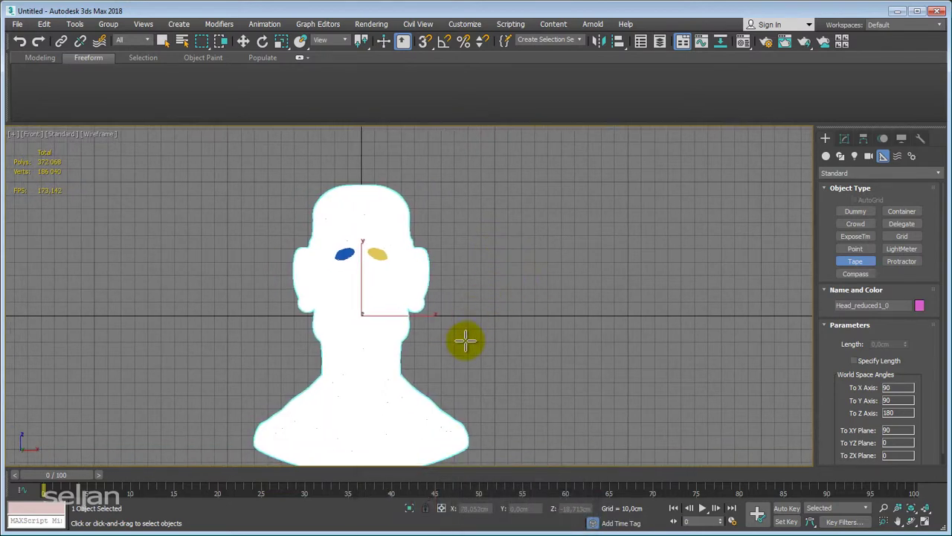
# Step: Draw a vertical Tape helper about 22.4 cm long beside the head as a real-size height reference, and deselect it
pyautogui.moveTo(465, 336)
pyautogui.mouseDown()
pyautogui.moveTo(464, 268)
pyautogui.moveTo(466, 334)
pyautogui.mouseUp()
pyautogui.scroll(4, 466, 289)
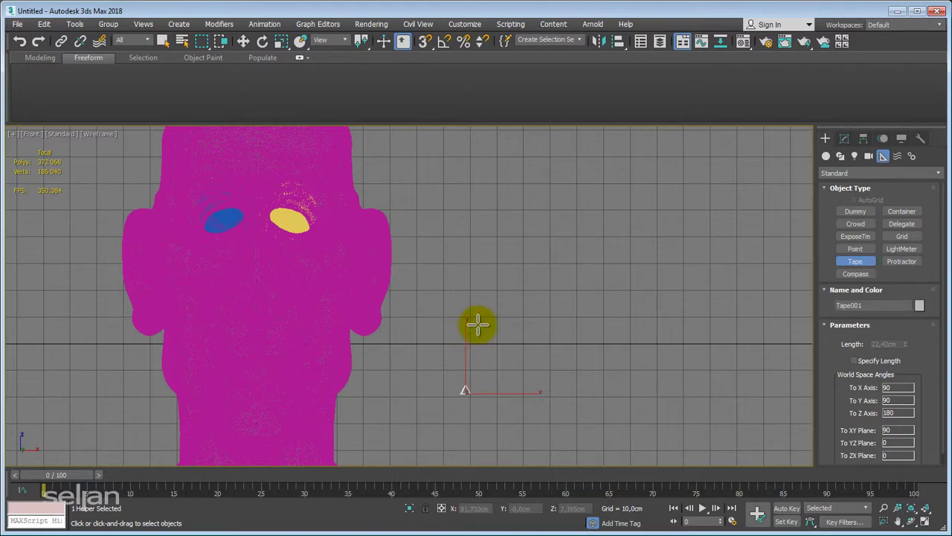
pyautogui.rightClick(490, 322)
pyautogui.click(581, 317)
pyautogui.scroll(-4, 579, 317)
pyautogui.scroll(1, 566, 337)
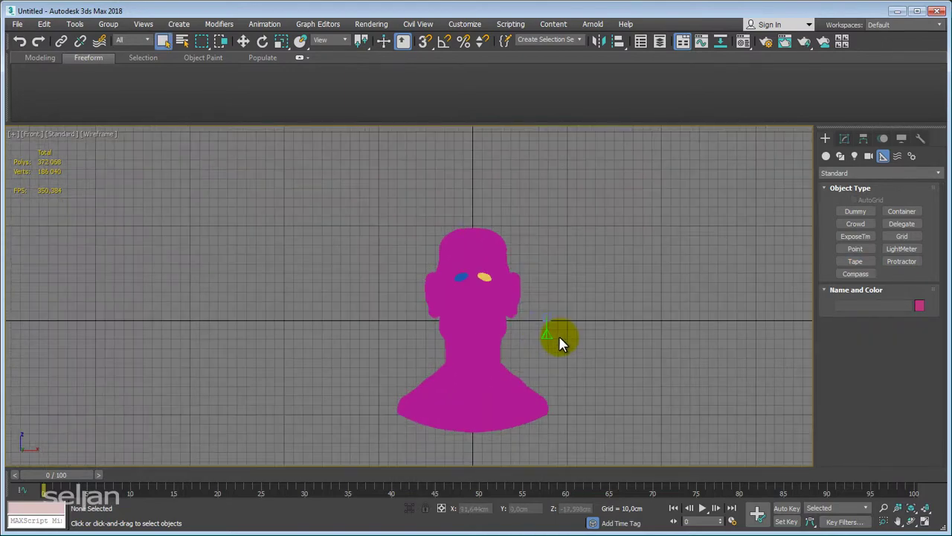
pyautogui.scroll(5, 559, 336)
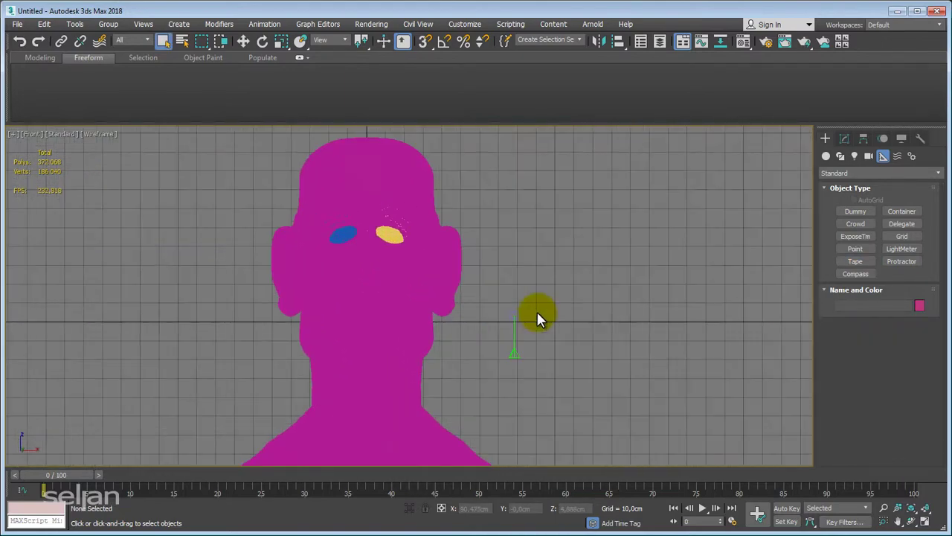
pyautogui.scroll(-4, 546, 305)
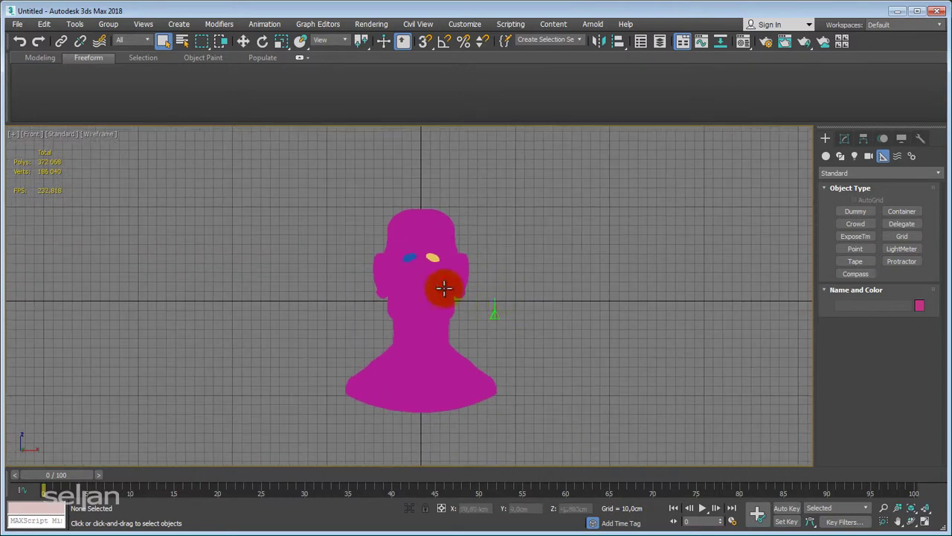
# Step: Select the head and both eyes together and scale them down uniformly toward the tape's size
pyautogui.moveTo(305, 162); pyautogui.dragTo(364, 279)
pyautogui.moveTo(459, 406); pyautogui.dragTo(459, 406)
pyautogui.moveTo(423, 353); pyautogui.dragTo(398, 353, button='middle')
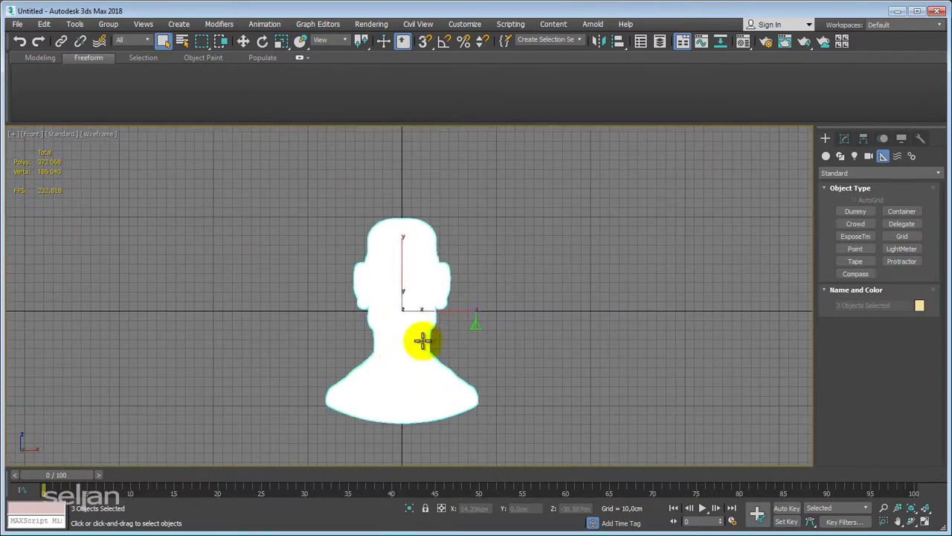
pyautogui.press('r')
pyautogui.scroll(3, 407, 325)
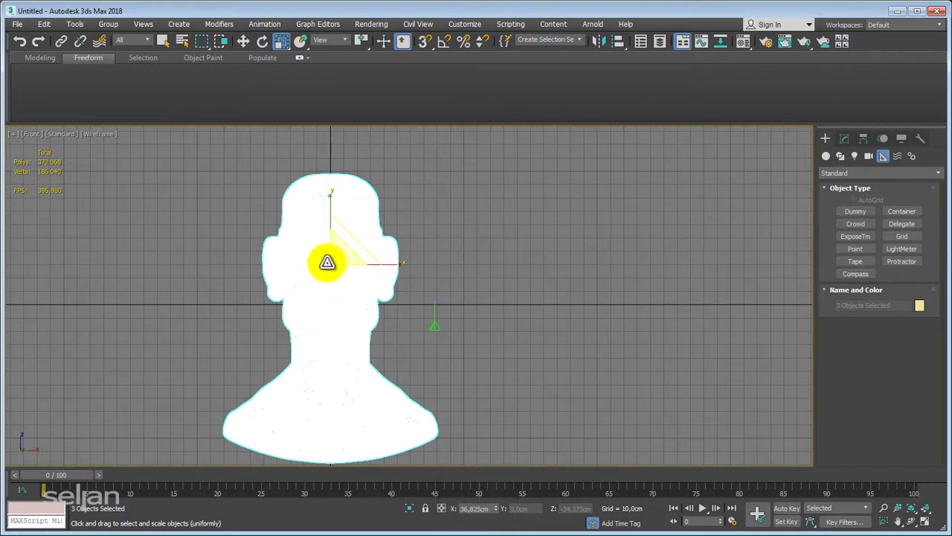
pyautogui.scroll(2, 327, 268)
pyautogui.moveTo(351, 328); pyautogui.dragTo(363, 308, button='middle')
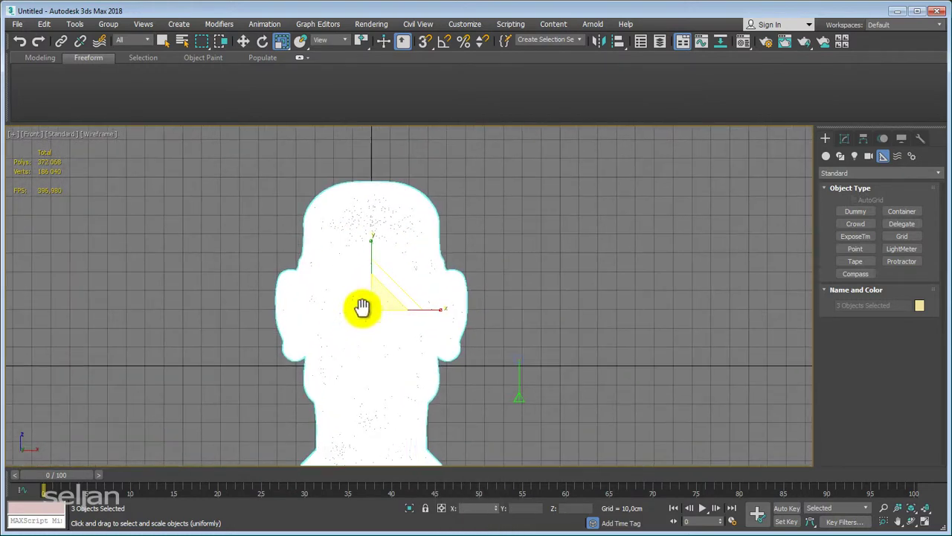
pyautogui.moveTo(340, 347)
pyautogui.mouseDown(button='middle')
pyautogui.moveTo(341, 383)
pyautogui.moveTo(333, 335)
pyautogui.mouseUp(button='middle')
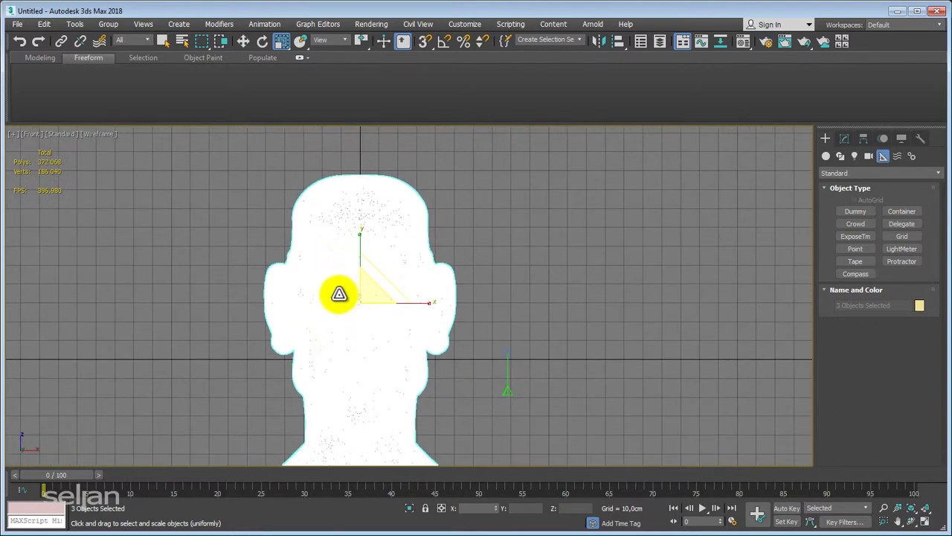
pyautogui.moveTo(361, 297); pyautogui.dragTo(374, 397)
pyautogui.moveTo(374, 397); pyautogui.dragTo(326, 306, button='middle')
pyautogui.scroll(2, 363, 304)
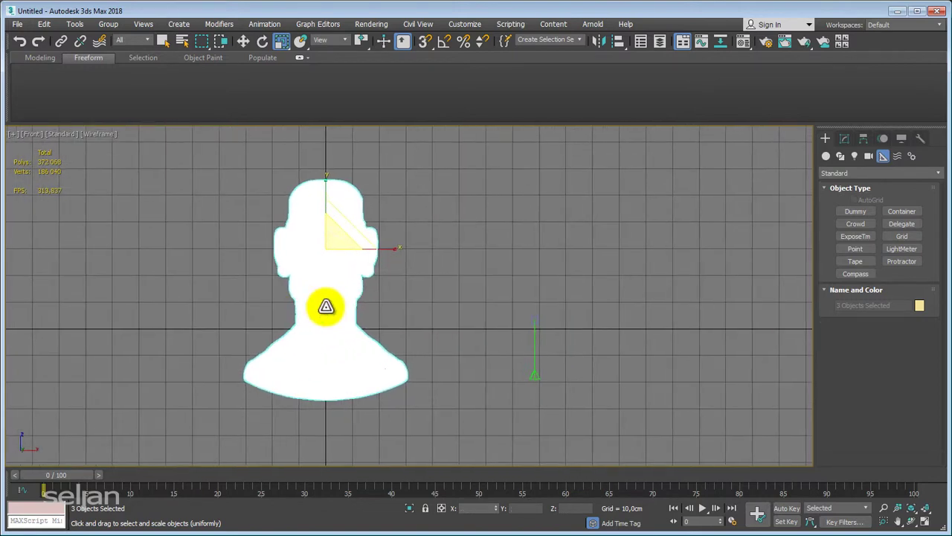
pyautogui.moveTo(334, 240); pyautogui.dragTo(327, 273, button='middle')
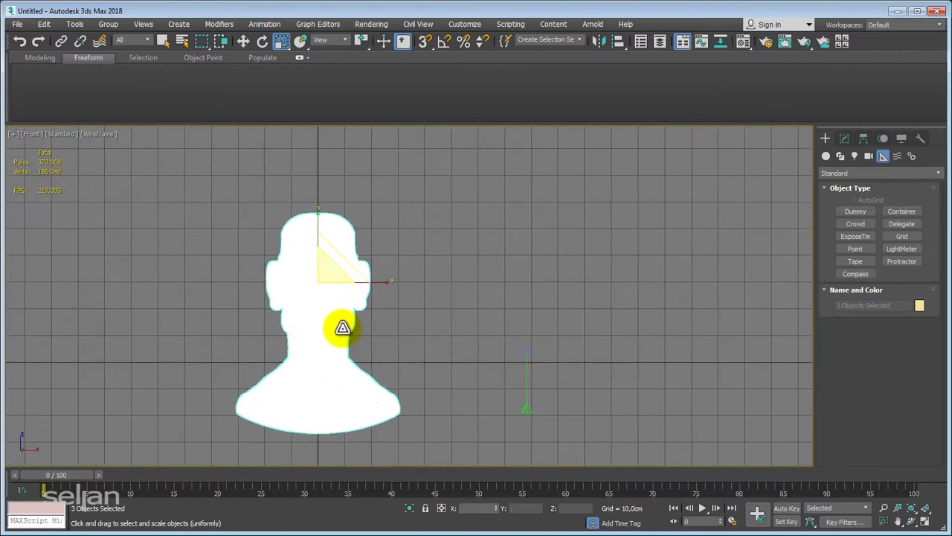
# Step: Move the tape close beside the head, placing it level with the face for height comparison
pyautogui.click(546, 417)
pyautogui.rightClick(547, 418)
pyautogui.click(554, 375)
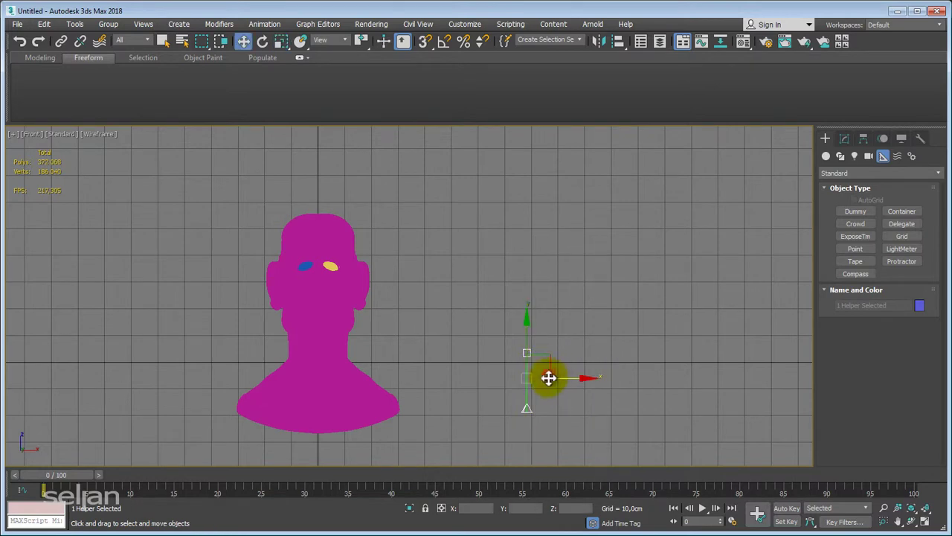
pyautogui.moveTo(548, 353); pyautogui.dragTo(409, 251)
pyautogui.moveTo(420, 305); pyautogui.dragTo(473, 305, button='middle')
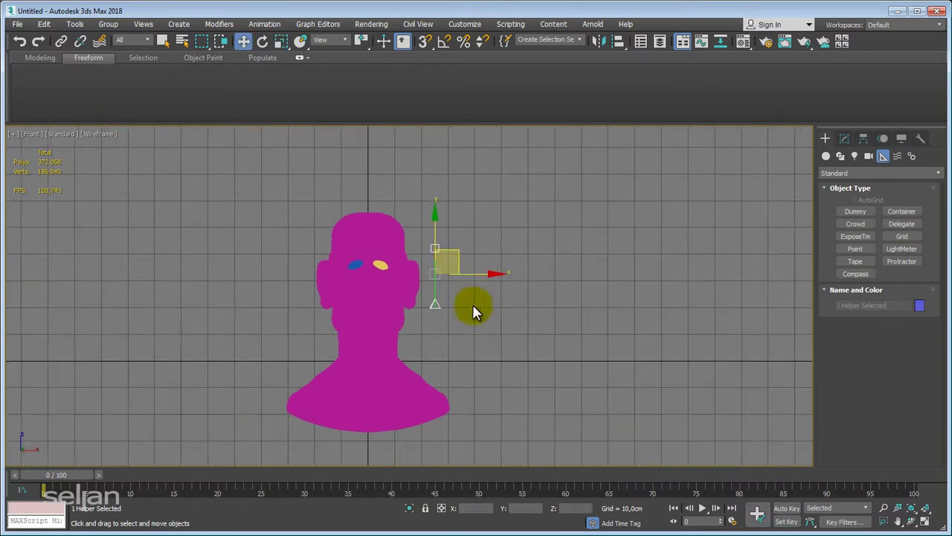
# Step: Reselect the head and both eyes and scale them down uniformly until the head's height roughly matches the tape
pyautogui.moveTo(284, 192); pyautogui.dragTo(376, 309)
pyautogui.scroll(3, 401, 329)
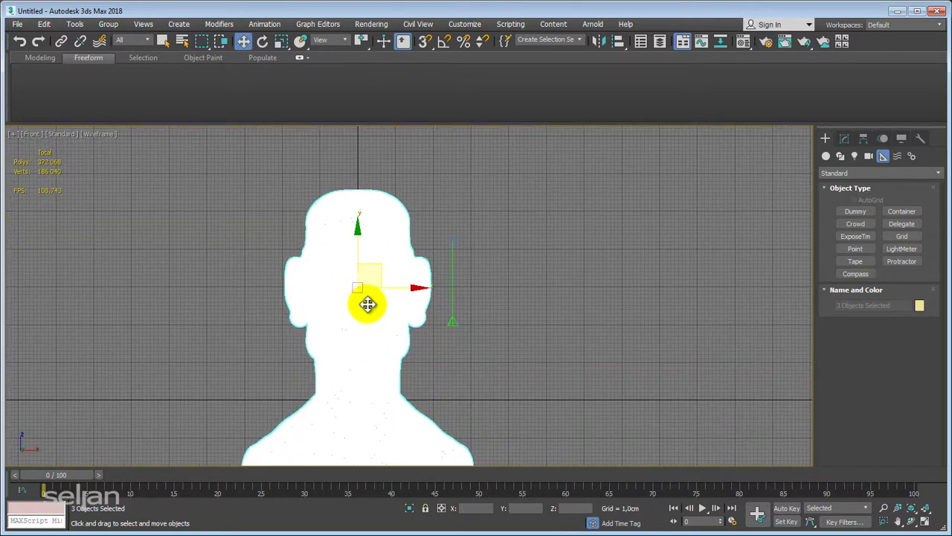
pyautogui.press('r')
pyautogui.scroll(-1, 366, 305)
pyautogui.scroll(-1, 365, 305)
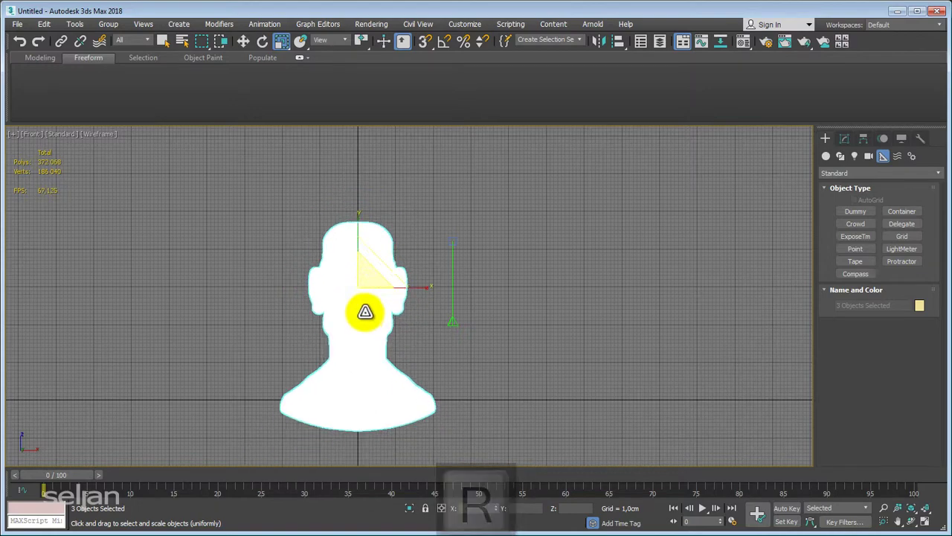
pyautogui.scroll(2, 366, 306)
pyautogui.moveTo(421, 264); pyautogui.dragTo(419, 304, button='middle')
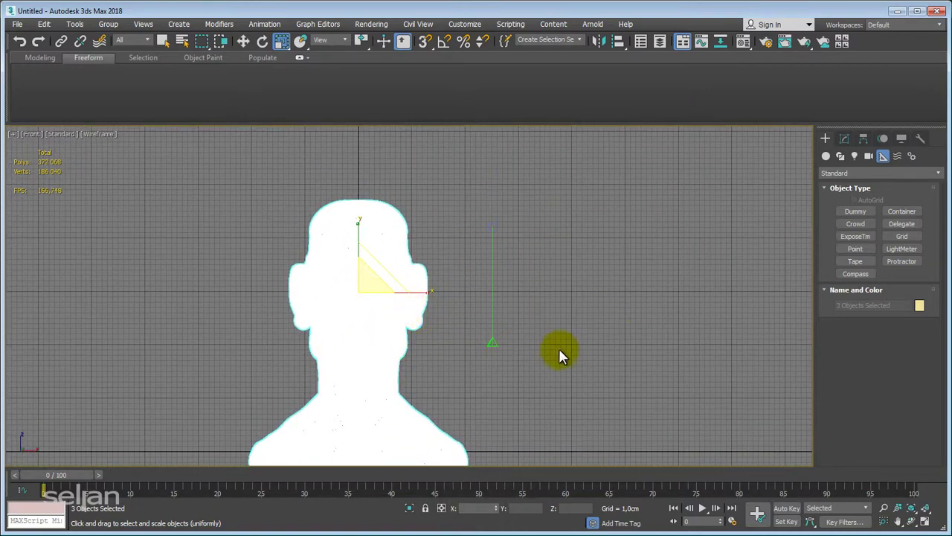
pyautogui.moveTo(560, 329); pyautogui.dragTo(567, 317, button='middle')
pyautogui.moveTo(375, 273)
pyautogui.mouseDown()
pyautogui.moveTo(374, 286)
pyautogui.moveTo(374, 270)
pyautogui.mouseUp()
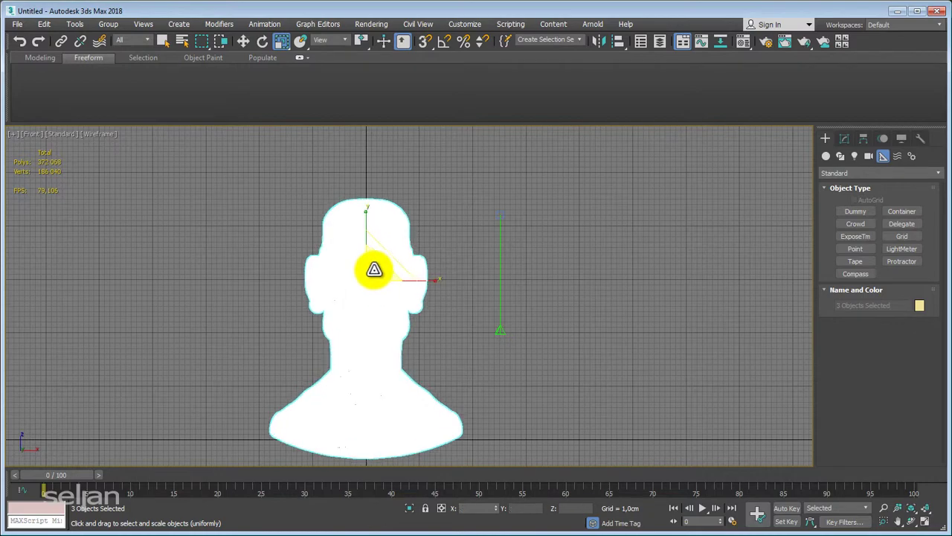
# Step: Move the scaled head and eyes straight down about 14.7 cm
pyautogui.moveTo(379, 272); pyautogui.dragTo(368, 284, button='middle')
pyautogui.scroll(-3, 396, 302)
pyautogui.press('w')
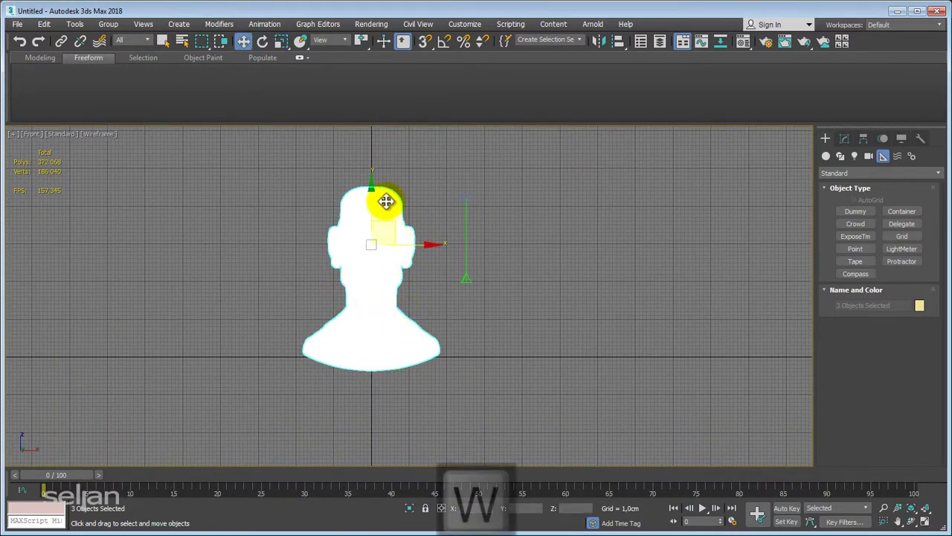
pyautogui.moveTo(372, 208); pyautogui.dragTo(371, 263)
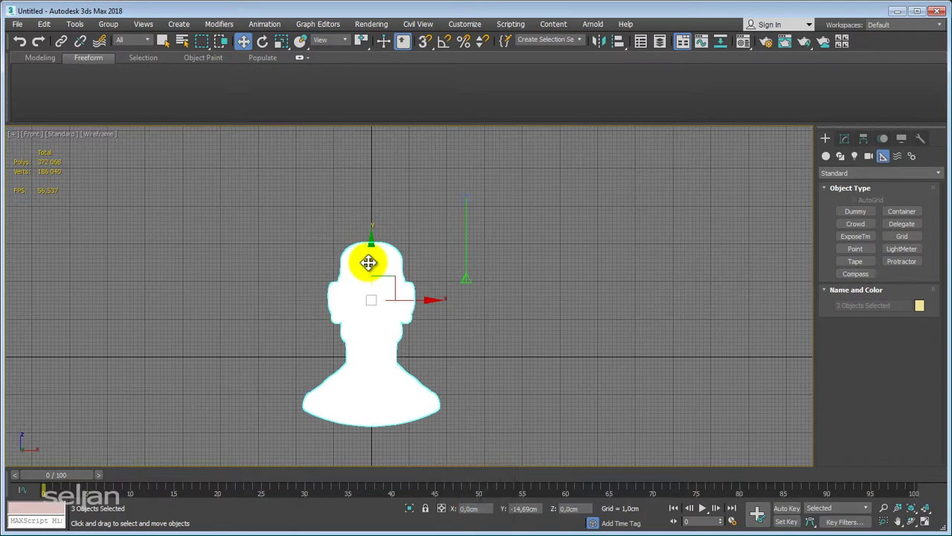
# Step: Delete the reference tape beside the head together with its target
pyautogui.scroll(3, 377, 352)
pyautogui.moveTo(444, 357); pyautogui.dragTo(424, 368, button='middle')
pyautogui.scroll(-3, 423, 367)
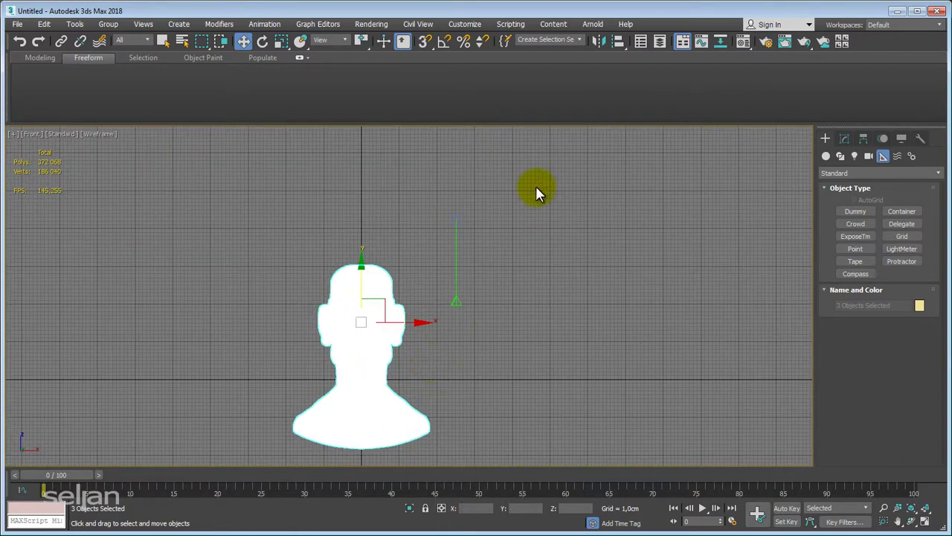
pyautogui.moveTo(537, 187); pyautogui.dragTo(446, 325)
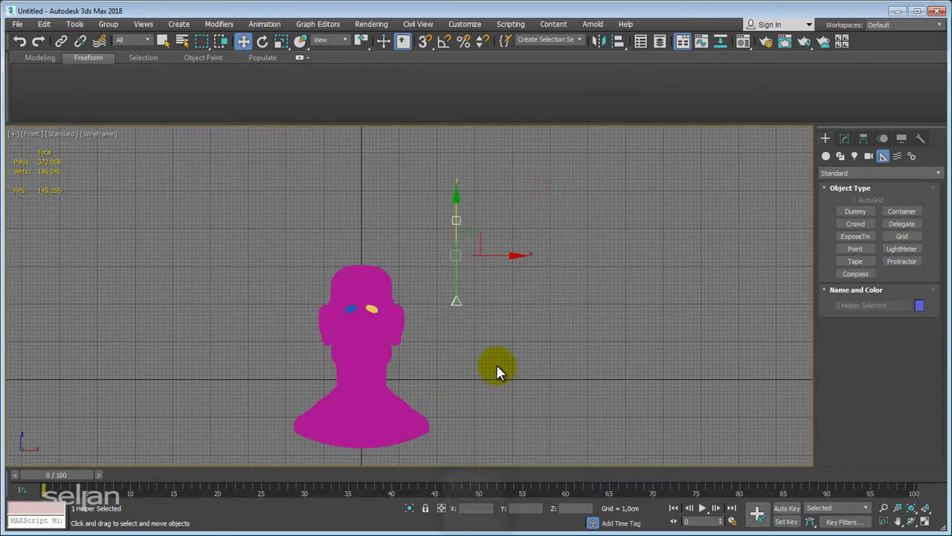
pyautogui.press('Delete')
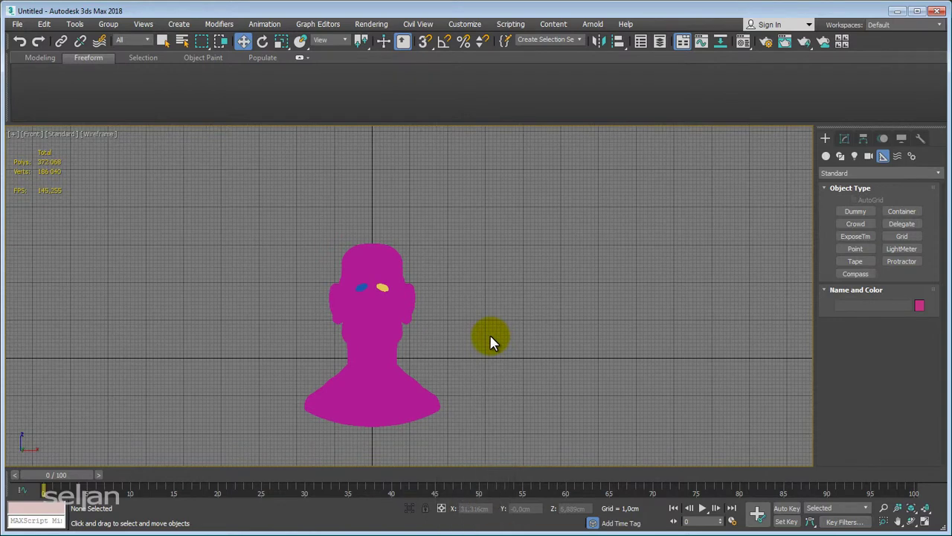
# Step: Select the head and both eyes in the left view and move them horizontally so the head is centred on the vertical axis
pyautogui.press('p')
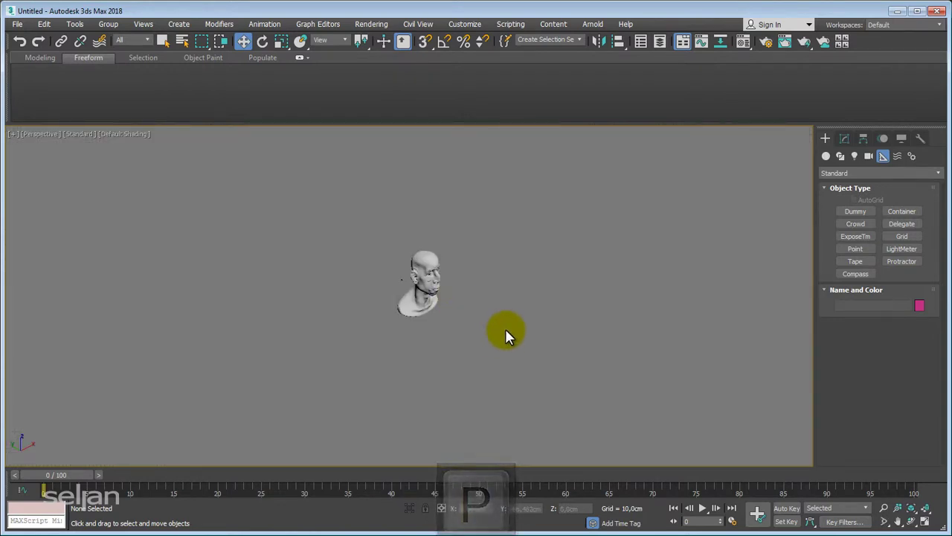
pyautogui.press('z')
pyautogui.press('l')
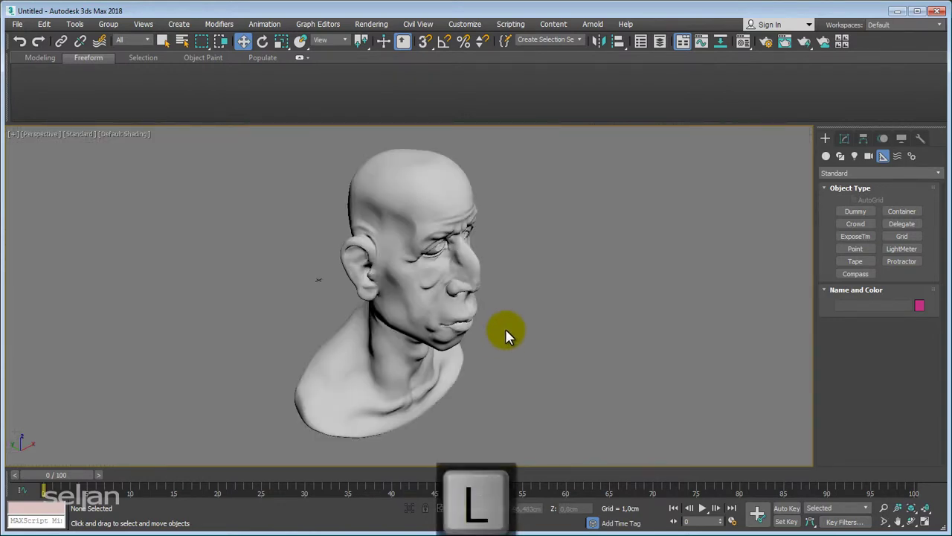
pyautogui.press('z')
pyautogui.scroll(-4, 504, 334)
pyautogui.moveTo(601, 231); pyautogui.dragTo(397, 394)
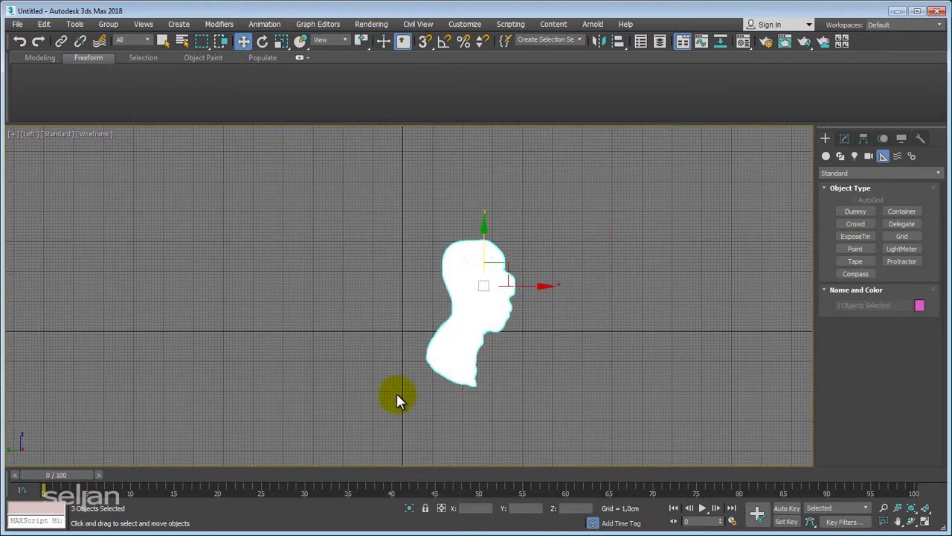
pyautogui.scroll(-2, 396, 394)
pyautogui.moveTo(514, 315)
pyautogui.mouseDown()
pyautogui.moveTo(459, 320)
pyautogui.moveTo(468, 322)
pyautogui.moveTo(459, 329)
pyautogui.mouseUp()
# Step: Return to the perspective view, show all four viewports, frame the head in them and clear the selection
pyautogui.press('p')
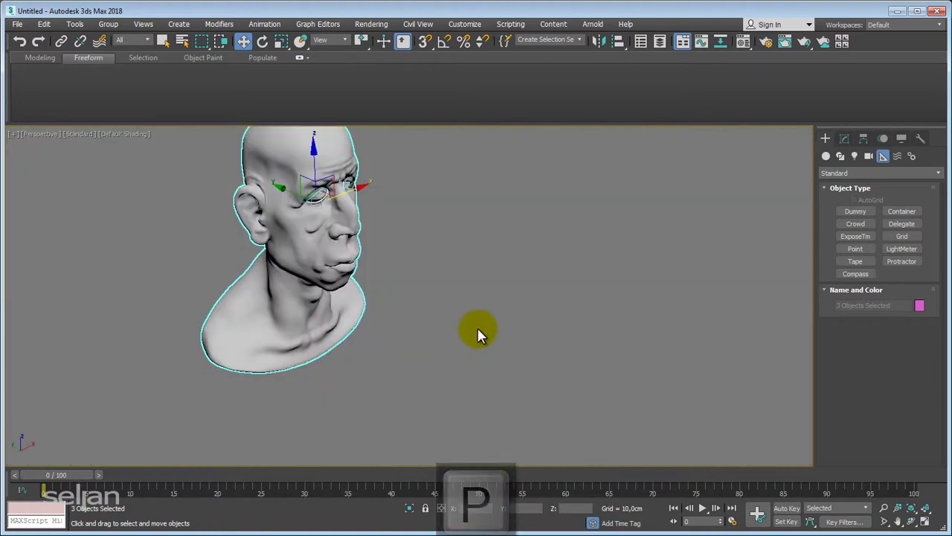
pyautogui.keyDown('alt'); pyautogui.moveTo(479, 330); pyautogui.dragTo(454, 325, button='middle'); pyautogui.keyUp('alt')
pyautogui.moveTo(453, 325); pyautogui.dragTo(493, 354, button='middle')
pyautogui.scroll(-3, 491, 402)
pyautogui.hotkey('alt', 'w')
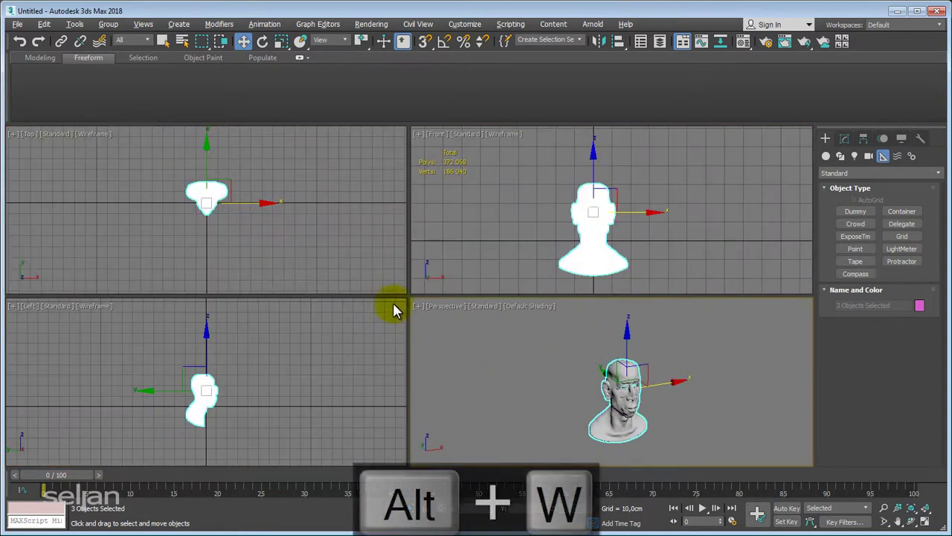
pyautogui.moveTo(317, 256); pyautogui.dragTo(348, 286, button='middle')
pyautogui.scroll(2, 302, 260)
pyautogui.moveTo(298, 376); pyautogui.dragTo(285, 407, button='middle')
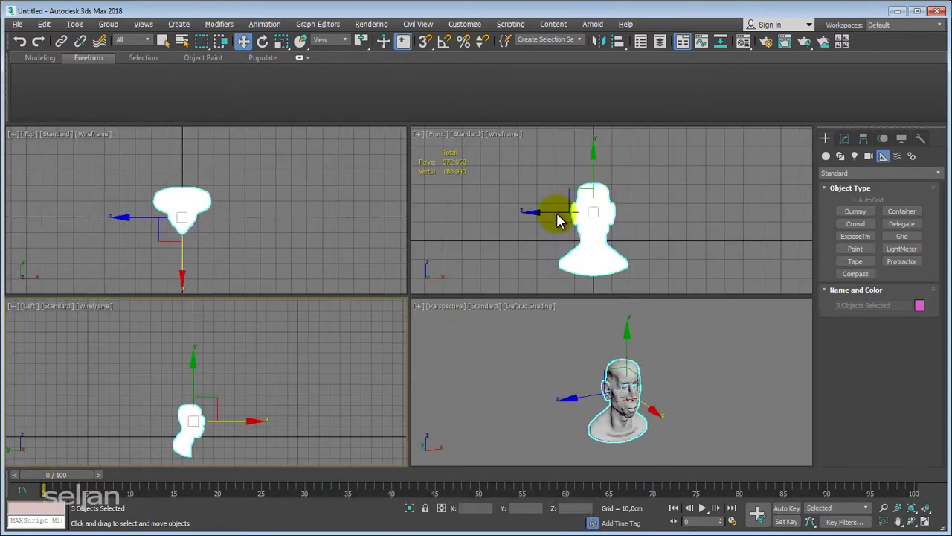
pyautogui.moveTo(557, 213); pyautogui.dragTo(542, 209, button='middle')
pyautogui.click(679, 219)
pyautogui.scroll(3, 641, 235)
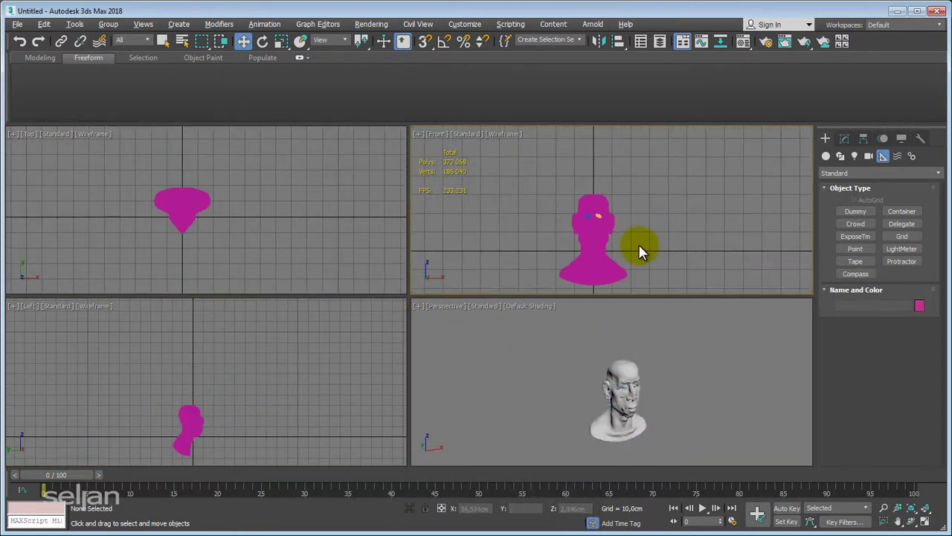
# Step: Select only the head mesh and examine its modifier stack
pyautogui.click(629, 371)
pyautogui.scroll(2, 521, 340)
pyautogui.moveTo(630, 371); pyautogui.dragTo(614, 350, button='middle')
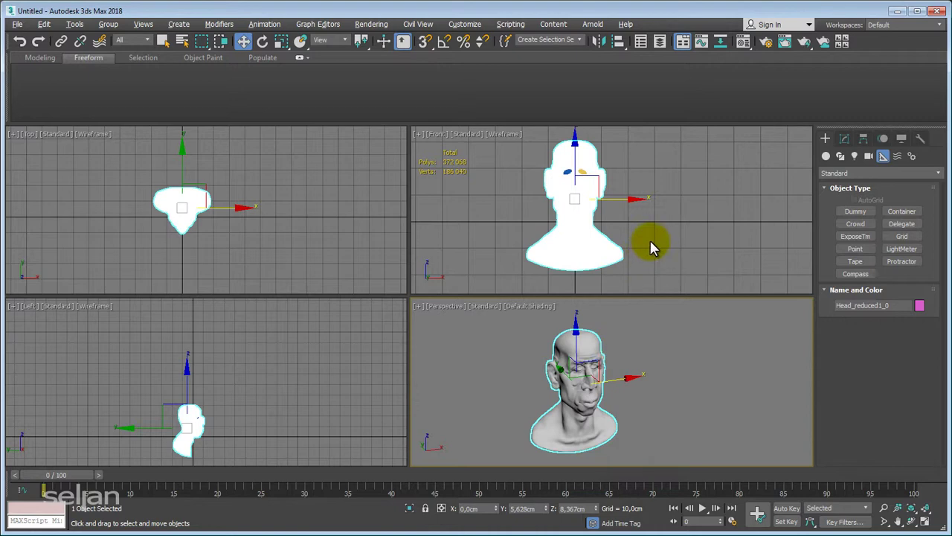
pyautogui.click(845, 138)
pyautogui.middleClick(692, 207)
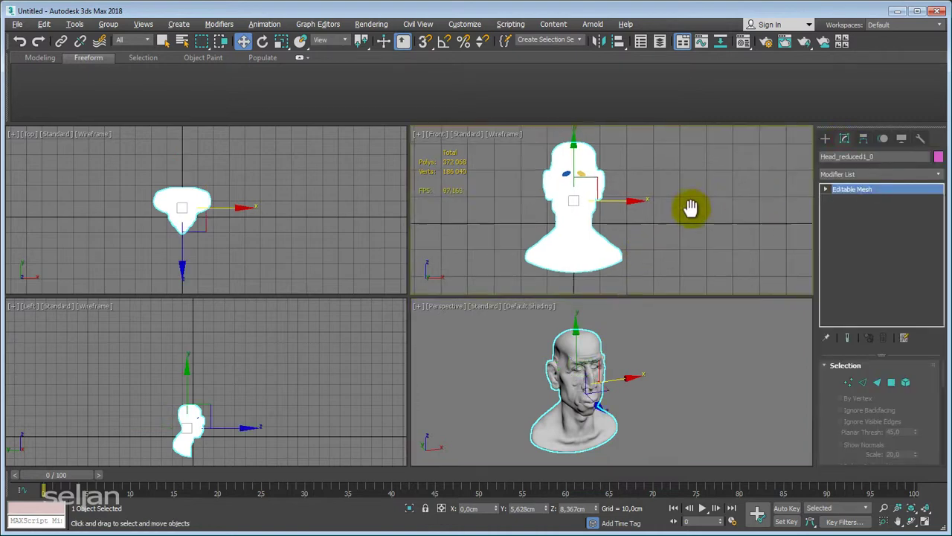
pyautogui.moveTo(691, 208); pyautogui.dragTo(704, 212, button='middle')
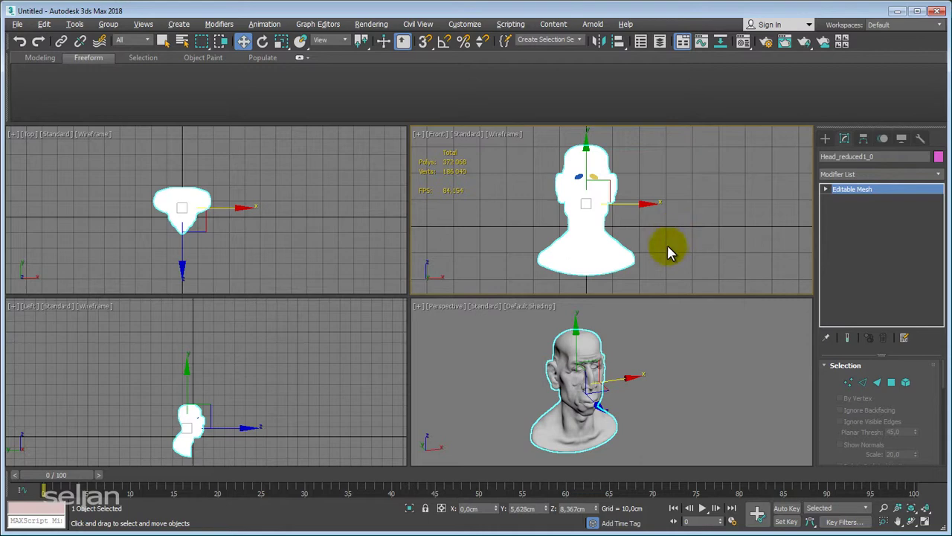
# Step: Select the head and both eyes and reset their transforms with the Reset XForm utility
pyautogui.moveTo(696, 156); pyautogui.dragTo(520, 208)
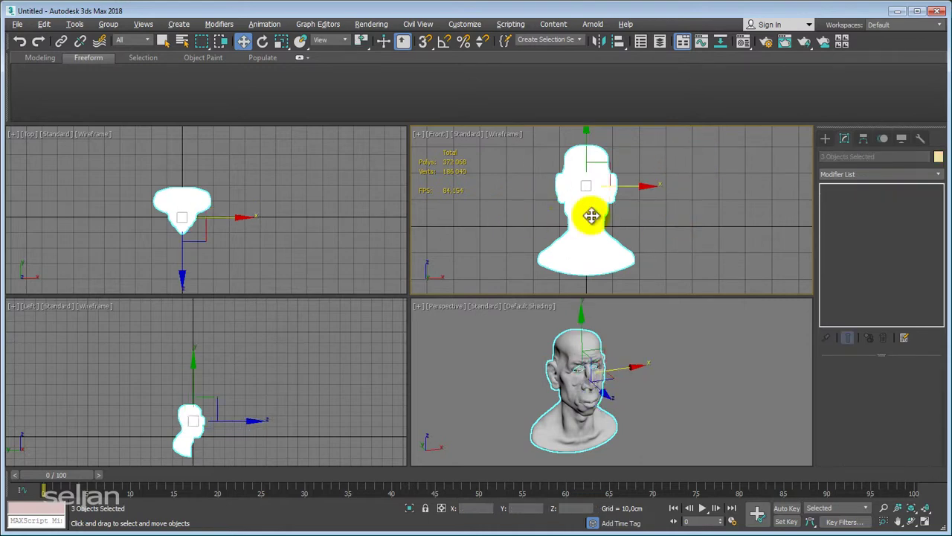
pyautogui.click(918, 142)
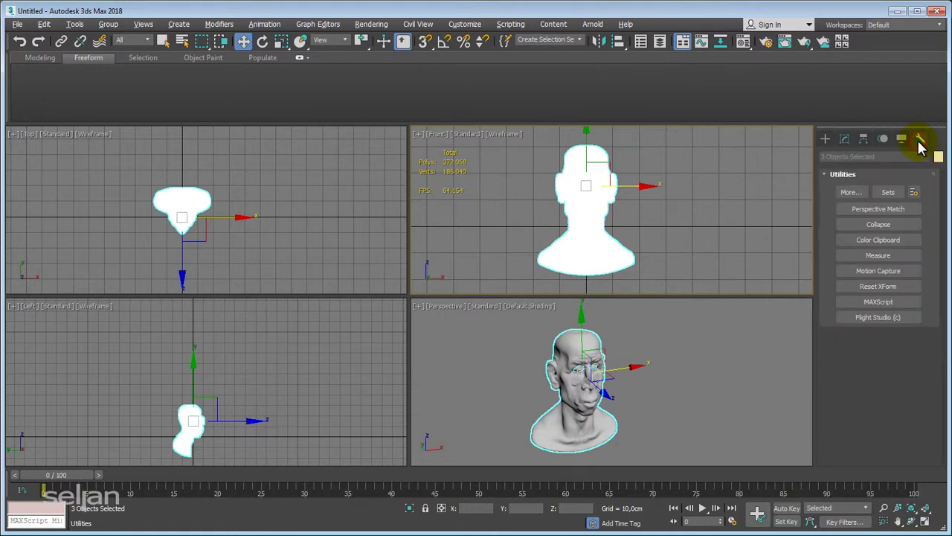
pyautogui.click(875, 288)
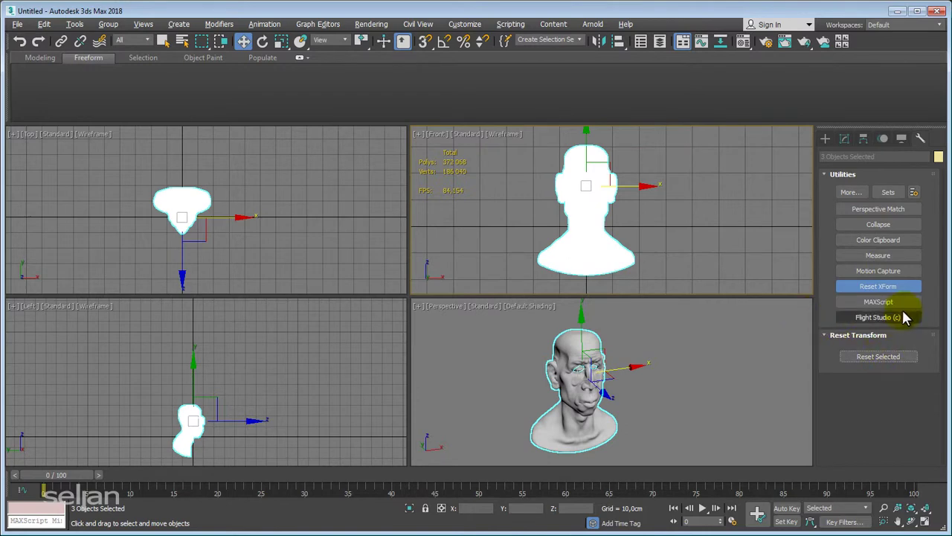
pyautogui.click(874, 357)
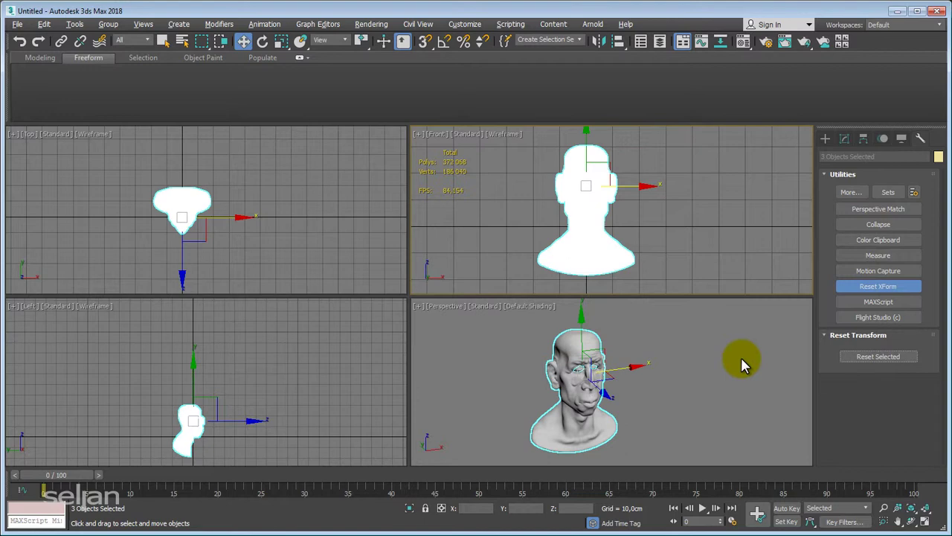
pyautogui.click(890, 357)
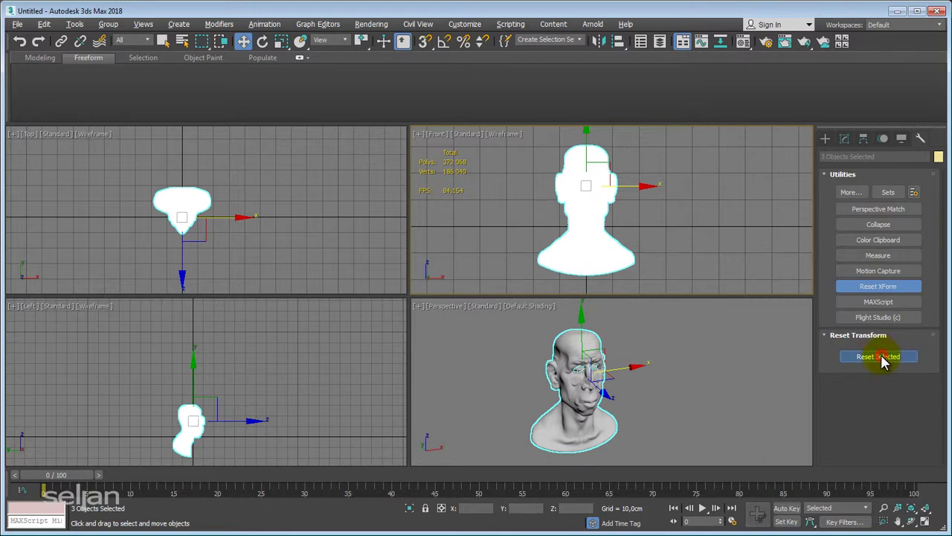
# Step: Select the head alone and check its modifier stack for the XForm modifier
pyautogui.click(723, 372)
pyautogui.click(609, 362)
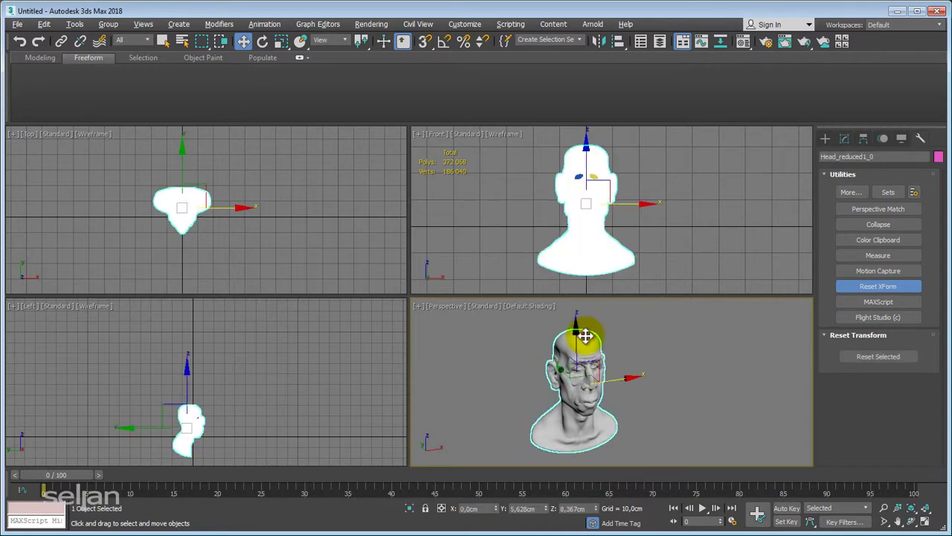
pyautogui.click(847, 141)
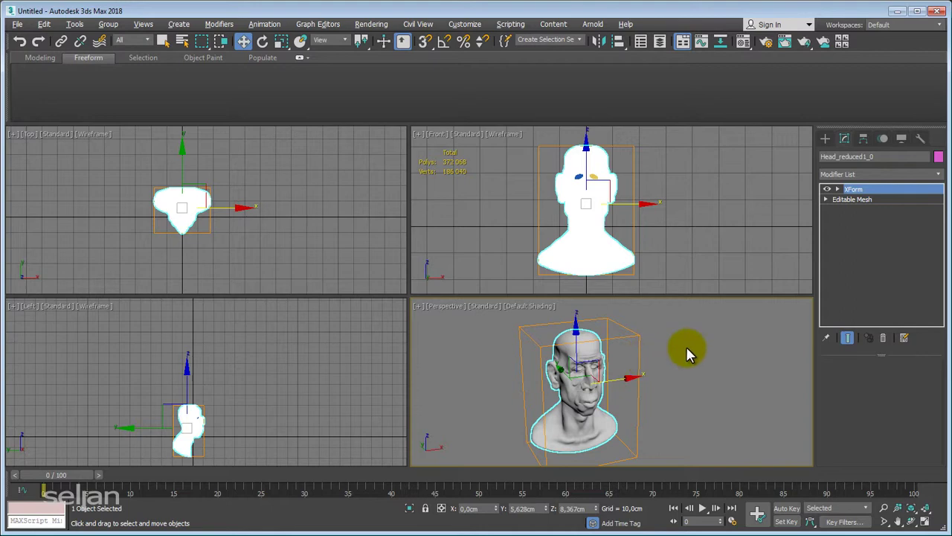
# Step: Convert the head and both eyes to Editable Poly, and reselect the head alone
pyautogui.moveTo(740, 326); pyautogui.dragTo(469, 397)
pyautogui.rightClick(597, 355)
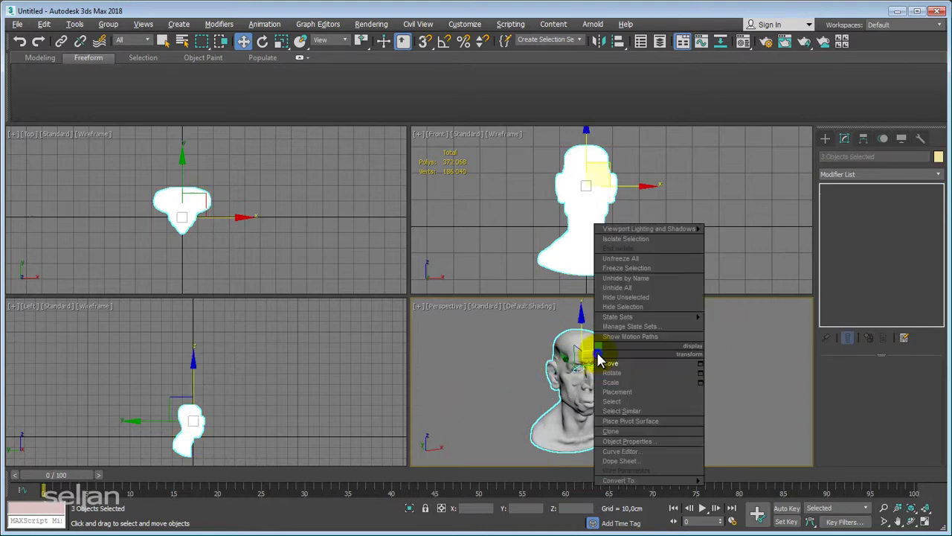
pyautogui.moveTo(618, 480)
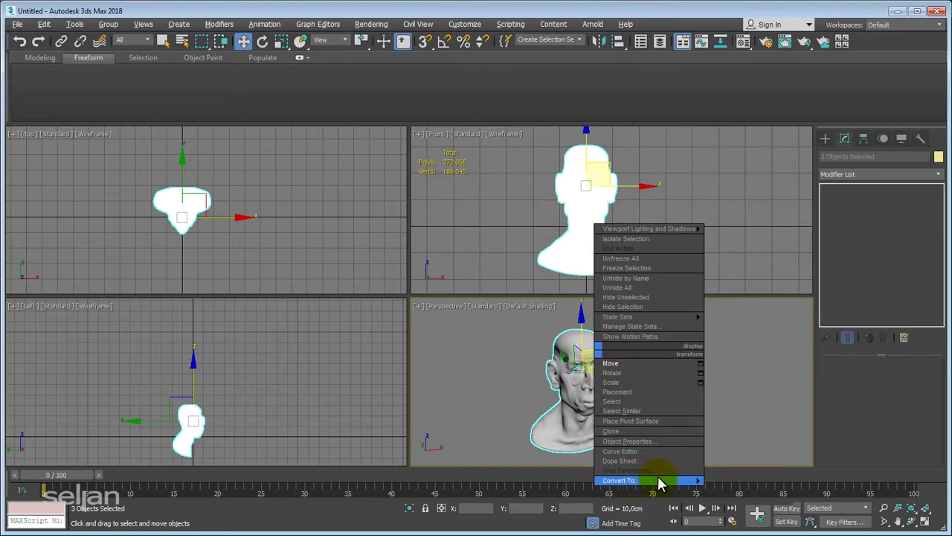
pyautogui.click(746, 489)
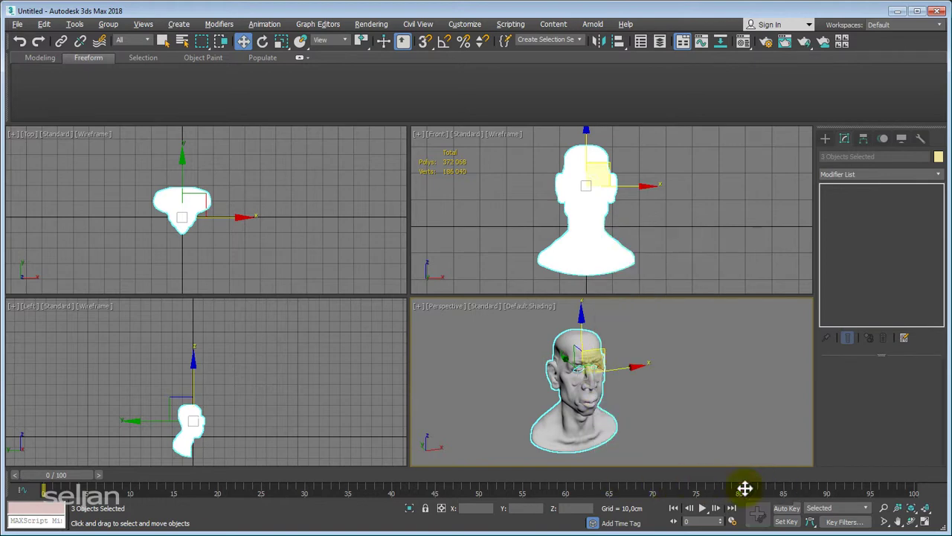
pyautogui.click(741, 376)
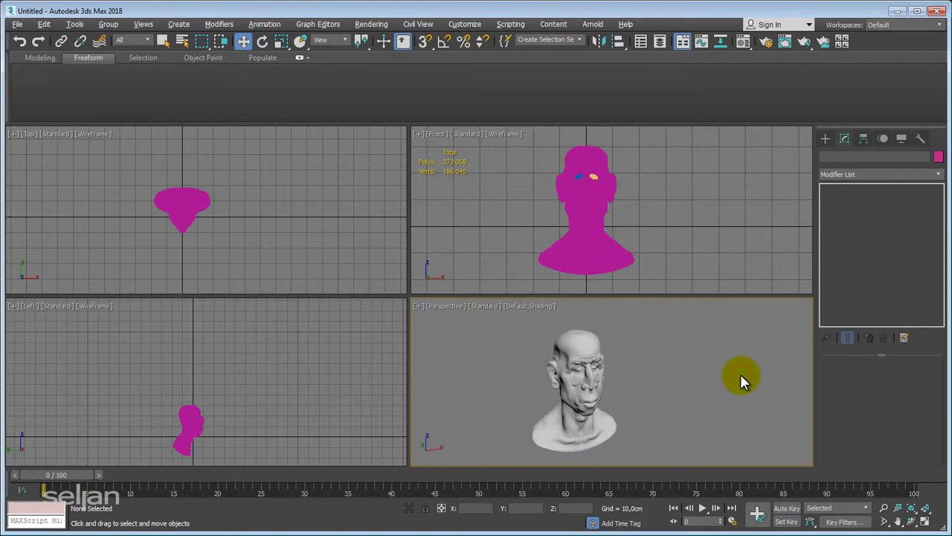
pyautogui.click(588, 347)
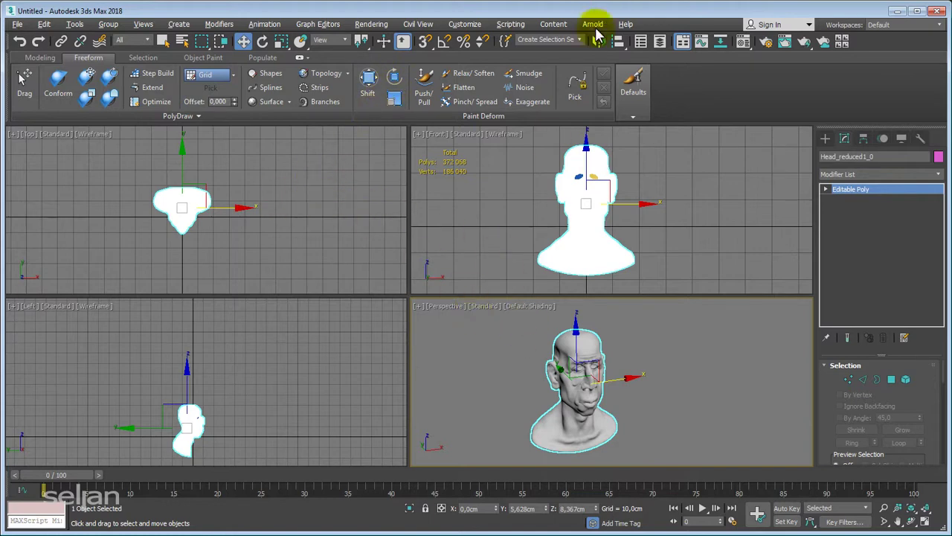
# Step: Switch to Mudbox and hide the Eye_R-reduced, Head-reduced1 and Eye_L-reduced meshes
pyautogui.rightClick(504, 259)
pyautogui.hotkey('ctrl', 'h')
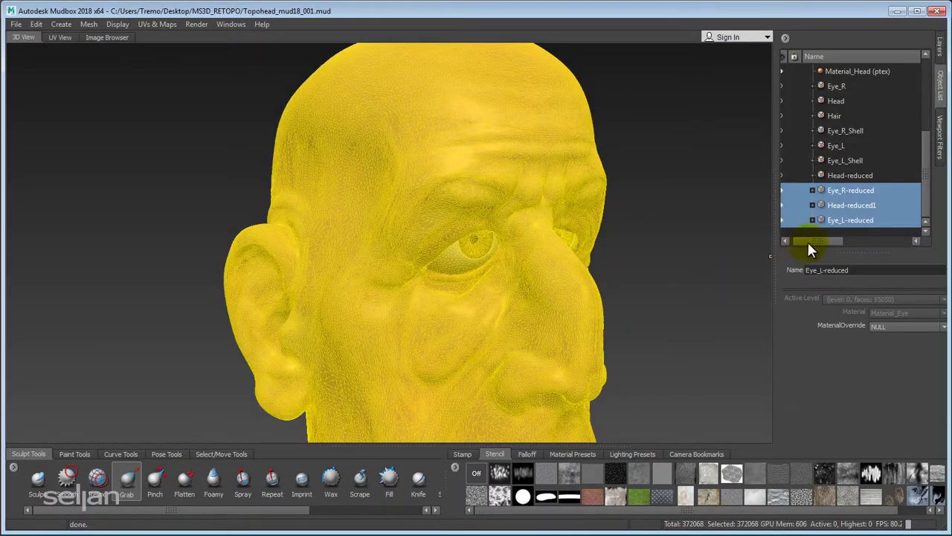
pyautogui.moveTo(810, 240); pyautogui.dragTo(788, 243)
pyautogui.click(787, 190)
pyautogui.click(788, 204)
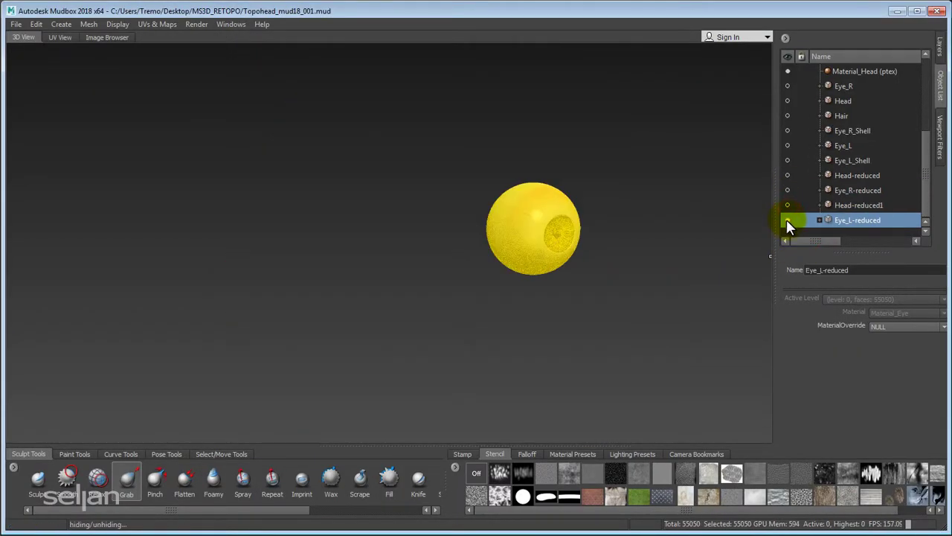
pyautogui.click(787, 220)
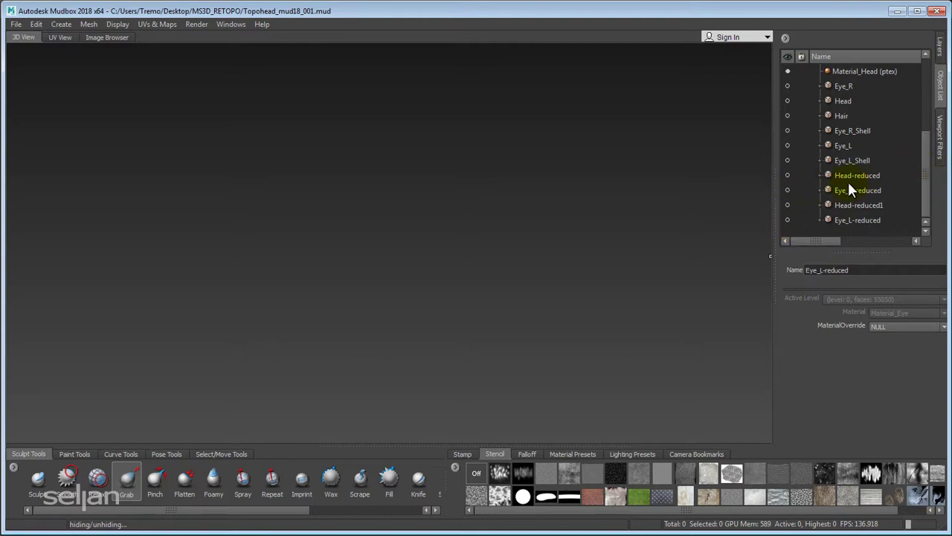
# Step: Show the Eye_R-reduced and Eye_L-reduced meshes together with the original Head mesh, and leave nothing selected
pyautogui.click(787, 190)
pyautogui.click(788, 219)
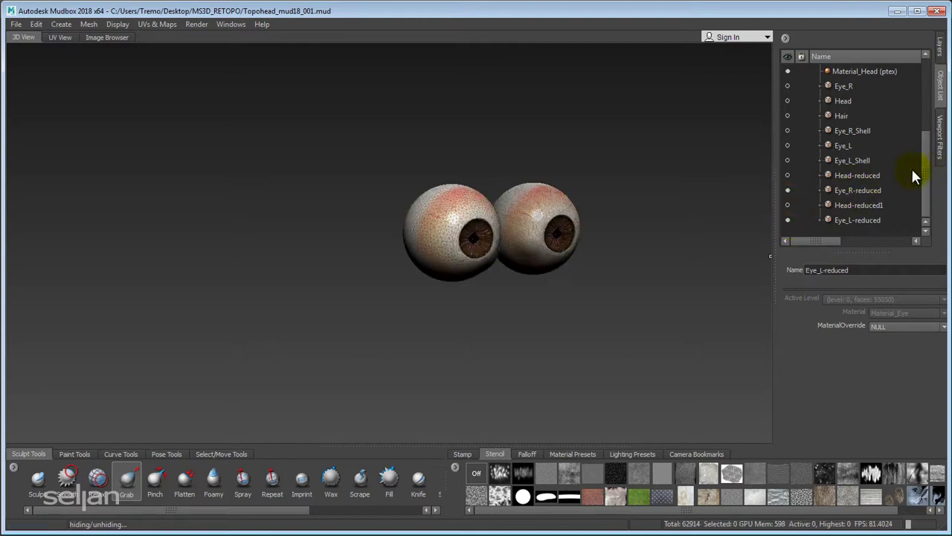
pyautogui.moveTo(926, 174); pyautogui.dragTo(925, 159)
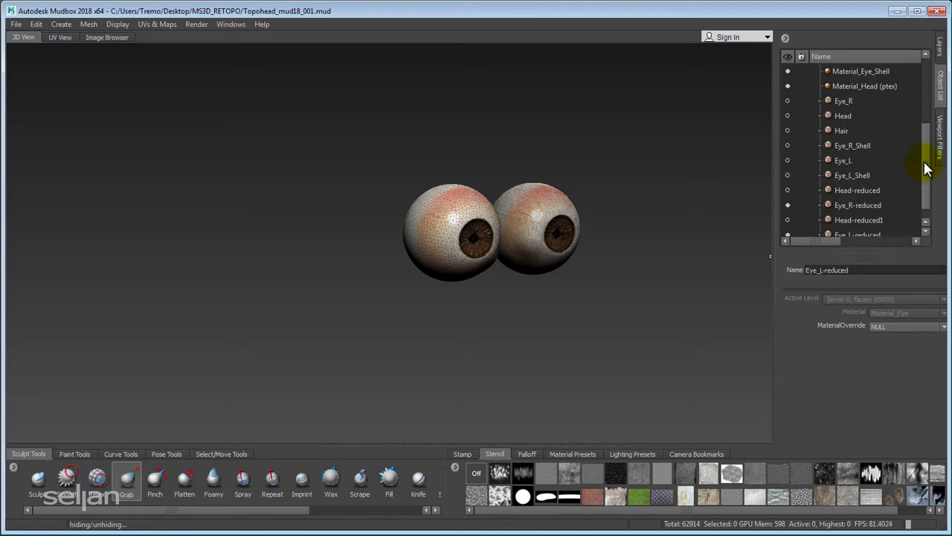
pyautogui.click(788, 116)
pyautogui.click(841, 115)
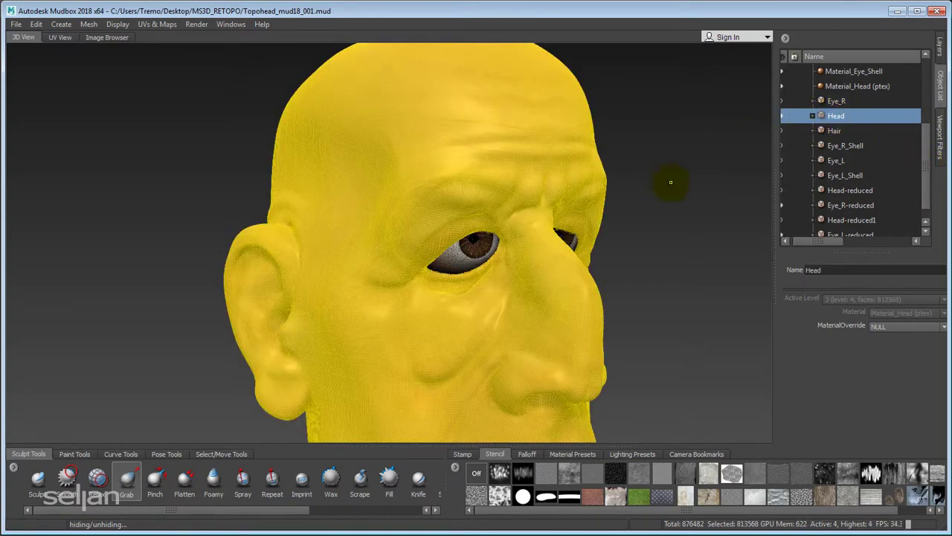
pyautogui.click(671, 205)
pyautogui.hotkey('ctrl', 'd')
# Step: Display the Head's sculpt layers and lower its subdivision to level 3
pyautogui.keyDown('alt'); pyautogui.moveTo(461, 228); pyautogui.dragTo(540, 380, button='right'); pyautogui.keyUp('alt')
pyautogui.keyDown('alt'); pyautogui.moveTo(516, 268); pyautogui.dragTo(467, 172, button='right'); pyautogui.keyUp('alt')
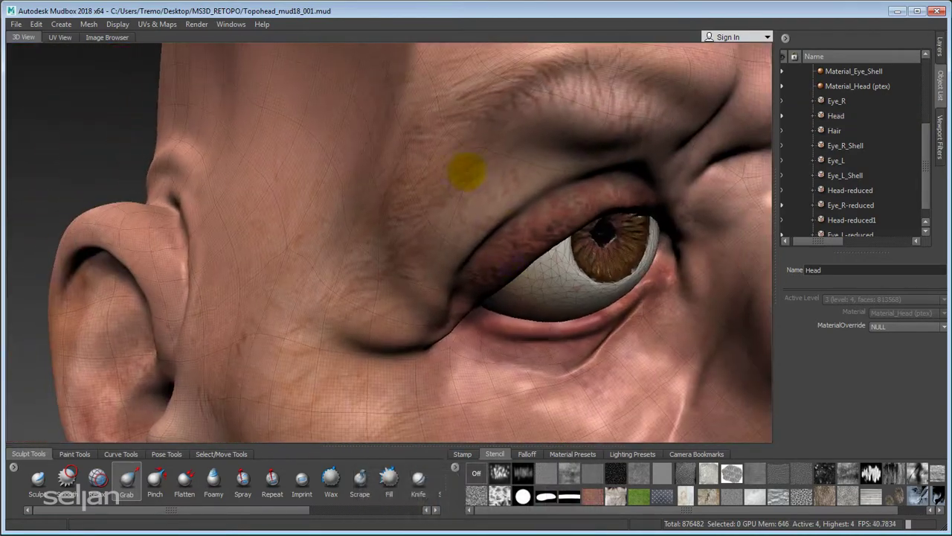
pyautogui.keyDown('alt'); pyautogui.moveTo(554, 182); pyautogui.dragTo(454, 201, button='middle'); pyautogui.keyUp('alt')
pyautogui.keyDown('alt'); pyautogui.moveTo(565, 298); pyautogui.dragTo(514, 241, button='right'); pyautogui.keyUp('alt')
pyautogui.keyDown('alt'); pyautogui.moveTo(514, 249); pyautogui.dragTo(527, 225, button='middle'); pyautogui.keyUp('alt')
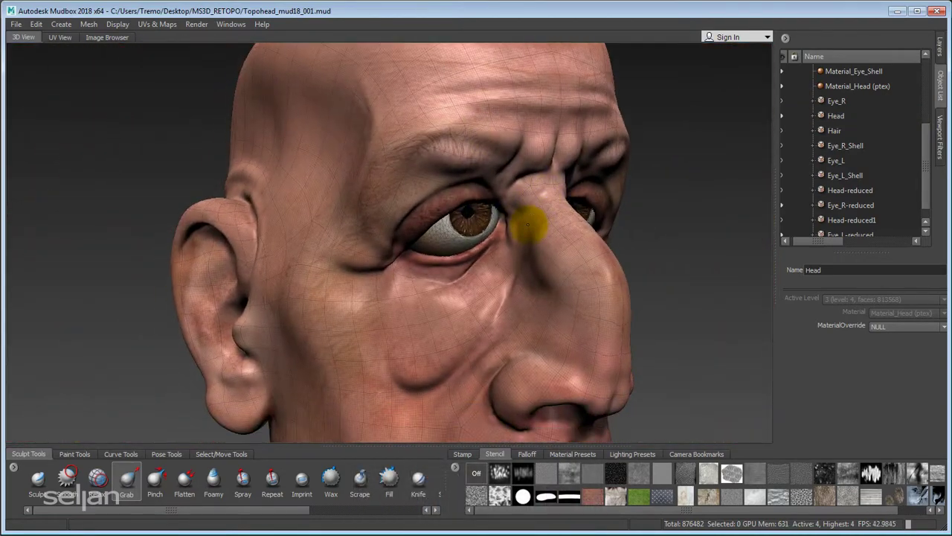
pyautogui.moveTo(536, 213)
pyautogui.keyDown('alt'); pyautogui.mouseDown()
pyautogui.moveTo(557, 251)
pyautogui.moveTo(543, 226)
pyautogui.moveTo(571, 153)
pyautogui.mouseUp(); pyautogui.keyUp('alt')
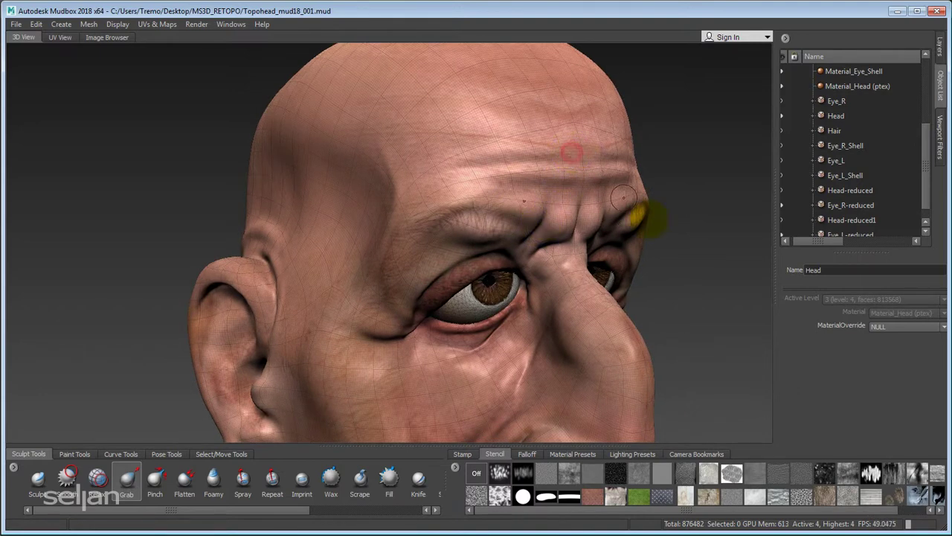
pyautogui.click(940, 46)
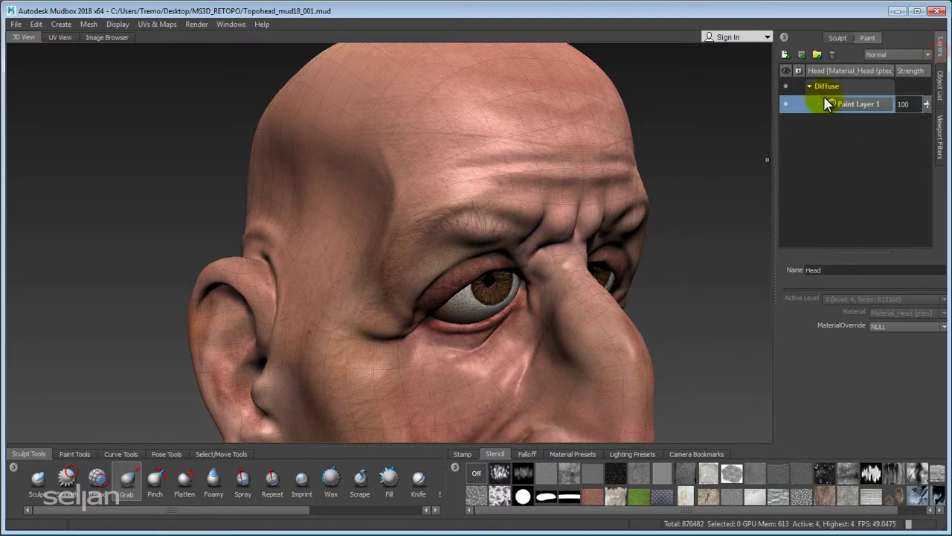
pyautogui.click(839, 39)
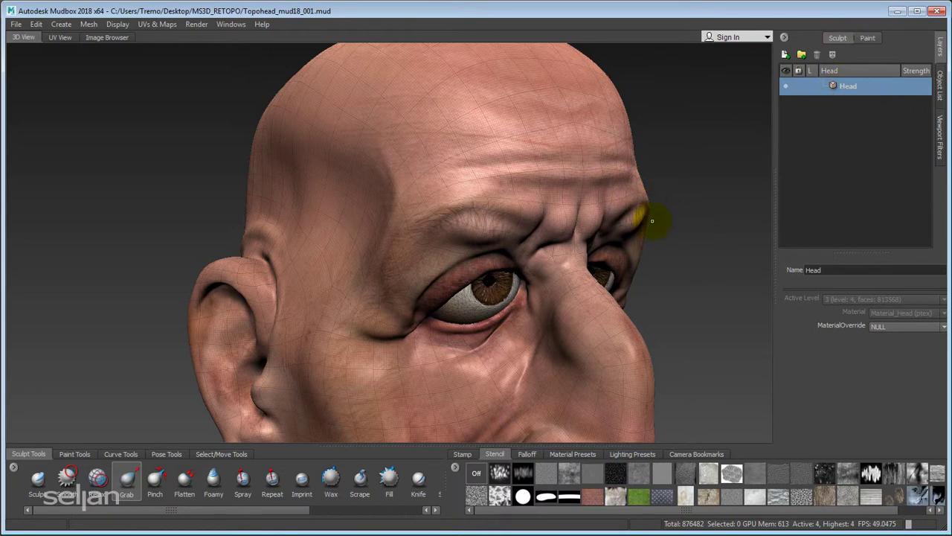
pyautogui.press('pagedown')
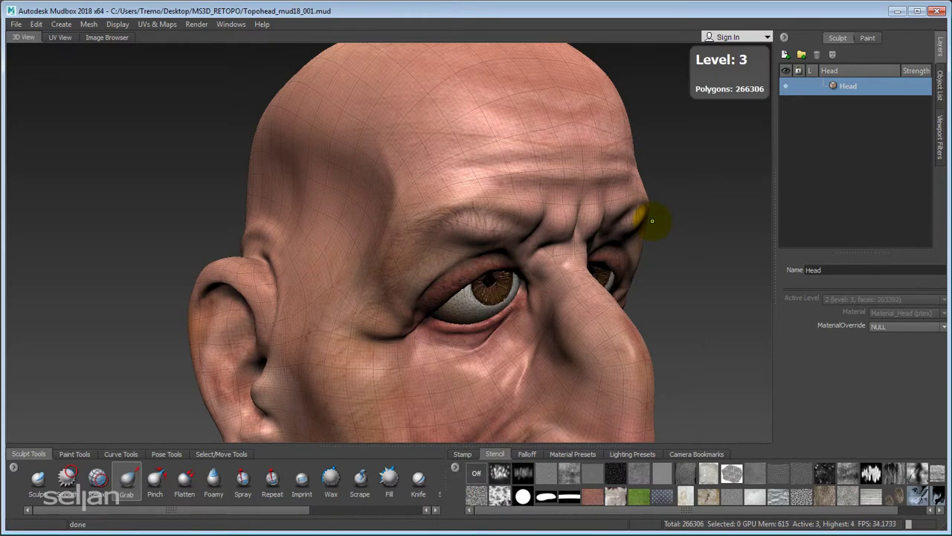
pyautogui.keyDown('alt'); pyautogui.moveTo(689, 261); pyautogui.dragTo(607, 230, button='right'); pyautogui.keyUp('alt')
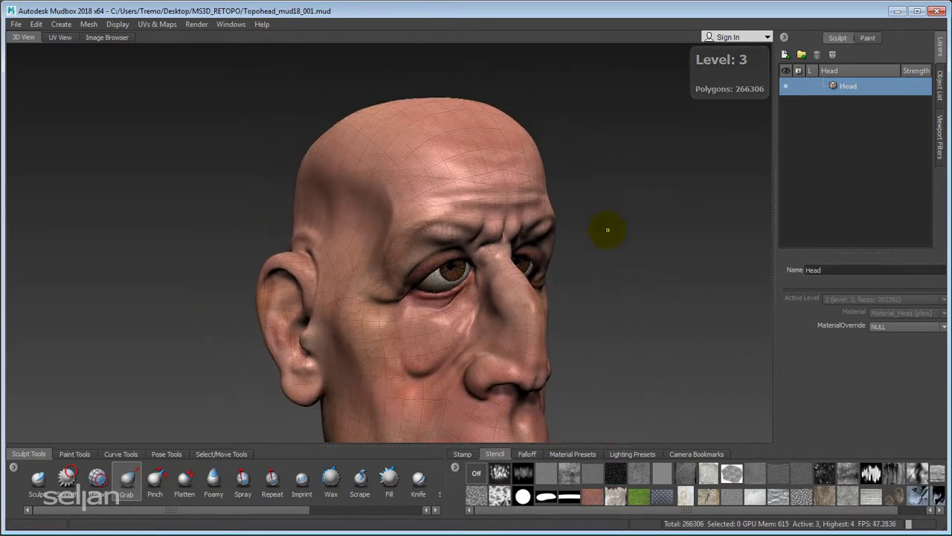
# Step: Select only the Head, Eye_R-reduced and Eye_L-reduced meshes together in the object list
pyautogui.keyDown('alt'); pyautogui.moveTo(607, 230); pyautogui.dragTo(617, 195, button='middle'); pyautogui.keyUp('alt')
pyautogui.moveTo(603, 206)
pyautogui.keyDown('alt'); pyautogui.mouseDown()
pyautogui.moveTo(573, 221)
pyautogui.moveTo(633, 215)
pyautogui.moveTo(593, 228)
pyautogui.moveTo(611, 221)
pyautogui.mouseUp(); pyautogui.keyUp('alt')
pyautogui.keyDown('alt'); pyautogui.moveTo(585, 175); pyautogui.dragTo(562, 213, button='middle'); pyautogui.keyUp('alt')
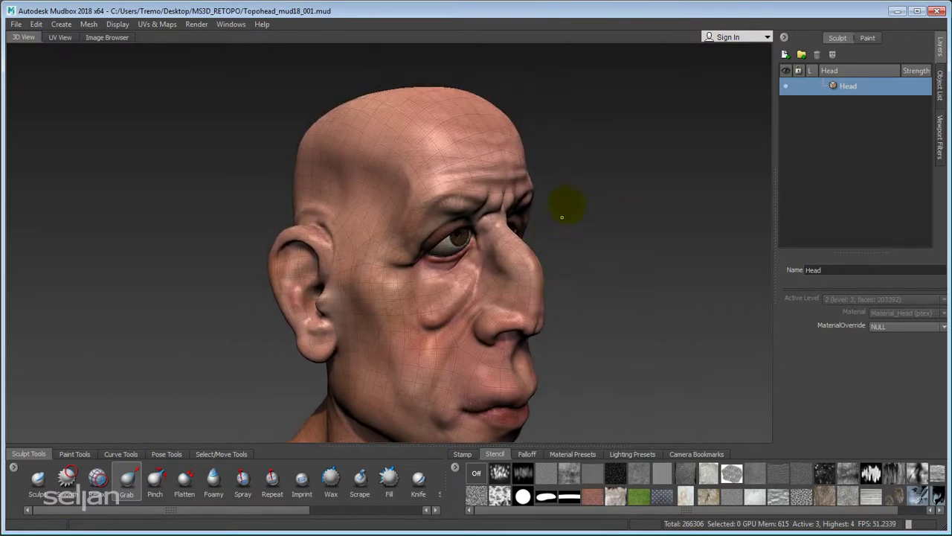
pyautogui.keyDown('alt'); pyautogui.moveTo(571, 205); pyautogui.dragTo(595, 248, button='right'); pyautogui.keyUp('alt')
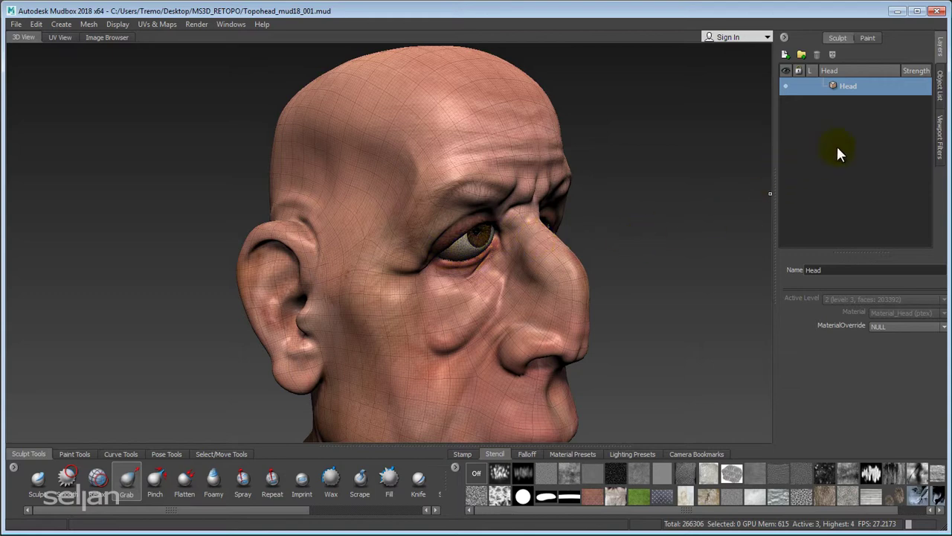
pyautogui.click(939, 87)
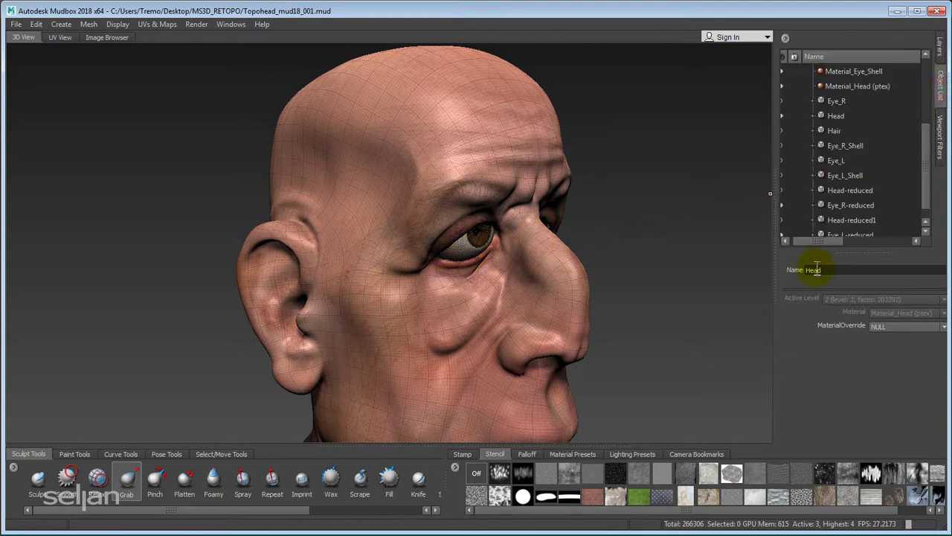
pyautogui.click(926, 230)
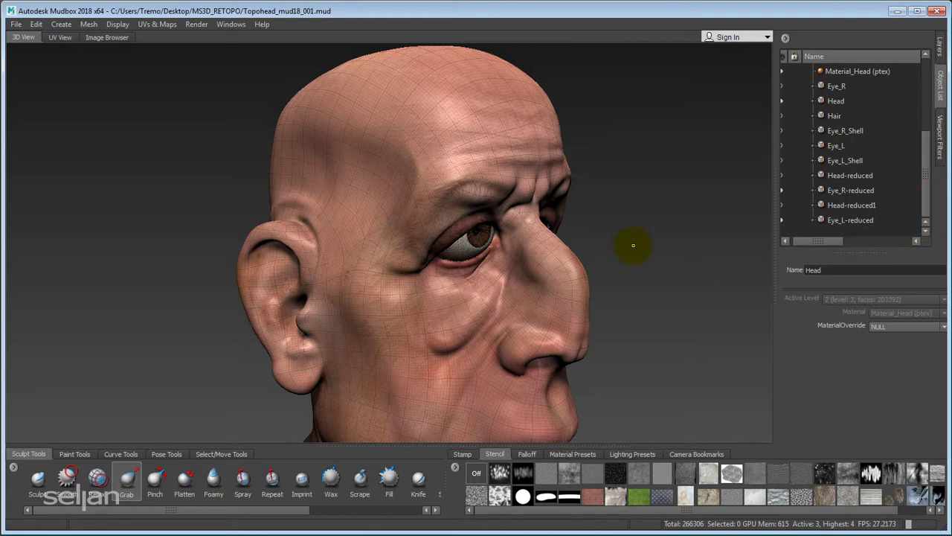
pyautogui.hotkey('ctrl', 'a')
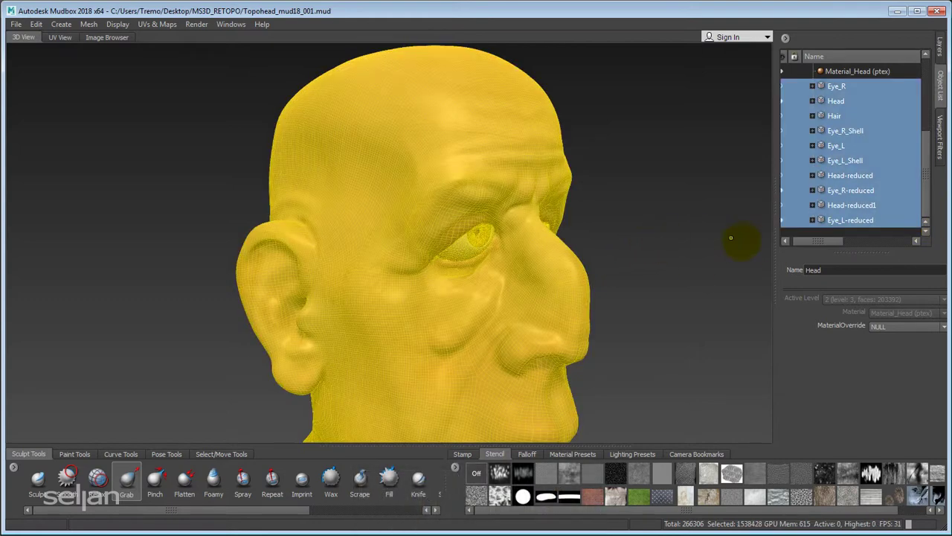
pyautogui.moveTo(804, 245); pyautogui.dragTo(797, 245)
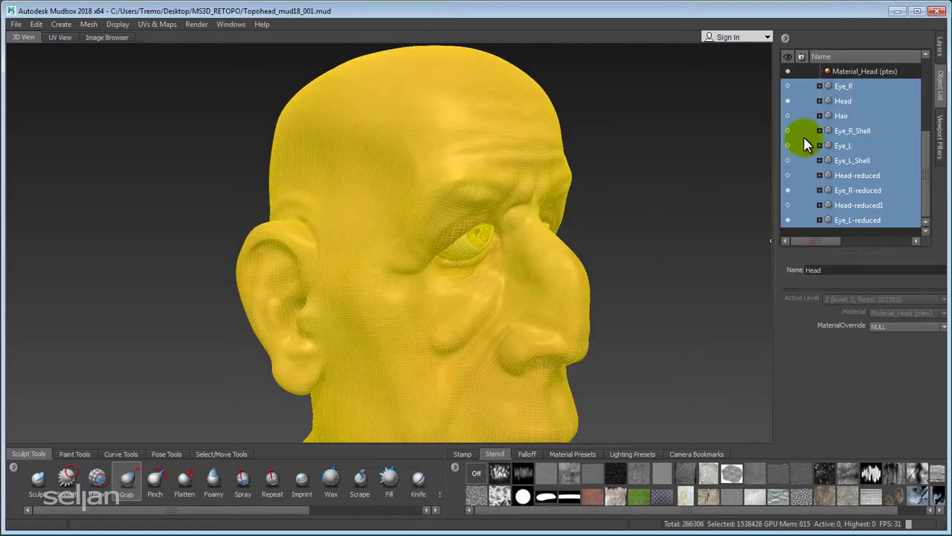
pyautogui.click(858, 193)
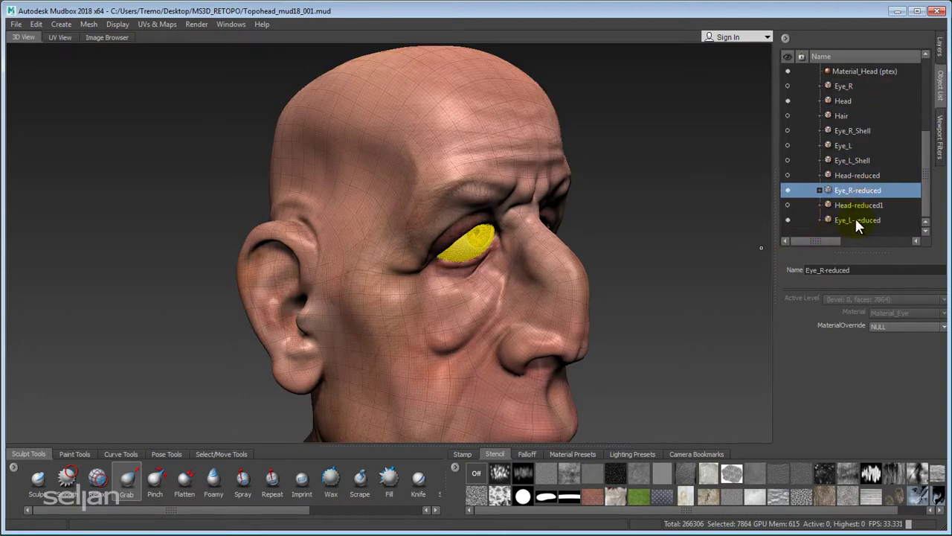
pyautogui.keyDown('ctrl'); pyautogui.click(855, 218); pyautogui.keyUp('ctrl')
pyautogui.moveTo(924, 178); pyautogui.dragTo(926, 173)
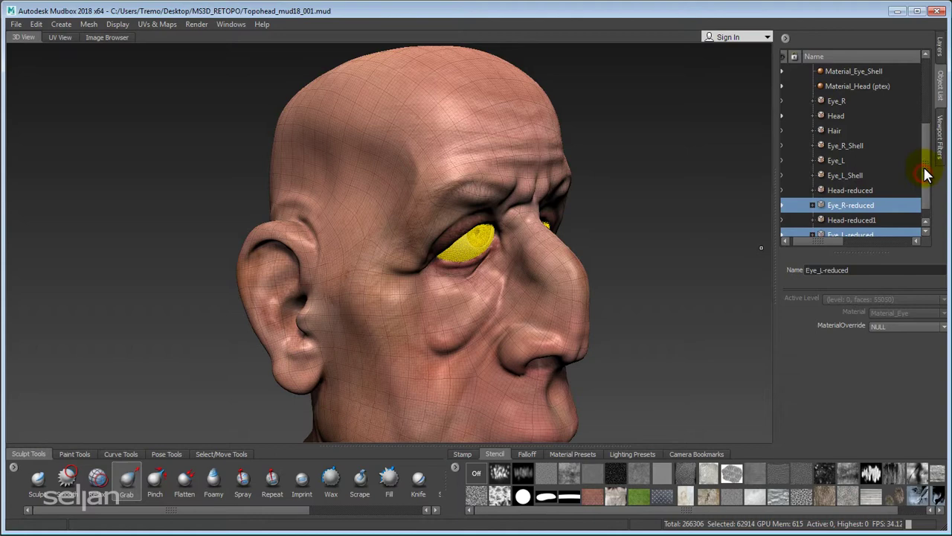
pyautogui.keyDown('ctrl'); pyautogui.click(842, 113); pyautogui.keyUp('ctrl')
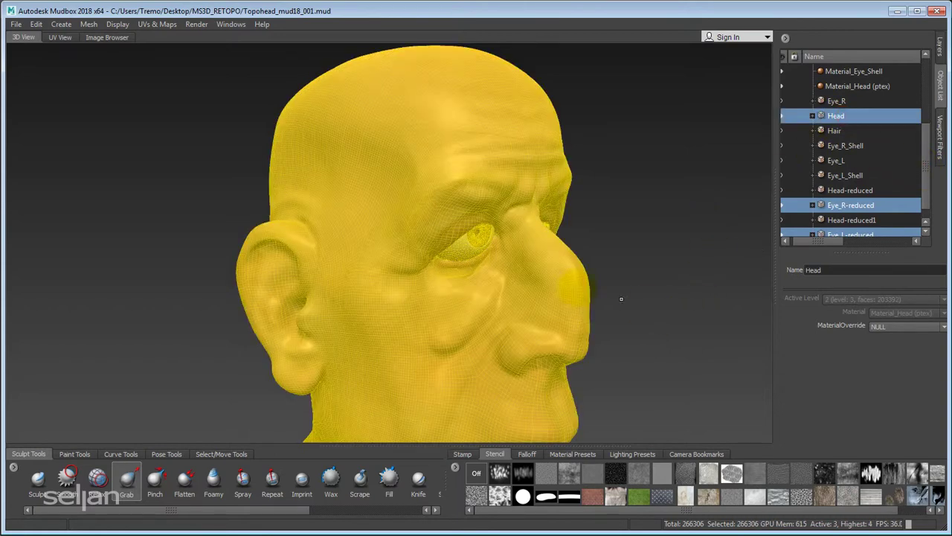
# Step: Send the selected meshes to 3ds Max as a new scene at their current subdivision level, keeping the default texture paths
pyautogui.click(16, 27)
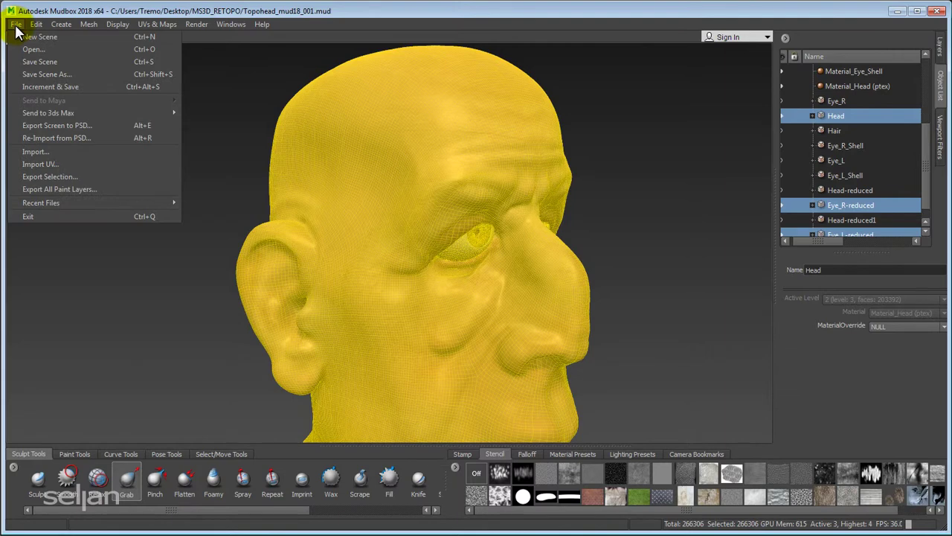
pyautogui.moveTo(46, 118)
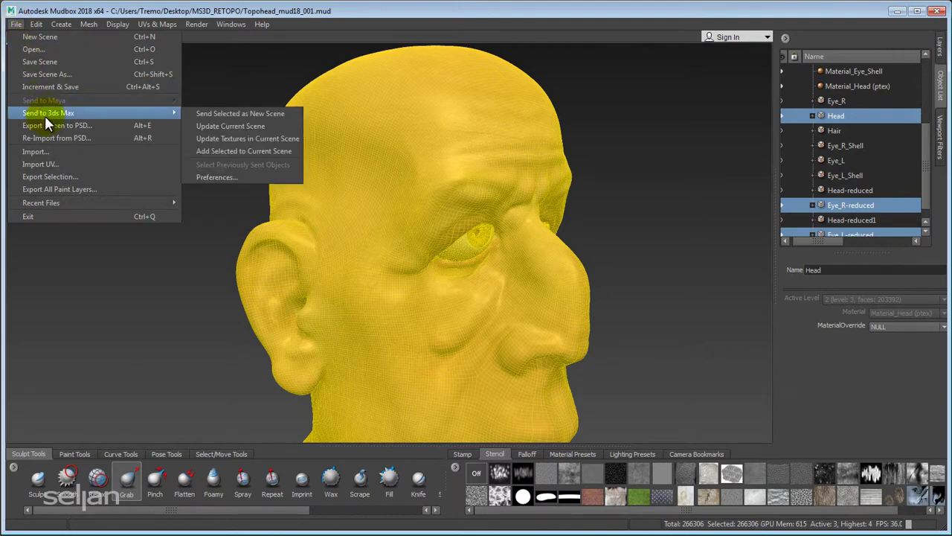
pyautogui.click(250, 113)
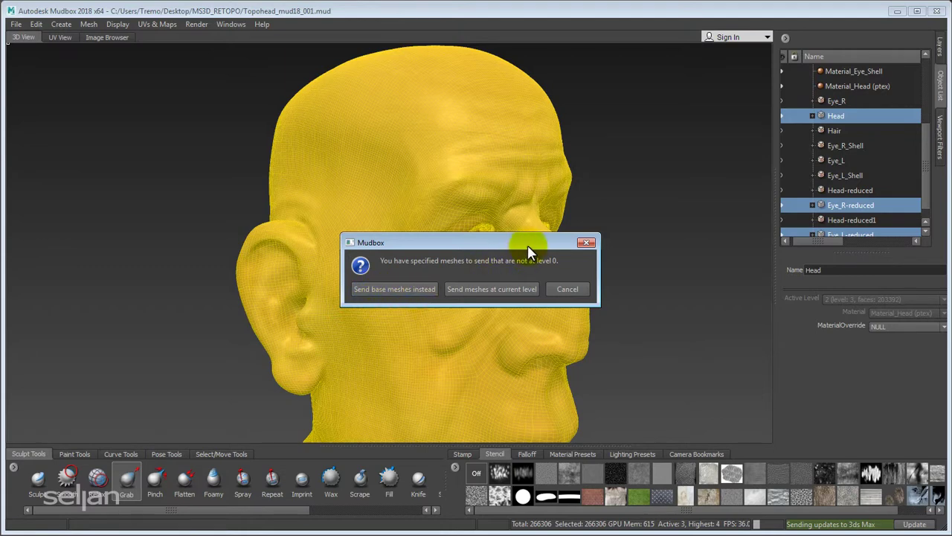
pyautogui.moveTo(524, 244); pyautogui.dragTo(624, 243)
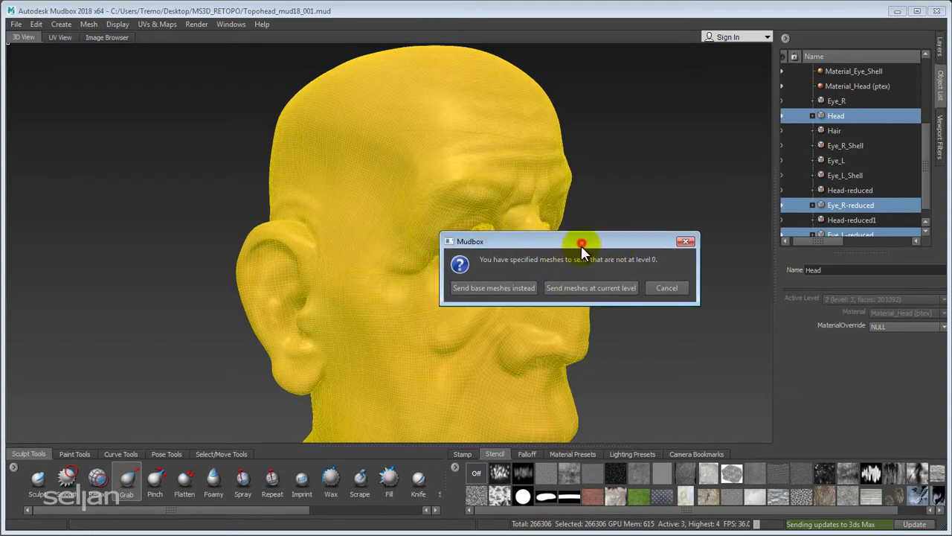
pyautogui.moveTo(581, 242); pyautogui.dragTo(579, 255)
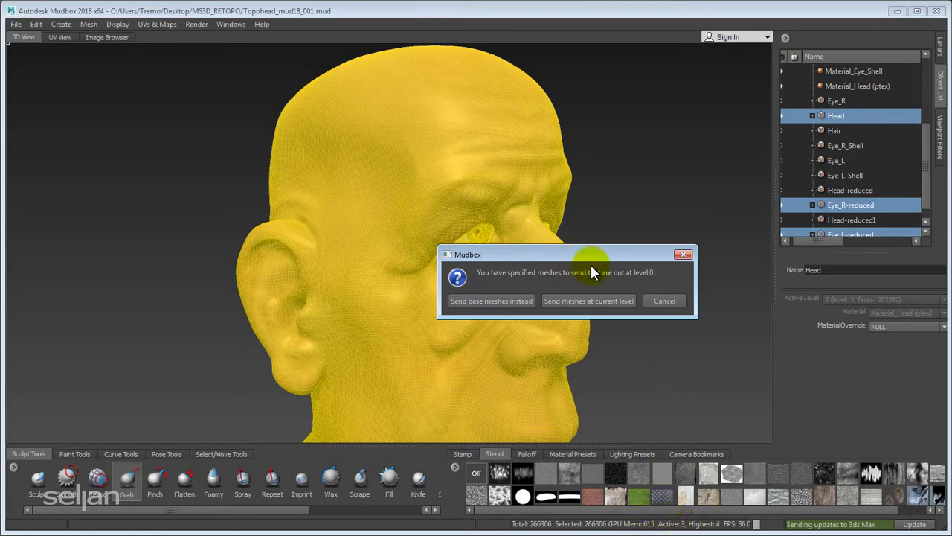
pyautogui.click(601, 300)
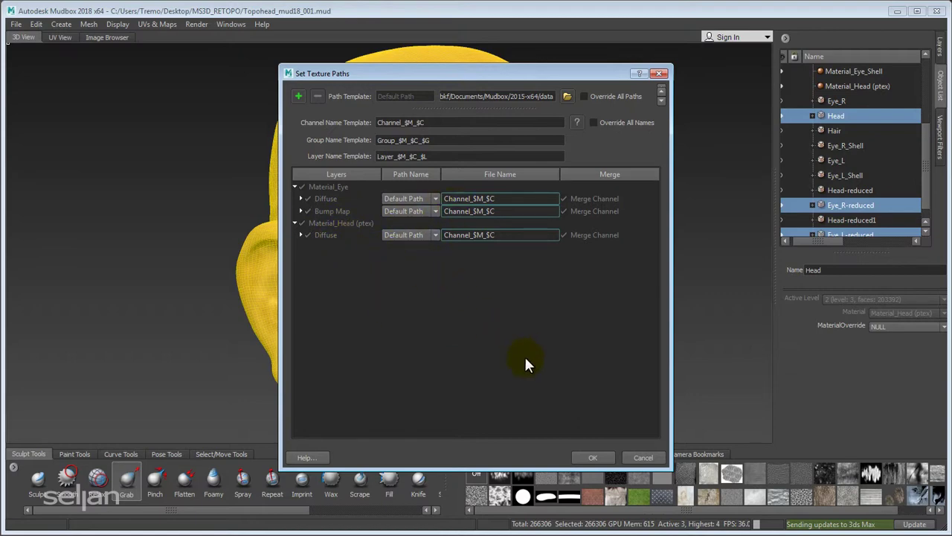
pyautogui.click(590, 458)
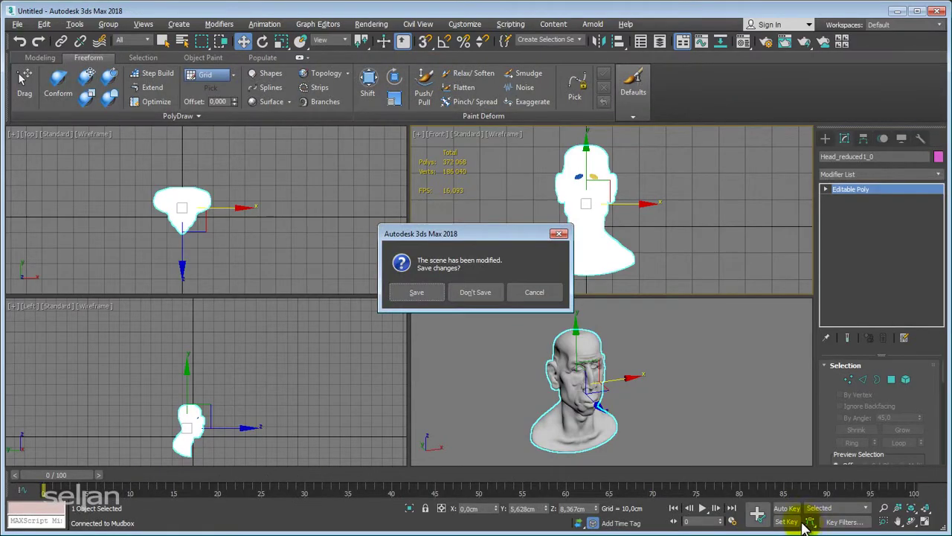
# Step: Discard the unsaved changes of the open 3ds Max scene and close the crashed program
pyautogui.click(485, 295)
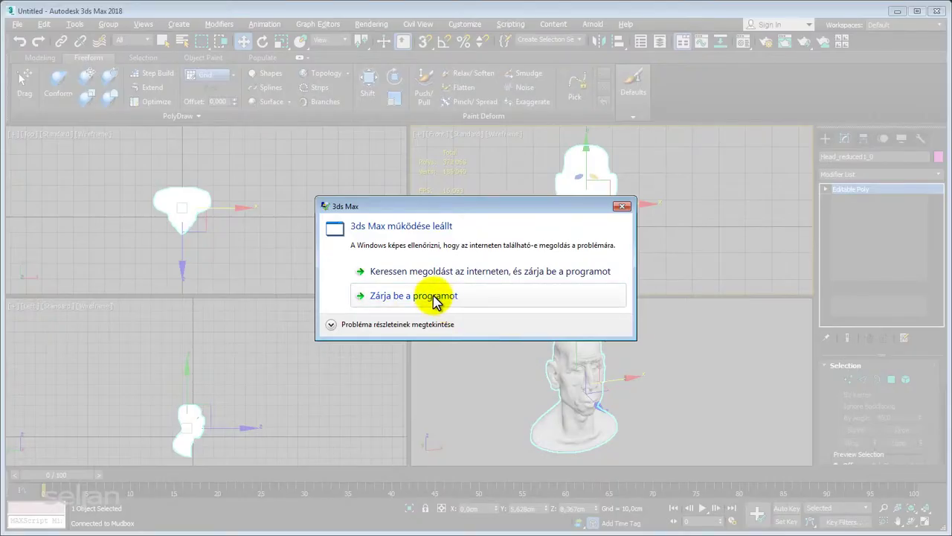
pyautogui.click(435, 298)
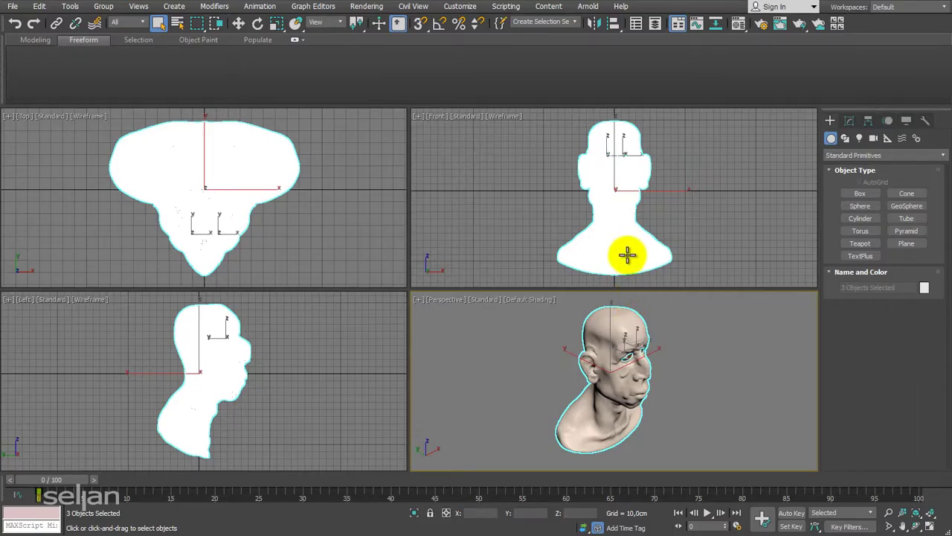
# Step: Select the Head alone in 3ds Max, display its modifier stack, and show it with edged faces in a maximized perspective view
pyautogui.click(679, 337)
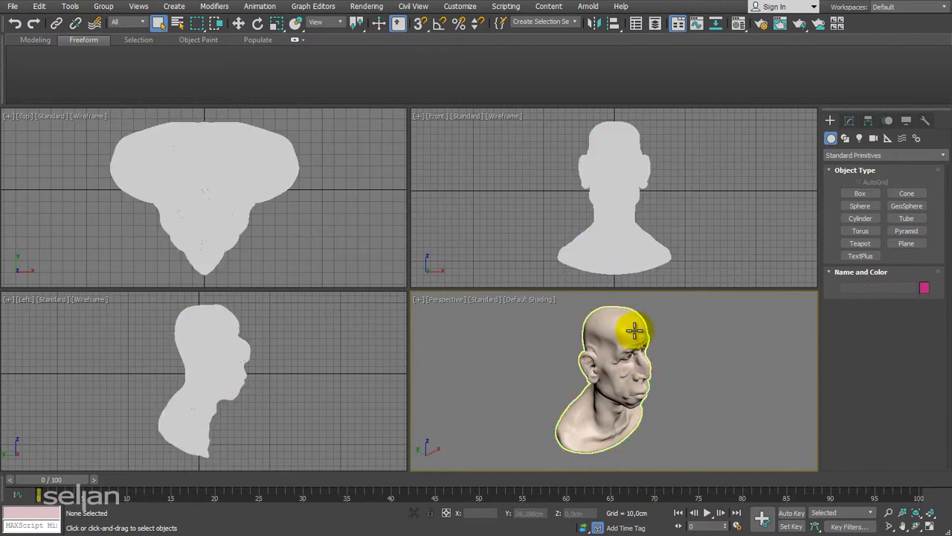
pyautogui.click(632, 327)
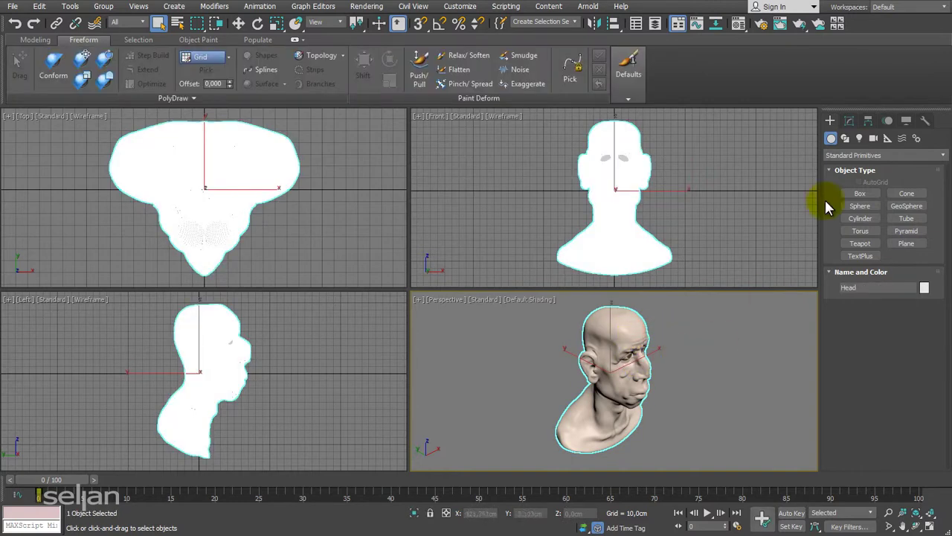
pyautogui.click(849, 121)
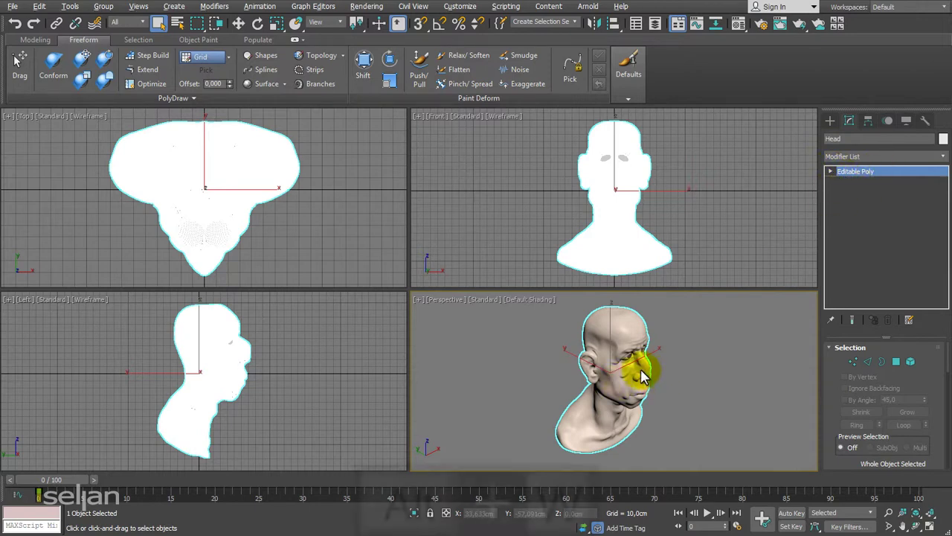
pyautogui.hotkey('alt', 'w')
pyautogui.scroll(4, 454, 284)
pyautogui.moveTo(442, 281)
pyautogui.mouseDown(button='middle')
pyautogui.moveTo(447, 333)
pyautogui.moveTo(425, 330)
pyautogui.moveTo(431, 366)
pyautogui.mouseUp(button='middle')
pyautogui.press('F4')
# Step: Examine the polygon density and edge flow of the Head around the eye, cheek and nose
pyautogui.moveTo(417, 314)
pyautogui.keyDown('alt'); pyautogui.mouseDown(button='middle')
pyautogui.moveTo(414, 277)
pyautogui.moveTo(415, 296)
pyautogui.mouseUp(button='middle'); pyautogui.keyUp('alt')
pyautogui.scroll(2, 412, 276)
pyautogui.keyDown('alt'); pyautogui.moveTo(415, 297); pyautogui.dragTo(467, 363, button='middle'); pyautogui.keyUp('alt')
pyautogui.scroll(2, 414, 313)
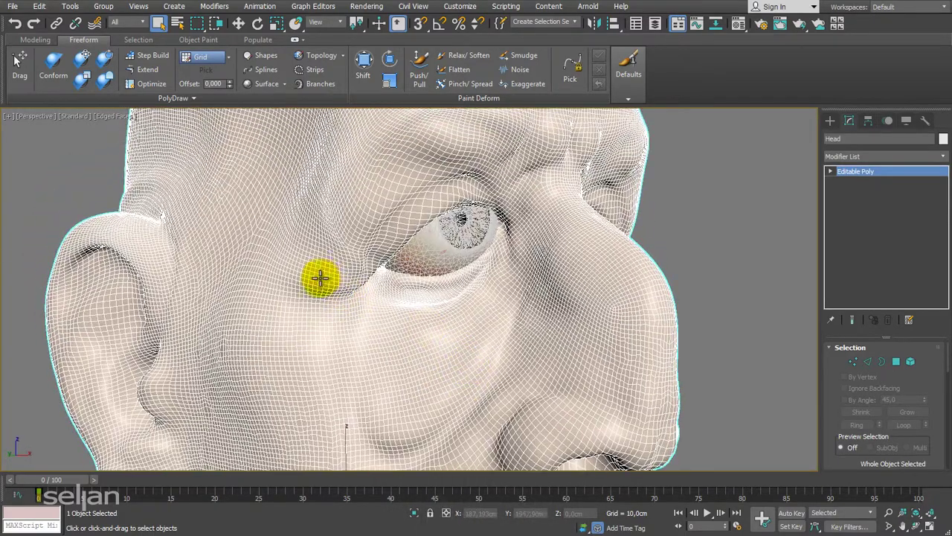
pyautogui.keyDown('alt'); pyautogui.moveTo(321, 278); pyautogui.dragTo(366, 272, button='middle'); pyautogui.keyUp('alt')
pyautogui.scroll(3, 425, 318)
pyautogui.moveTo(431, 322); pyautogui.dragTo(407, 332, button='middle')
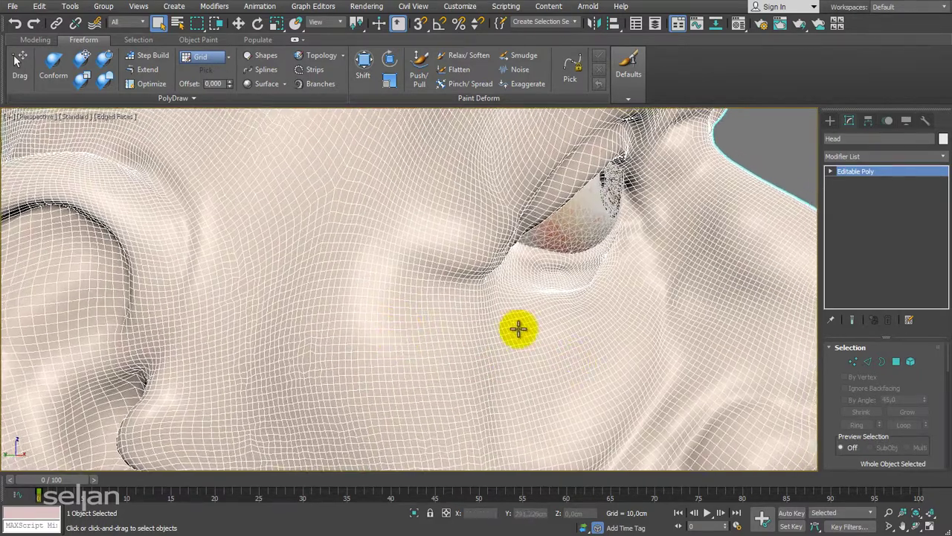
pyautogui.keyDown('alt'); pyautogui.moveTo(542, 324); pyautogui.dragTo(496, 357, button='middle'); pyautogui.keyUp('alt')
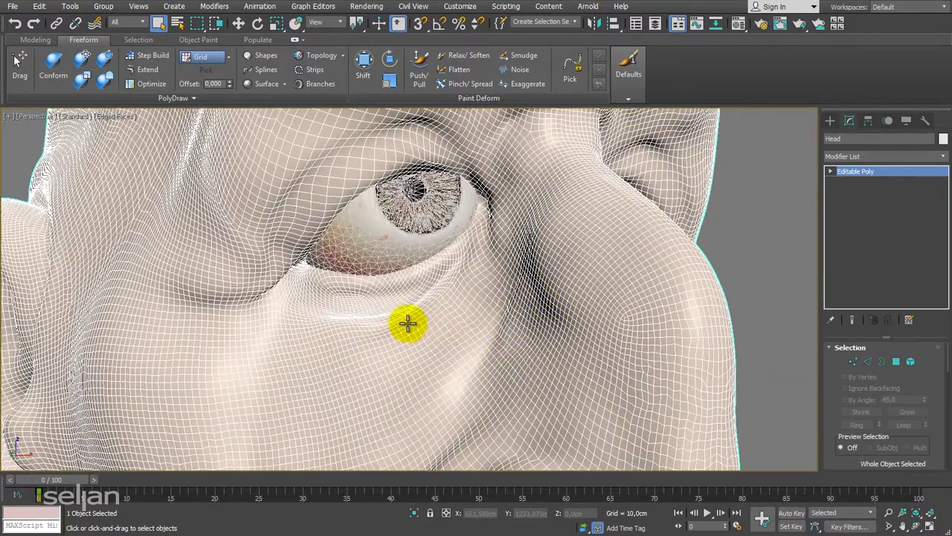
pyautogui.scroll(-2, 436, 285)
pyautogui.moveTo(449, 287); pyautogui.dragTo(467, 348, button='middle')
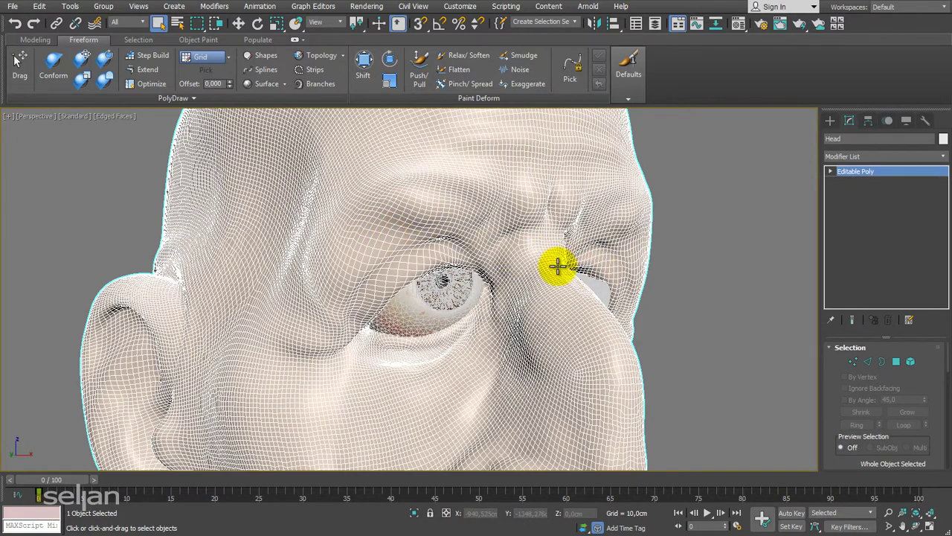
pyautogui.moveTo(495, 297); pyautogui.dragTo(479, 297, button='middle')
pyautogui.scroll(-2, 488, 302)
pyautogui.scroll(4, 439, 314)
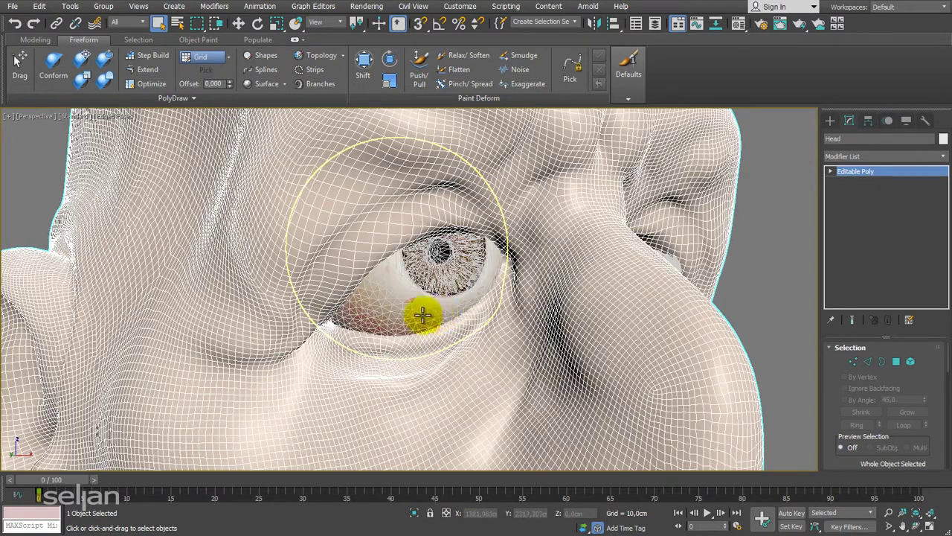
pyautogui.scroll(2, 422, 315)
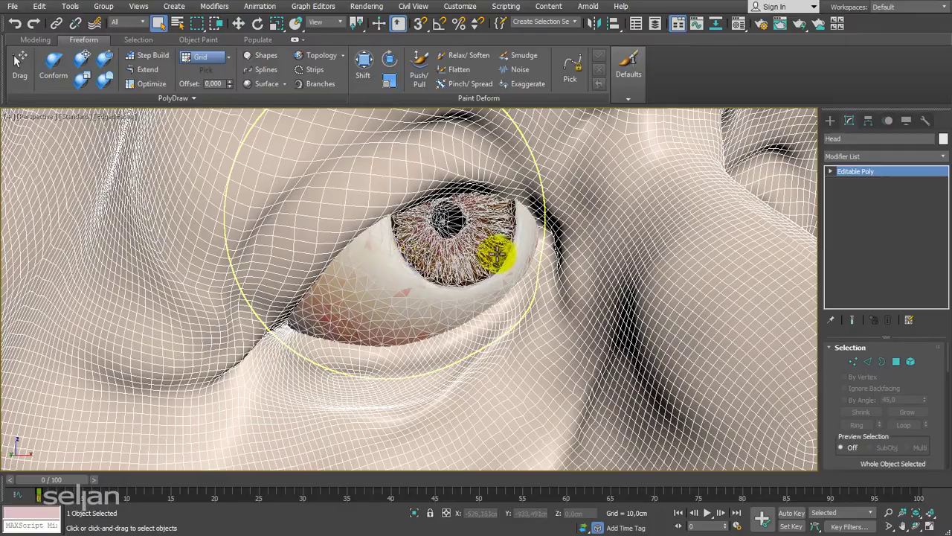
pyautogui.keyDown('alt'); pyautogui.moveTo(493, 255); pyautogui.dragTo(394, 261, button='middle'); pyautogui.keyUp('alt')
pyautogui.moveTo(394, 260); pyautogui.dragTo(390, 229, button='middle')
pyautogui.keyDown('alt'); pyautogui.moveTo(424, 262); pyautogui.dragTo(632, 259, button='middle'); pyautogui.keyUp('alt')
# Step: Show the head in the front view and clear the selection
pyautogui.scroll(-3, 434, 278)
pyautogui.scroll(-3, 434, 278)
pyautogui.scroll(-3, 439, 282)
pyautogui.press('f')
pyautogui.press('z')
pyautogui.click(517, 240)
pyautogui.scroll(2, 517, 239)
# Step: Measure beside the head with a vertical Tape helper about 84 cm long, and delete the tape
pyautogui.click(830, 122)
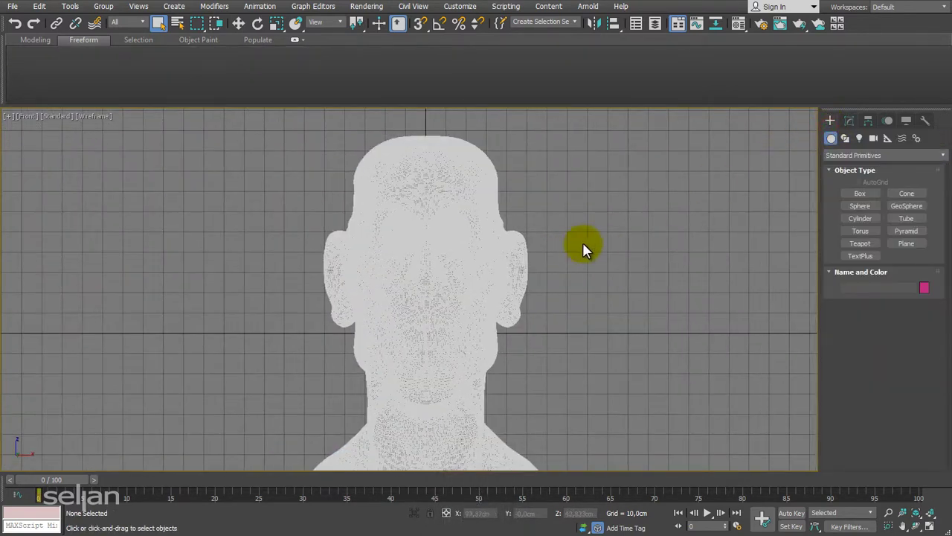
pyautogui.click(887, 138)
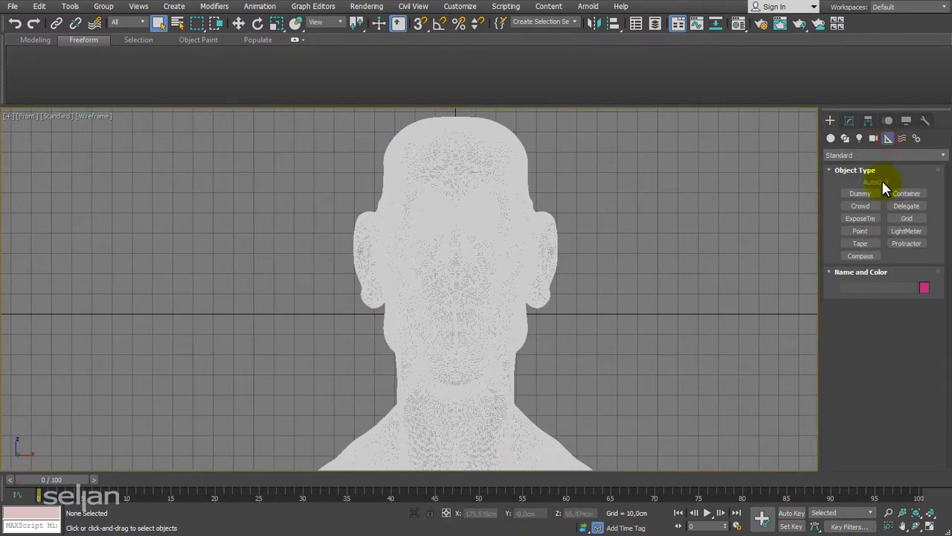
pyautogui.click(863, 245)
pyautogui.moveTo(561, 320); pyautogui.dragTo(525, 376, button='middle')
pyautogui.moveTo(527, 370); pyautogui.dragTo(527, 205)
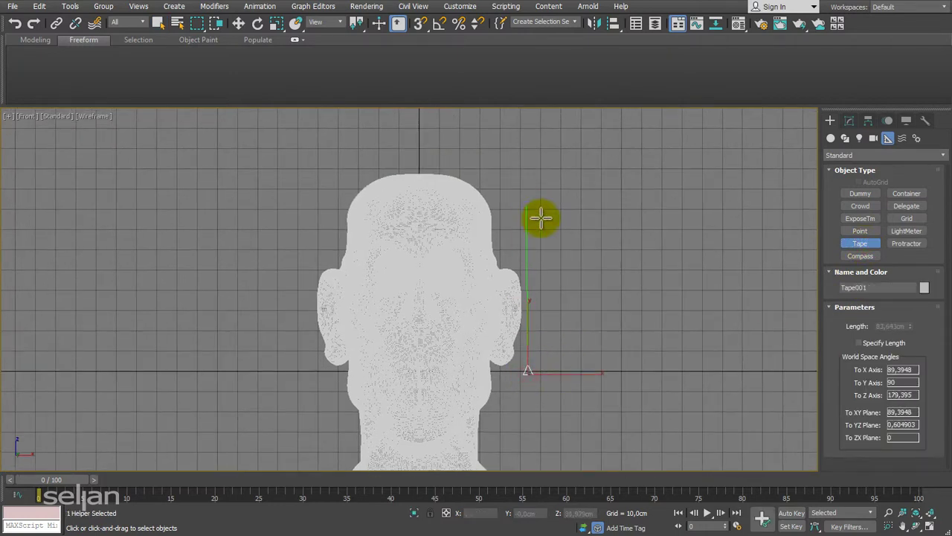
pyautogui.rightClick(541, 216)
pyautogui.moveTo(584, 273); pyautogui.dragTo(558, 239, button='middle')
pyautogui.press('Delete')
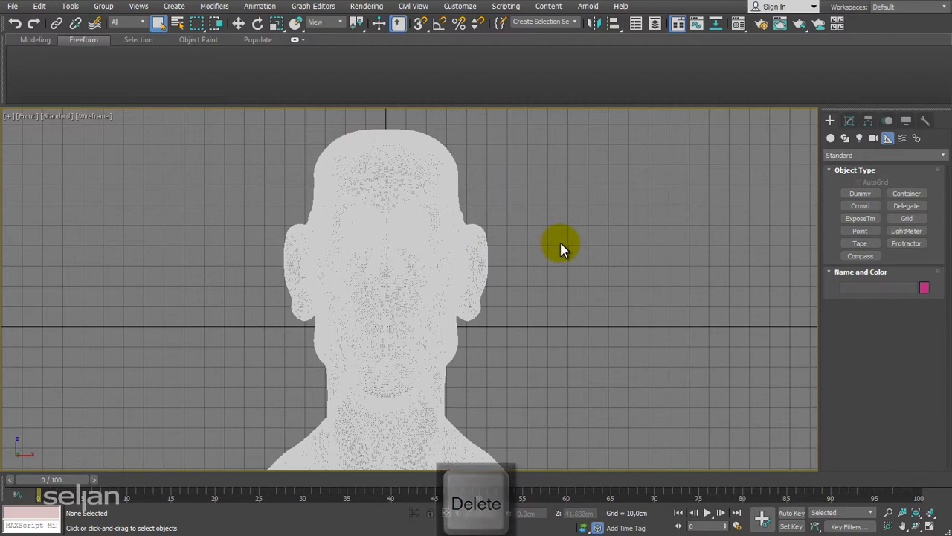
# Step: Shade the front view and select the head together with both eyes
pyautogui.press('F3')
pyautogui.scroll(-3, 587, 278)
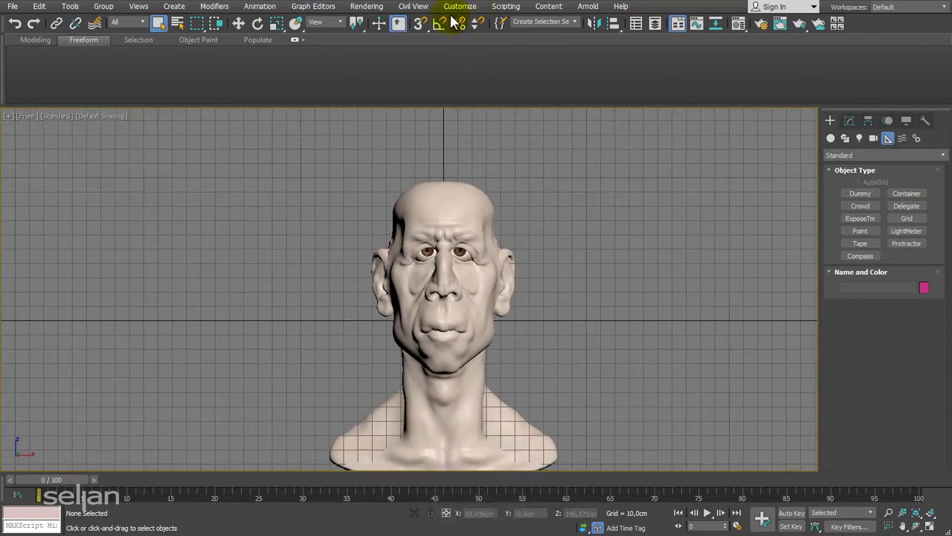
pyautogui.moveTo(591, 225); pyautogui.dragTo(566, 214, button='middle')
pyautogui.moveTo(561, 201); pyautogui.dragTo(276, 348)
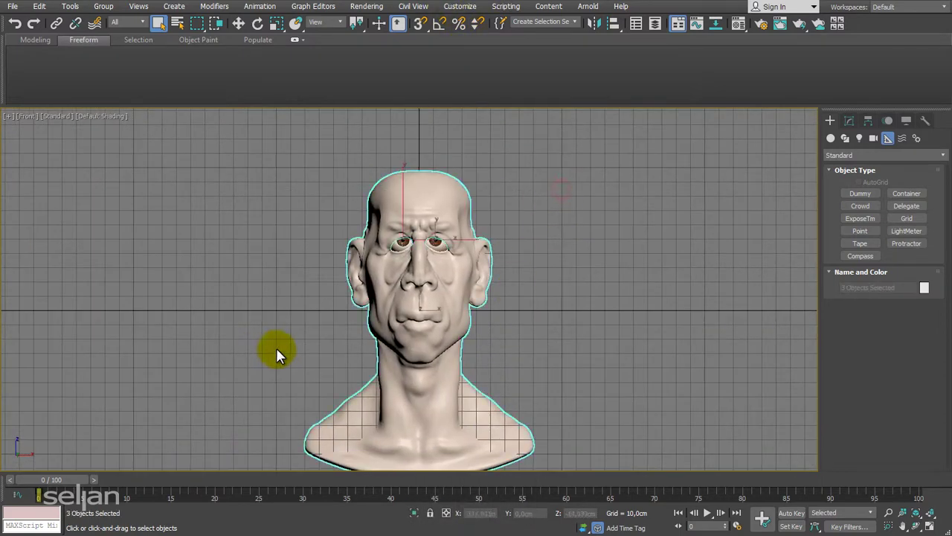
pyautogui.moveTo(369, 286); pyautogui.dragTo(345, 273, button='middle')
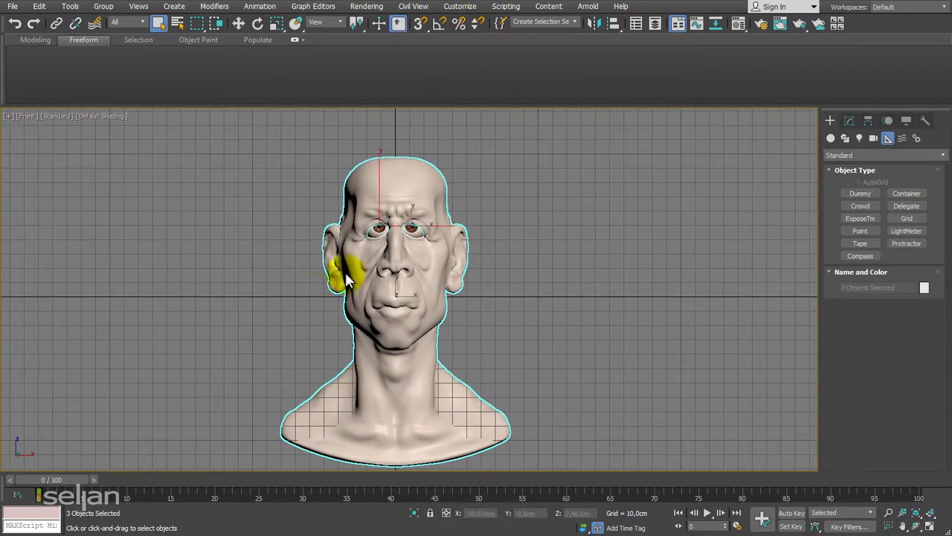
# Step: Check that the display units and system units are both set to centimeters
pyautogui.click(459, 12)
pyautogui.click(470, 163)
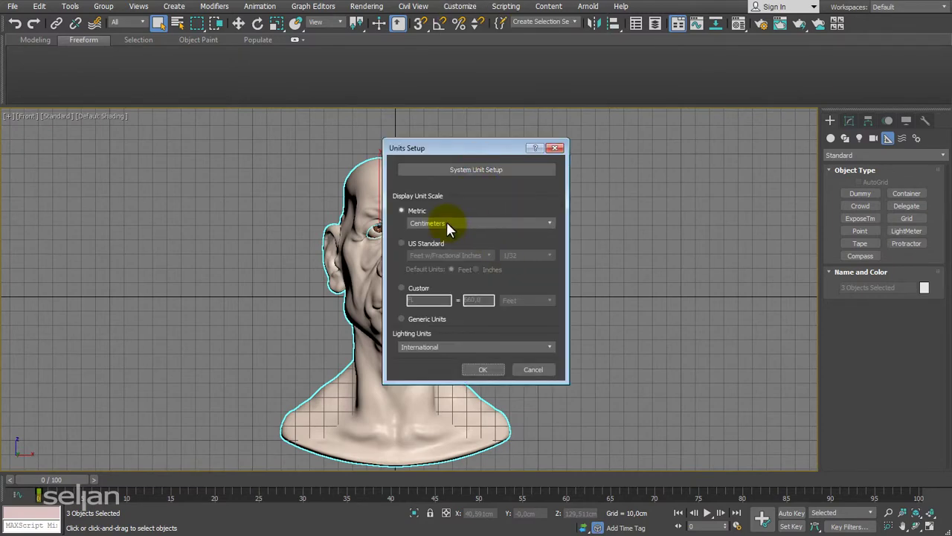
pyautogui.click(472, 170)
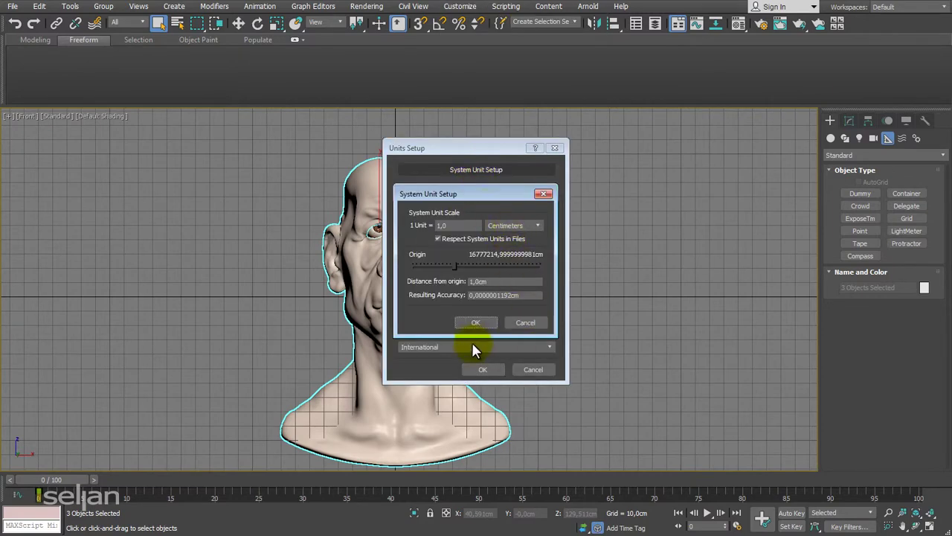
pyautogui.click(480, 322)
pyautogui.click(500, 369)
pyautogui.press('z')
# Step: Clear the selection and place a vertical Tape helper about 23 cm long beside the head in the front view
pyautogui.click(613, 318)
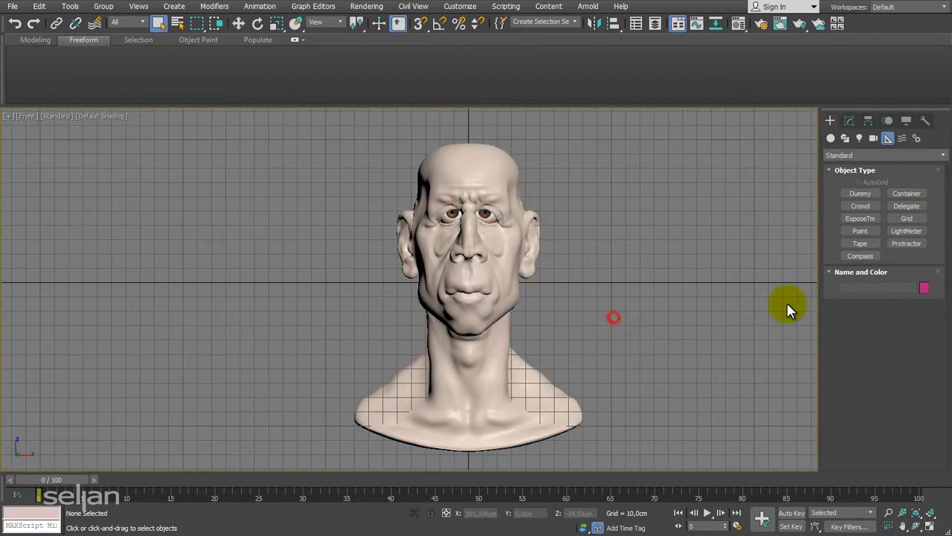
pyautogui.click(860, 243)
pyautogui.moveTo(540, 308); pyautogui.dragTo(544, 238)
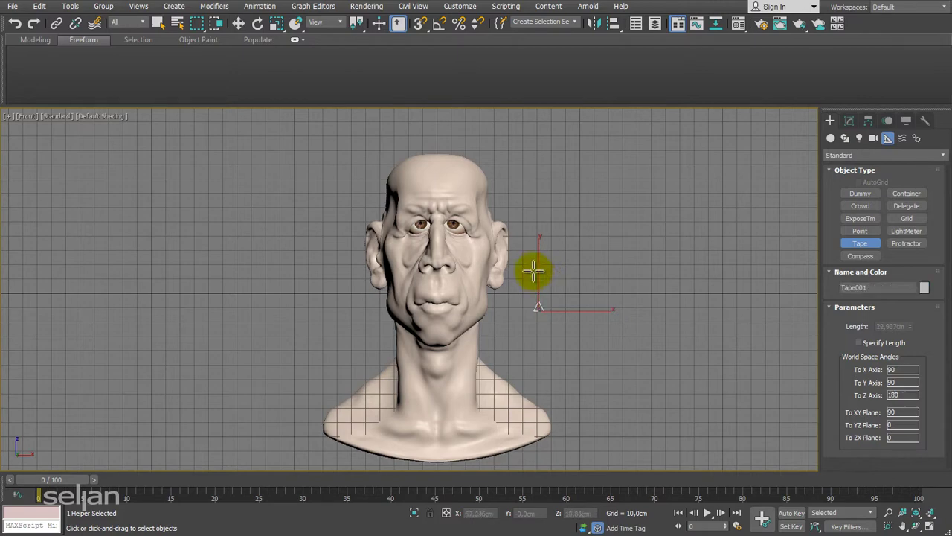
pyautogui.moveTo(534, 271); pyautogui.dragTo(538, 263, button='middle')
pyautogui.rightClick(538, 264)
pyautogui.click(607, 267)
# Step: Select the head with both eyes, scale them down uniformly together, and lower them toward the tape's height
pyautogui.scroll(3, 567, 277)
pyautogui.moveTo(572, 290); pyautogui.dragTo(592, 340, button='middle')
pyautogui.click(362, 336)
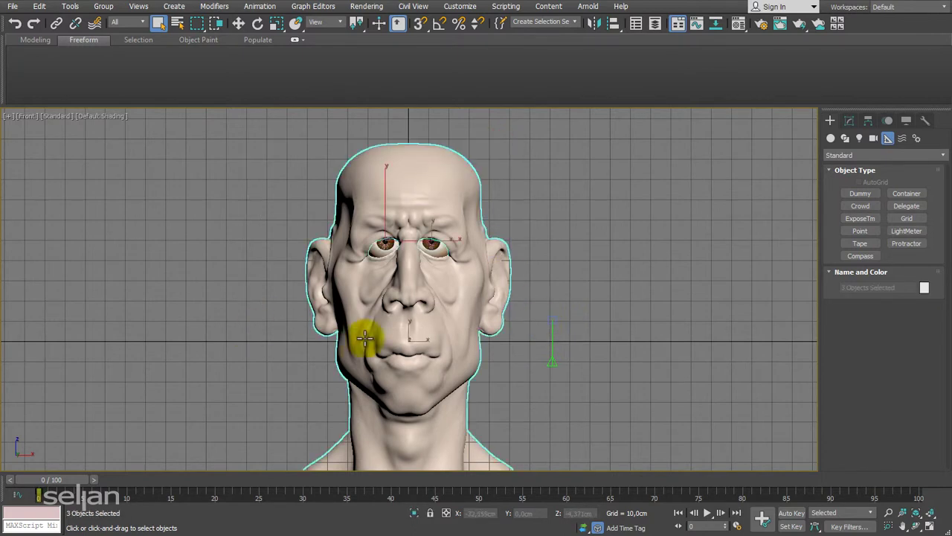
pyautogui.press('r')
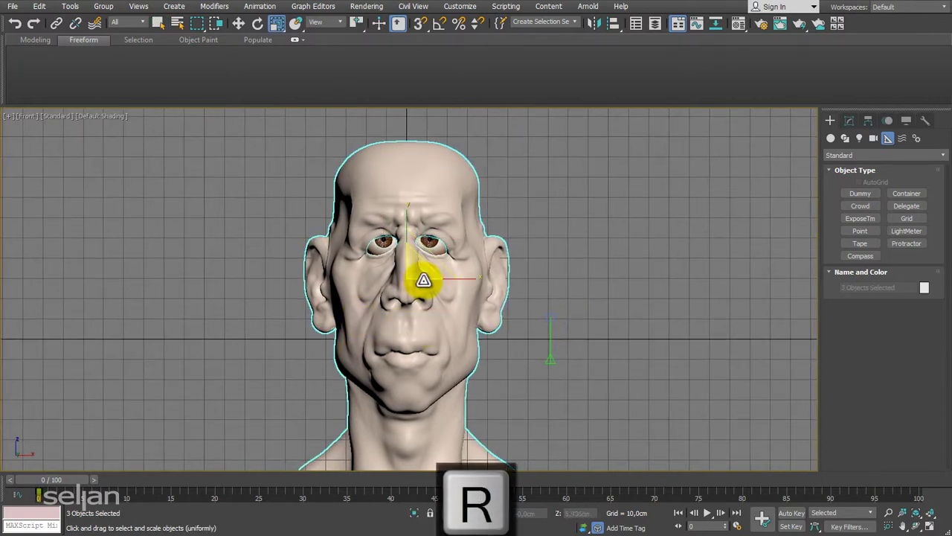
pyautogui.moveTo(410, 271); pyautogui.dragTo(425, 316)
pyautogui.moveTo(426, 303); pyautogui.dragTo(422, 271, button='middle')
pyautogui.press('w')
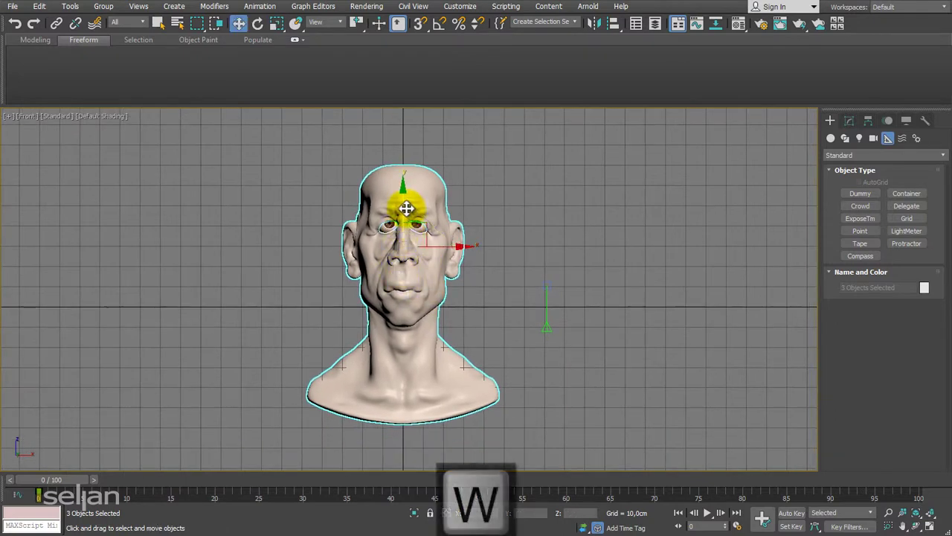
pyautogui.moveTo(402, 216); pyautogui.dragTo(411, 296)
pyautogui.press('r')
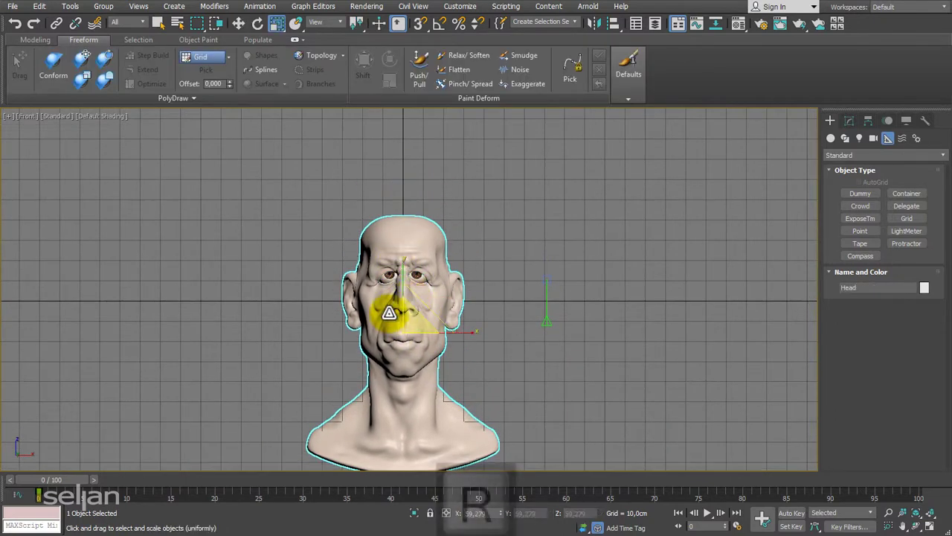
pyautogui.moveTo(404, 334); pyautogui.dragTo(419, 361)
pyautogui.hotkey('ctrl', 'z')
pyautogui.hotkey('ctrl', 'z')
pyautogui.hotkey('ctrl', 'z')
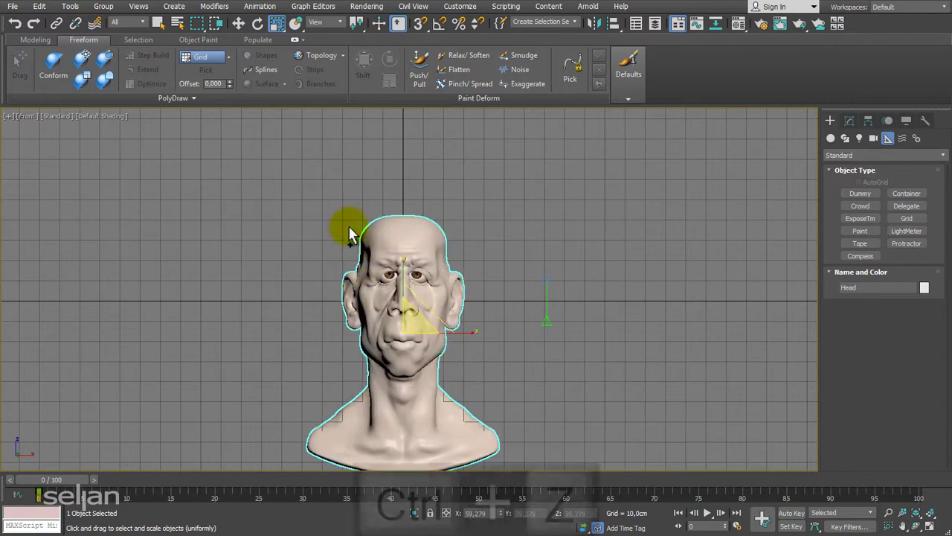
# Step: Scale the head and both eyes down further together, and move the tape close beside the head
pyautogui.moveTo(413, 311); pyautogui.dragTo(409, 343)
pyautogui.scroll(3, 520, 223)
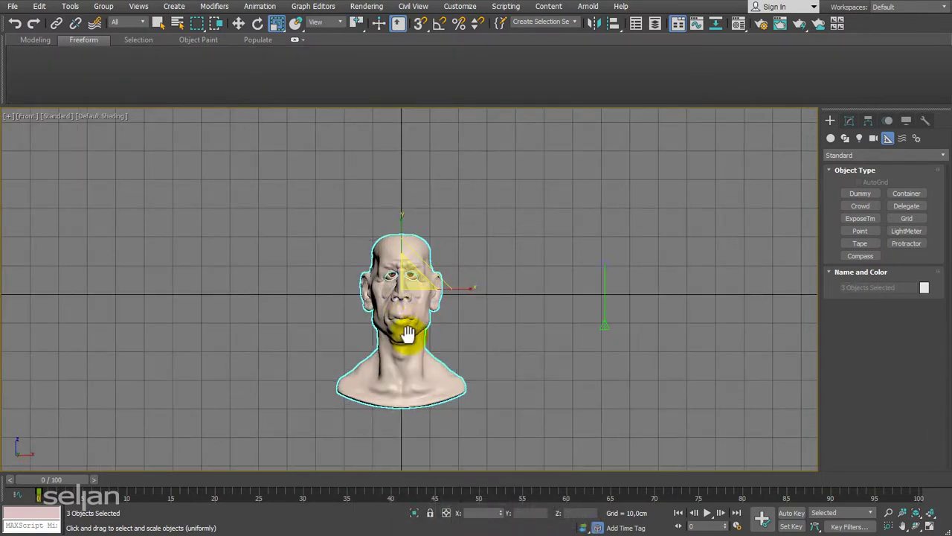
pyautogui.click(563, 346)
pyautogui.press('w')
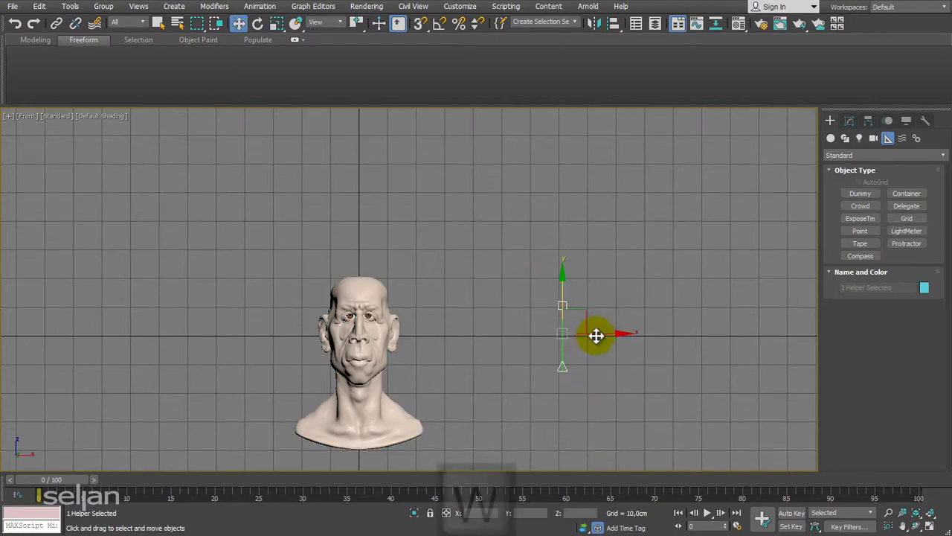
pyautogui.moveTo(589, 315); pyautogui.dragTo(427, 312)
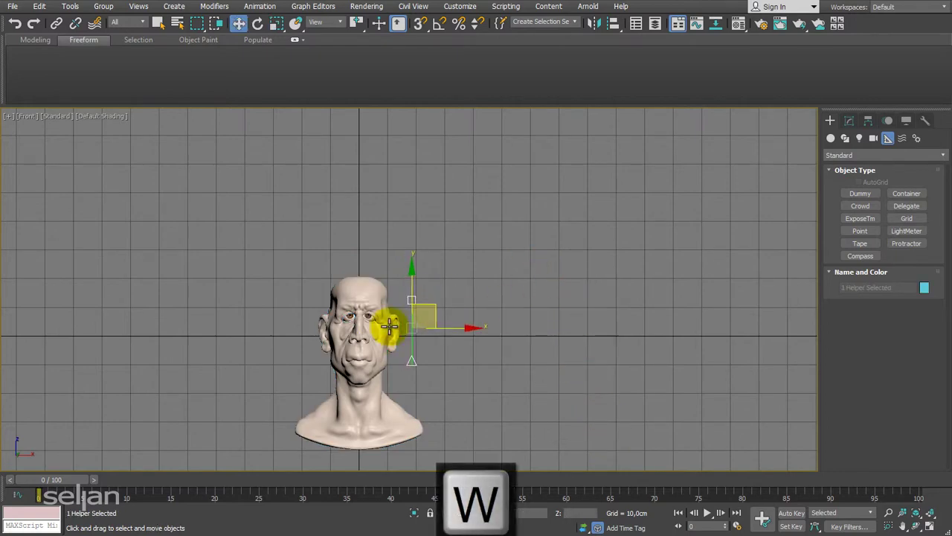
# Step: Select the head with both eyes and scale them down uniformly to about the height of the tape
pyautogui.moveTo(238, 223); pyautogui.dragTo(292, 244, button='middle')
pyautogui.moveTo(293, 244); pyautogui.dragTo(436, 366)
pyautogui.scroll(6, 393, 276)
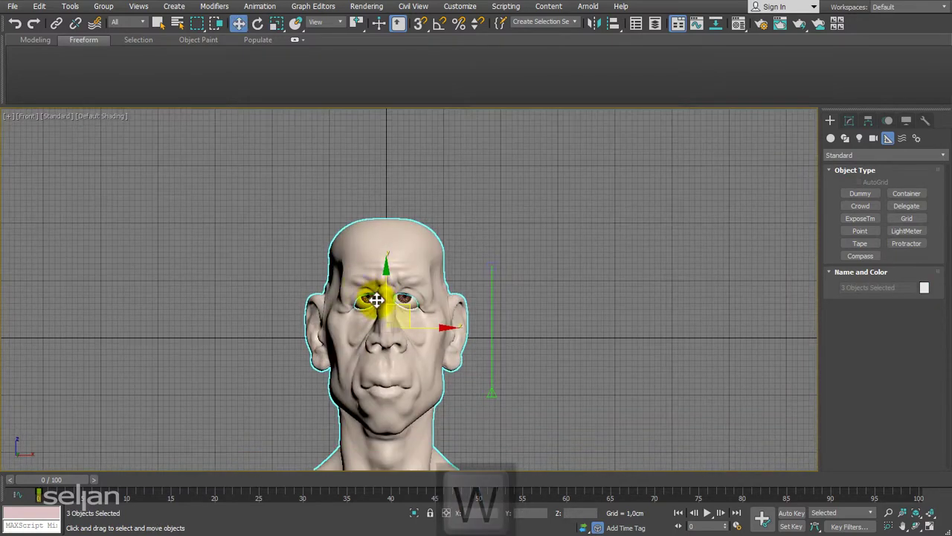
pyautogui.press('r')
pyautogui.moveTo(400, 319); pyautogui.dragTo(402, 342)
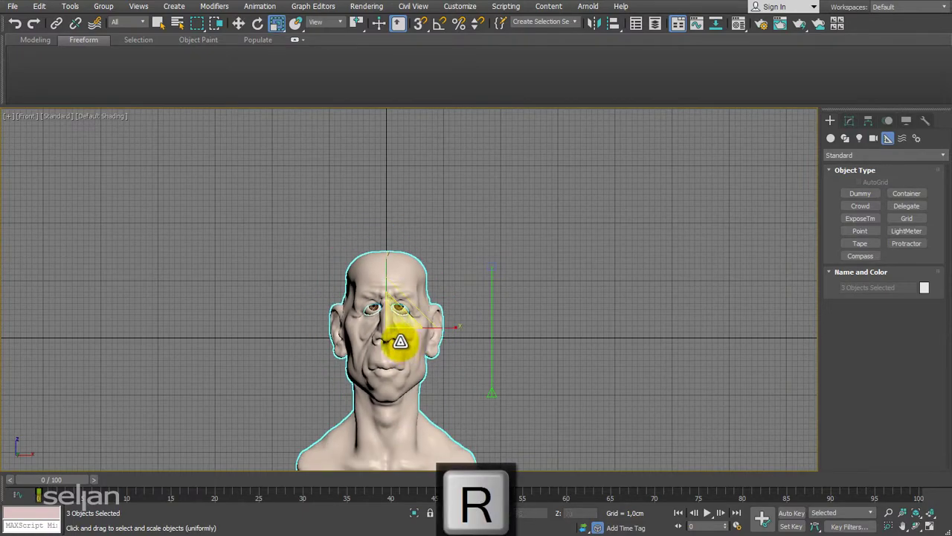
# Step: Show the scene in the left view and delete the Tape helper
pyautogui.moveTo(402, 342); pyautogui.dragTo(474, 319, button='middle')
pyautogui.press('z')
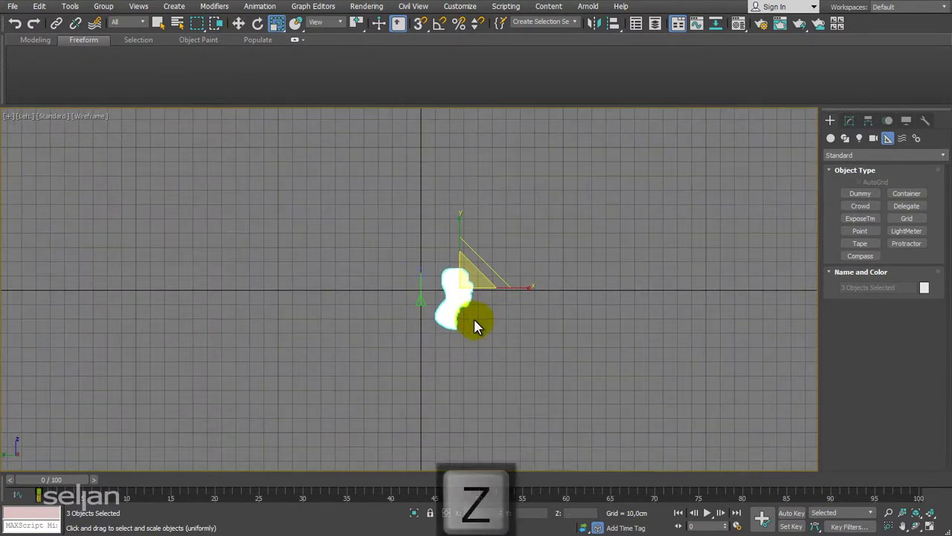
pyautogui.scroll(-2, 474, 318)
pyautogui.moveTo(432, 287); pyautogui.dragTo(439, 343, button='middle')
pyautogui.scroll(4, 437, 341)
pyautogui.click(448, 365)
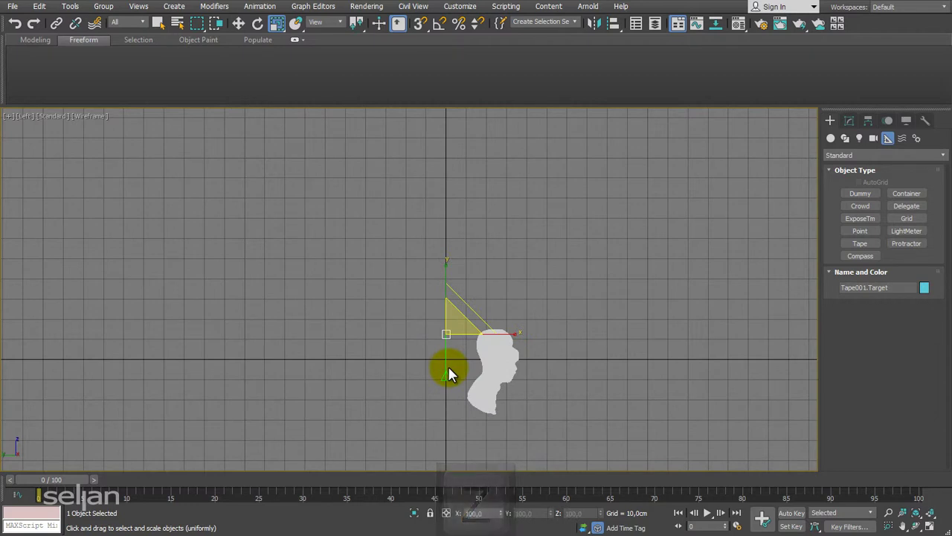
pyautogui.press('Delete')
# Step: Select the head and both eyes in the left view, center them on the vertical world axis, and raise them above their current height
pyautogui.moveTo(453, 292); pyautogui.dragTo(552, 363)
pyautogui.moveTo(552, 363); pyautogui.dragTo(544, 365, button='middle')
pyautogui.press('w')
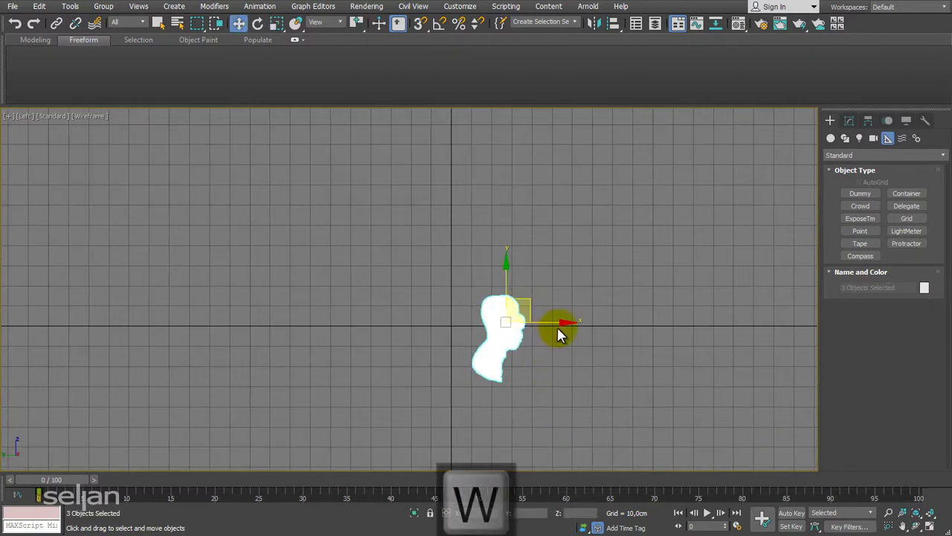
pyautogui.moveTo(561, 327); pyautogui.dragTo(503, 331)
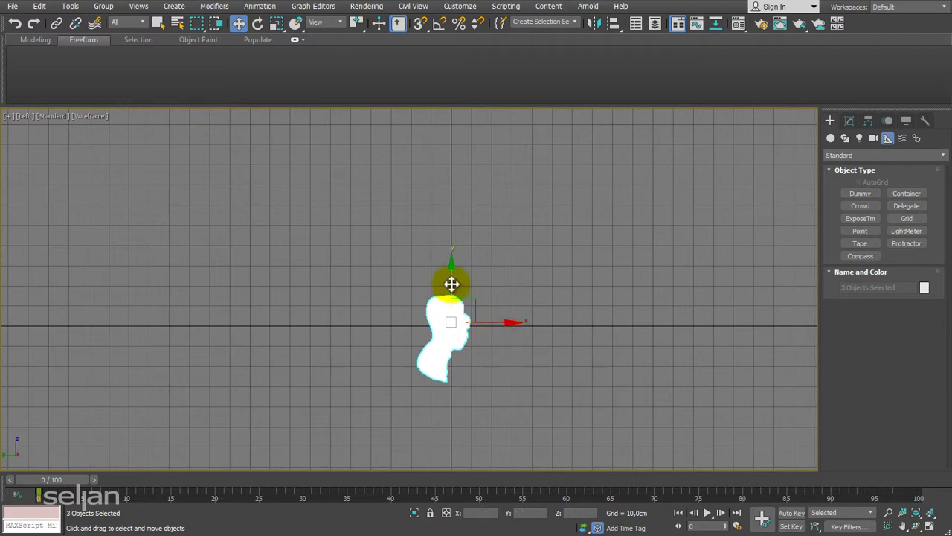
pyautogui.moveTo(452, 283); pyautogui.dragTo(450, 253)
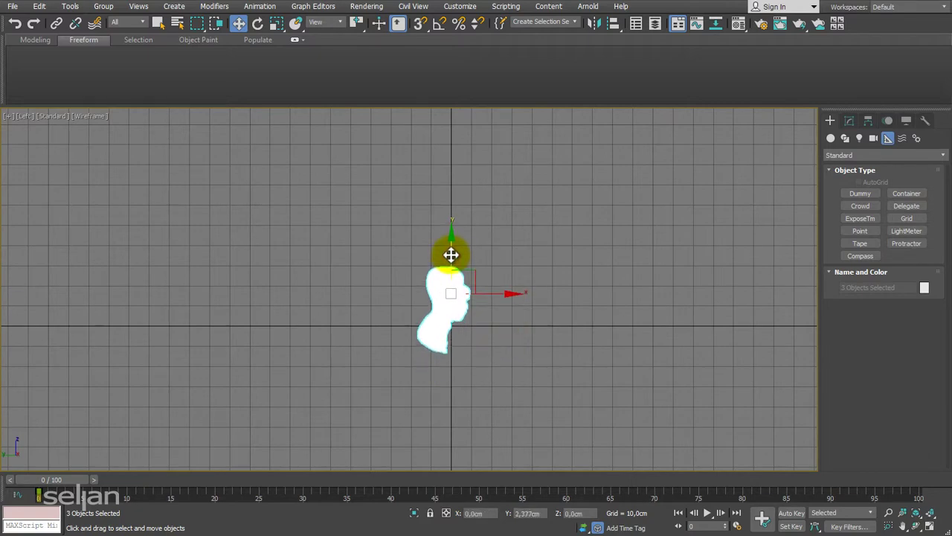
pyautogui.scroll(5, 528, 352)
# Step: Examine the resized head and eyes in the front and perspective views, toggling wireframe and edged-faces display
pyautogui.press('f')
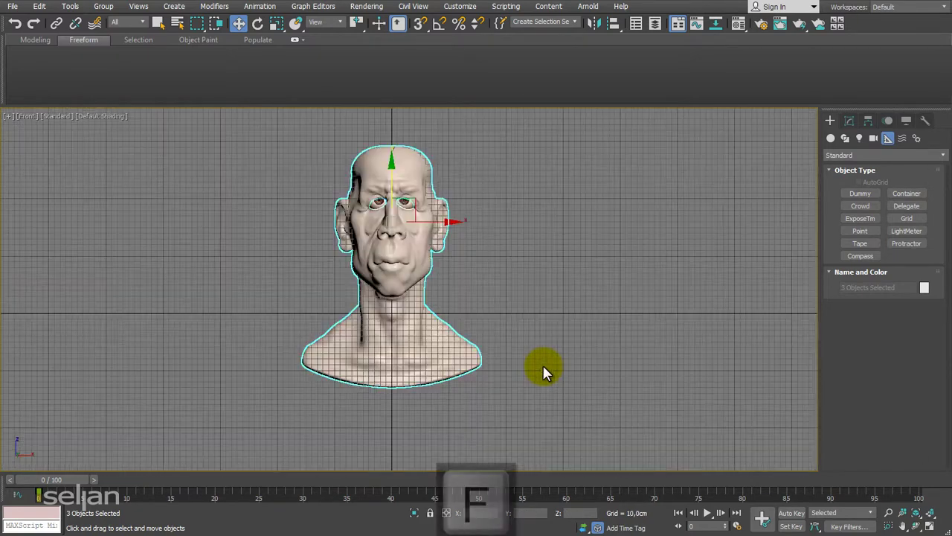
pyautogui.press('z')
pyautogui.moveTo(497, 315)
pyautogui.mouseDown(button='middle')
pyautogui.moveTo(471, 271)
pyautogui.moveTo(454, 268)
pyautogui.moveTo(457, 291)
pyautogui.moveTo(463, 278)
pyautogui.moveTo(579, 286)
pyautogui.moveTo(575, 279)
pyautogui.moveTo(492, 293)
pyautogui.mouseUp(button='middle')
pyautogui.scroll(-3, 470, 270)
pyautogui.press('F3')
pyautogui.scroll(2, 458, 290)
pyautogui.press('F4')
pyautogui.press('F3')
pyautogui.scroll(3, 464, 278)
# Step: Reset the transforms of the head and both eyes with Reset XForm
pyautogui.rightClick(413, 300)
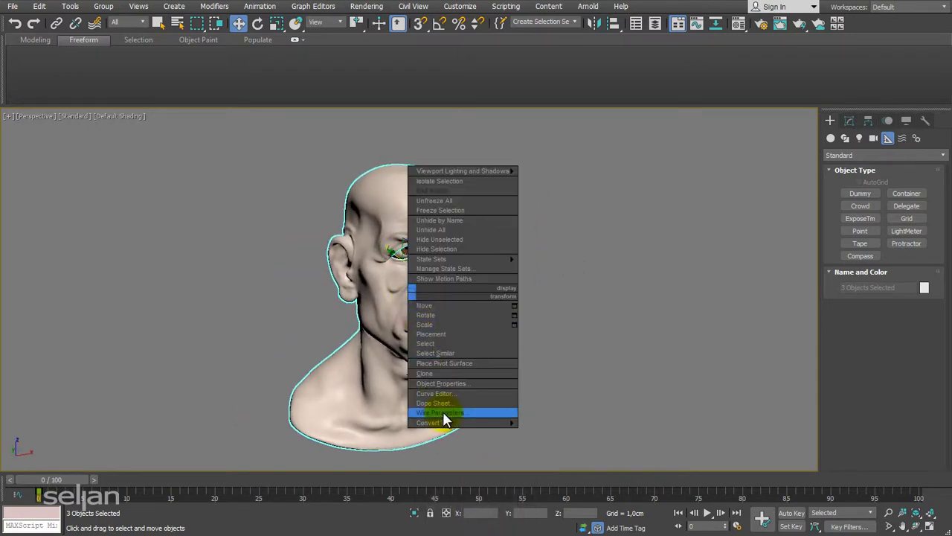
pyautogui.click(731, 332)
pyautogui.click(925, 121)
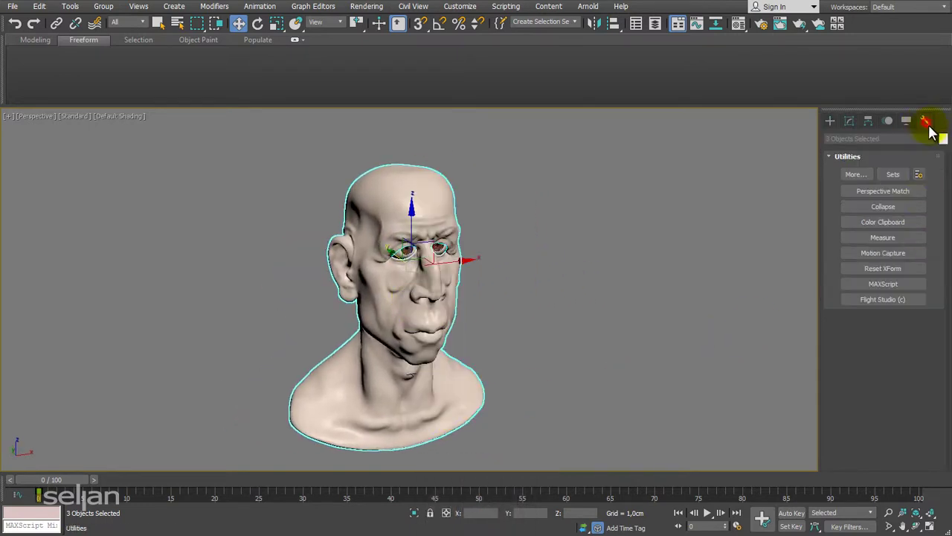
pyautogui.click(882, 270)
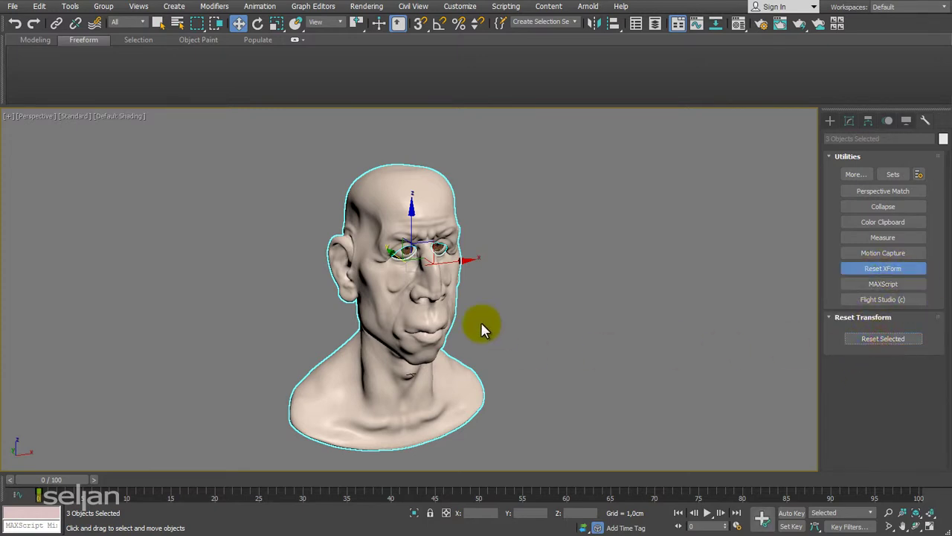
# Step: Convert the head and both eyes to Editable Poly
pyautogui.moveTo(481, 322); pyautogui.dragTo(500, 316, button='middle')
pyautogui.rightClick(382, 272)
pyautogui.moveTo(444, 404)
pyautogui.click(534, 412)
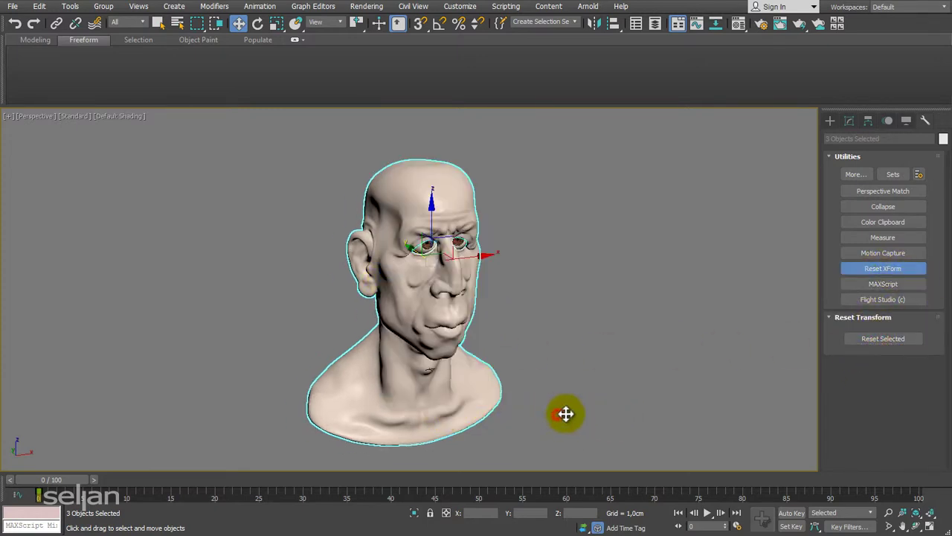
# Step: Select only the Head and display its edged faces in the perspective view
pyautogui.keyDown('alt'); pyautogui.moveTo(567, 412); pyautogui.dragTo(450, 197, button='middle'); pyautogui.keyUp('alt')
pyautogui.click(450, 197)
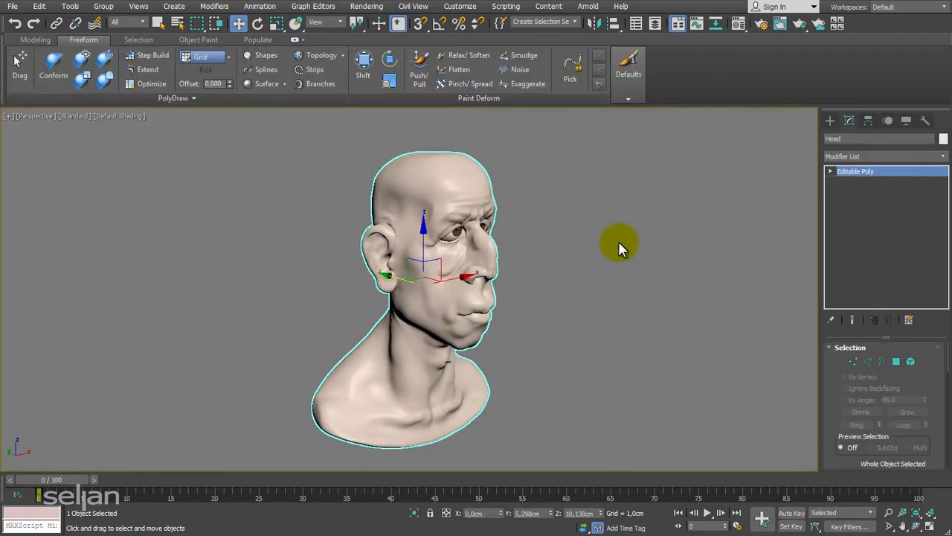
pyautogui.keyDown('alt'); pyautogui.moveTo(585, 239); pyautogui.dragTo(586, 241, button='middle'); pyautogui.keyUp('alt')
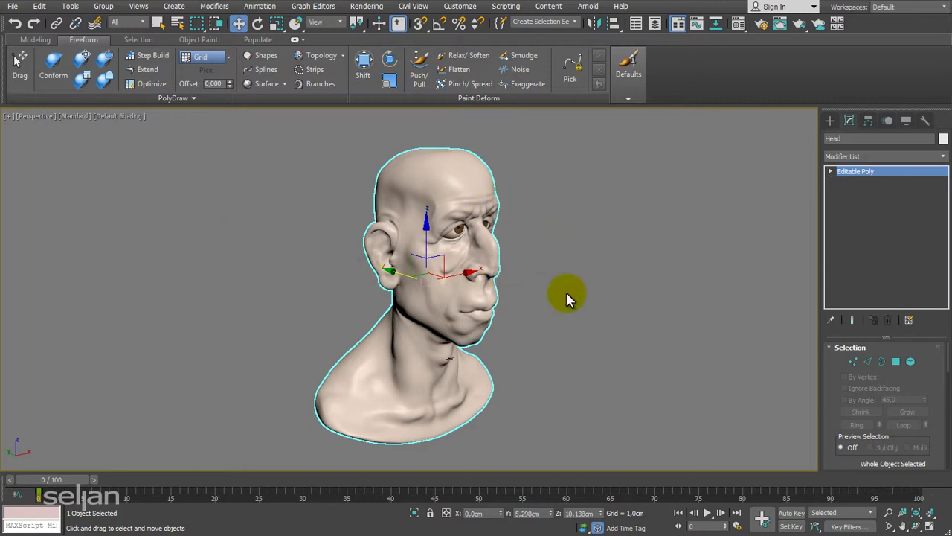
pyautogui.press('F4')
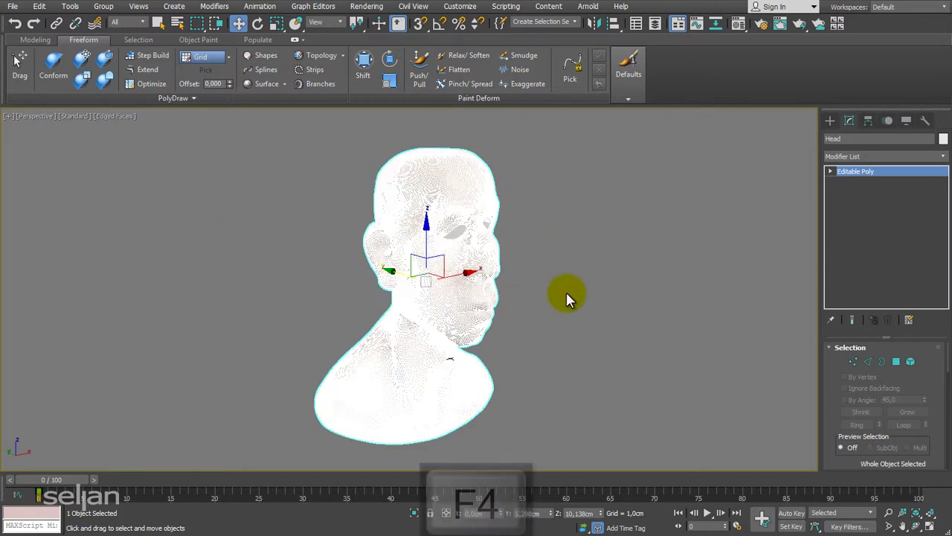